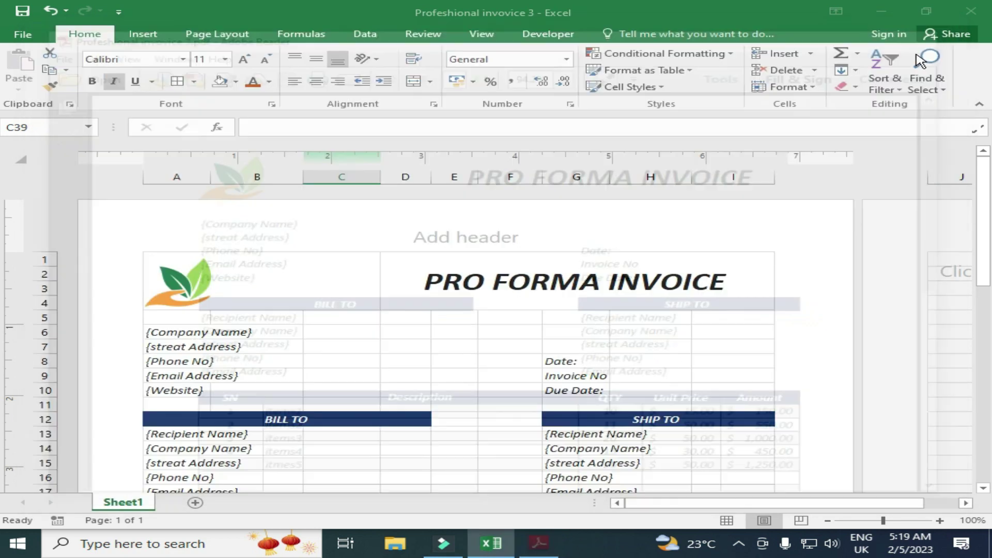
Step: Open the print preview of the completed sample pro forma invoice
click(447, 343)
scroll(448, 343, down, 3)
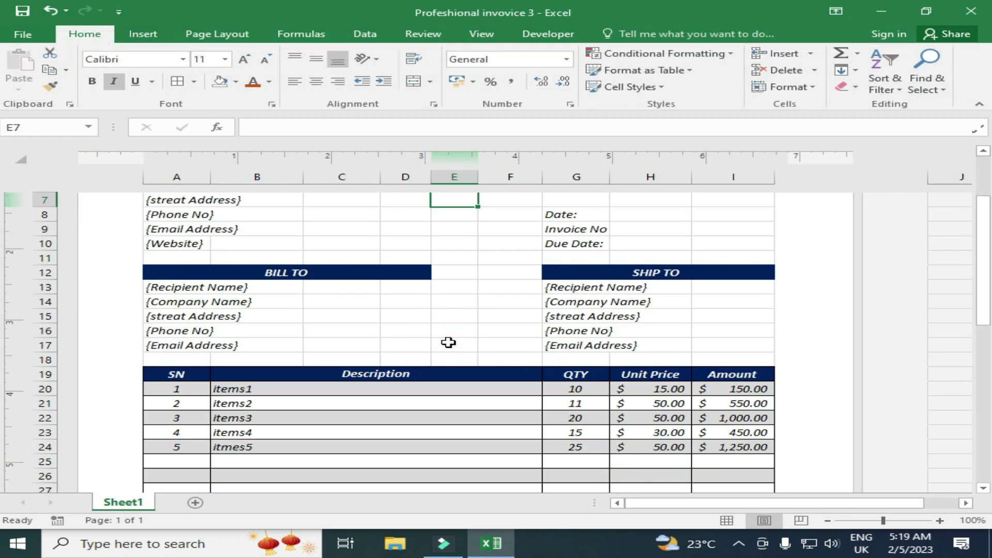
key(ctrl+p)
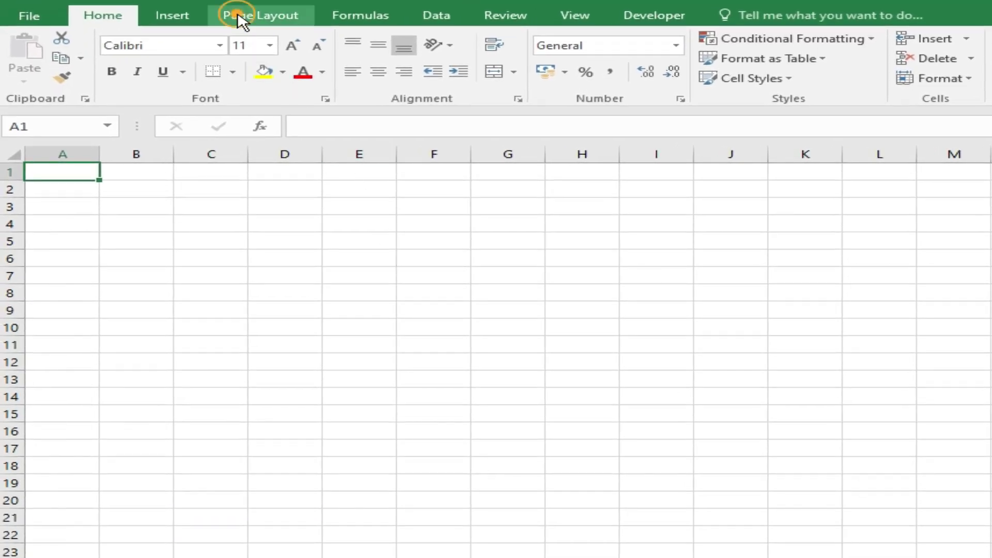
Step: Set the paper size to A4 and switch the sheet to Page Layout view
click(239, 17)
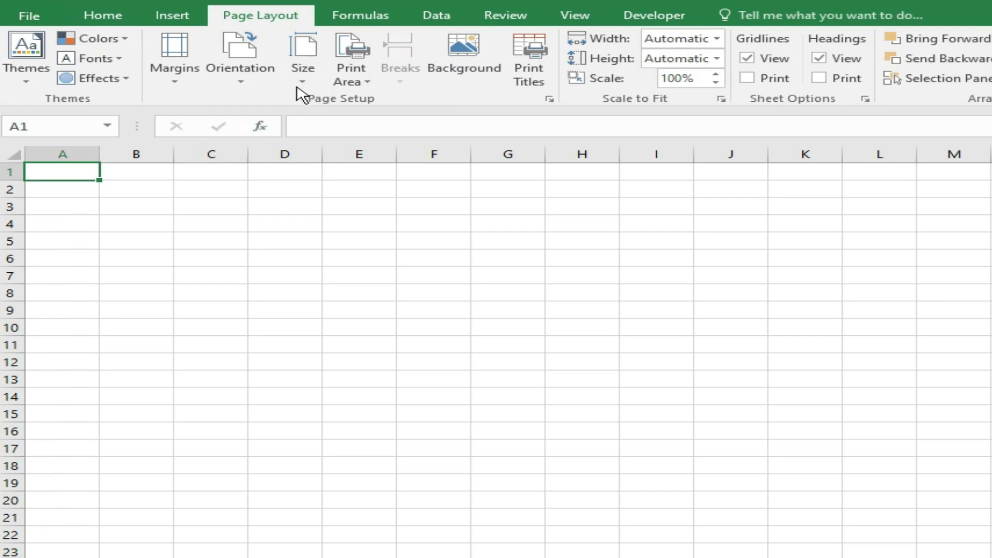
click(298, 83)
click(304, 83)
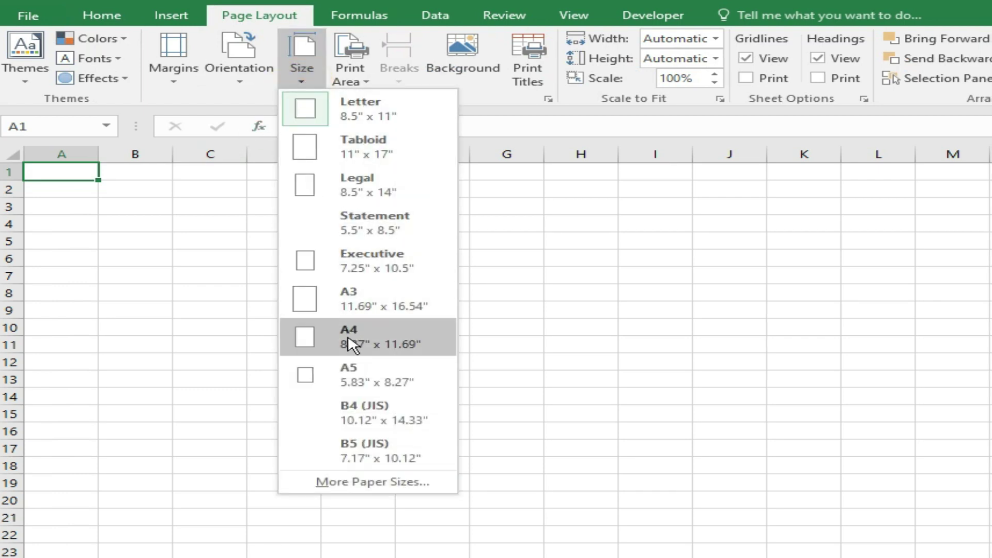
click(353, 346)
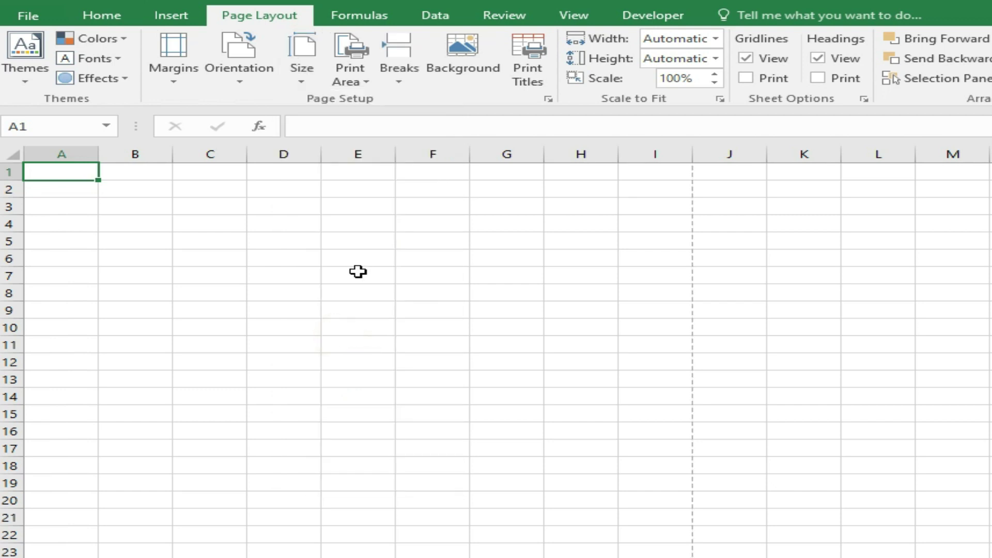
click(575, 16)
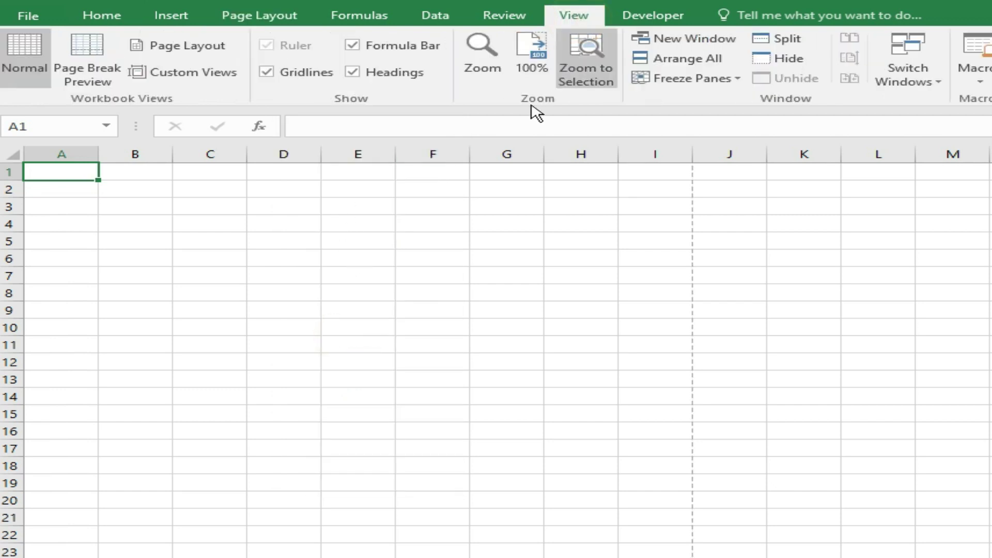
click(175, 52)
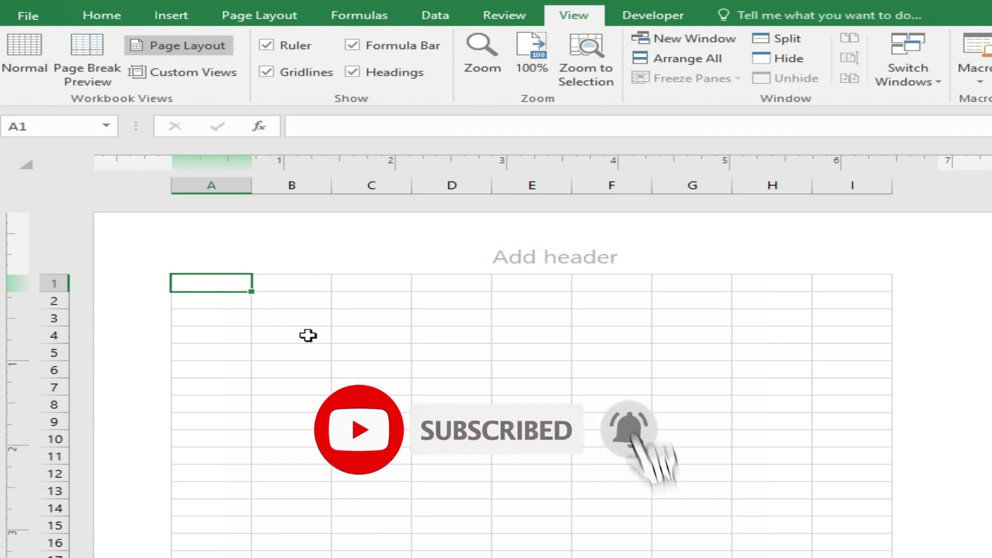
Step: Merge and centre cells A1:C4 into one block for the logo
drag(208, 289, 372, 335)
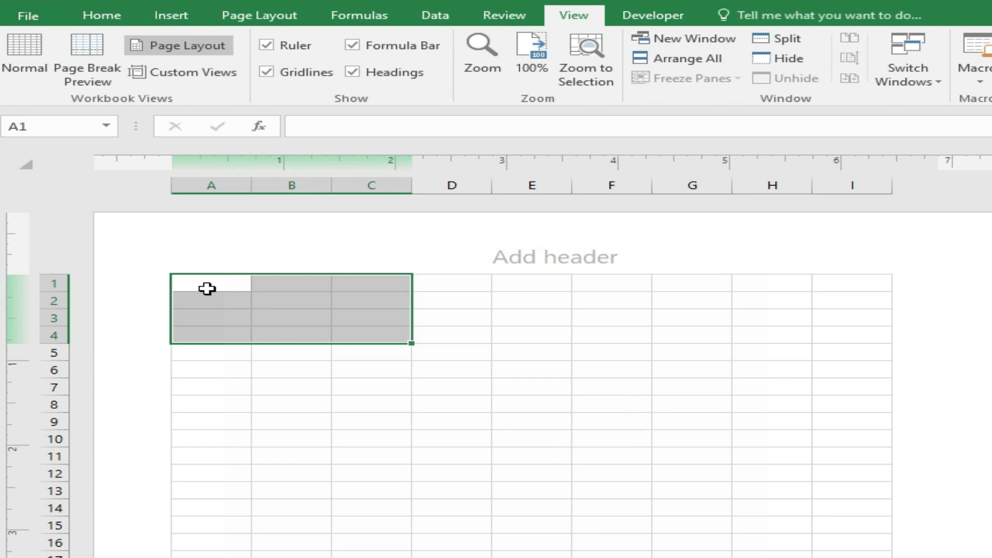
click(109, 15)
click(493, 71)
Step: Merge and centre D1:I4 into a second block for the title
click(464, 285)
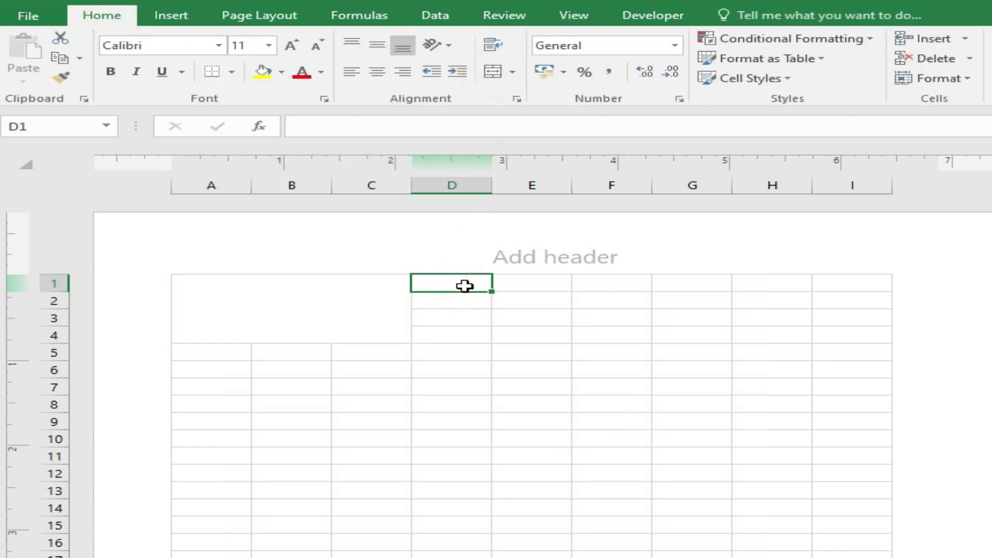
key(shift+Down)
key(shift+Down)
key(shift+Down)
key(shift+Right)
key(shift+Right)
key(shift+Right)
key(shift+Right)
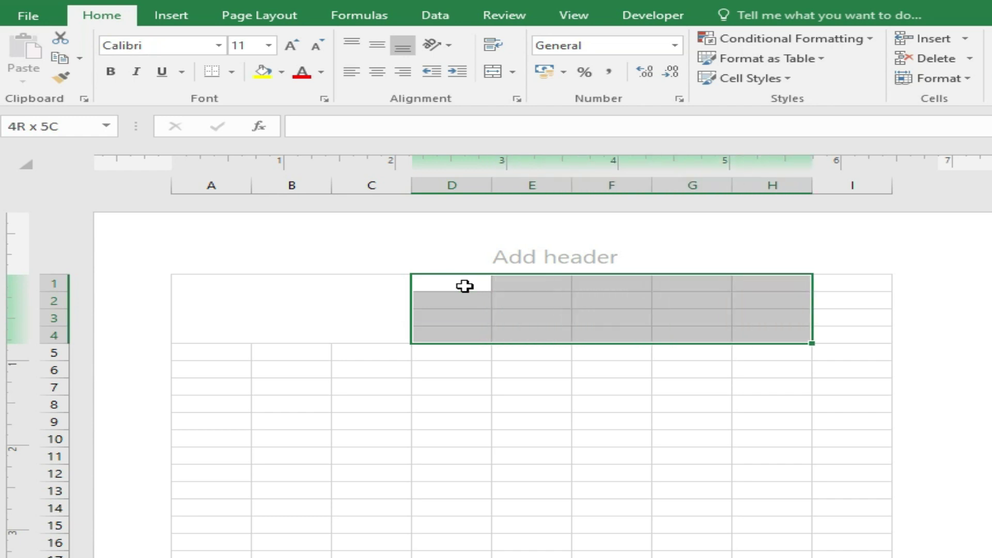
key(shift+Right)
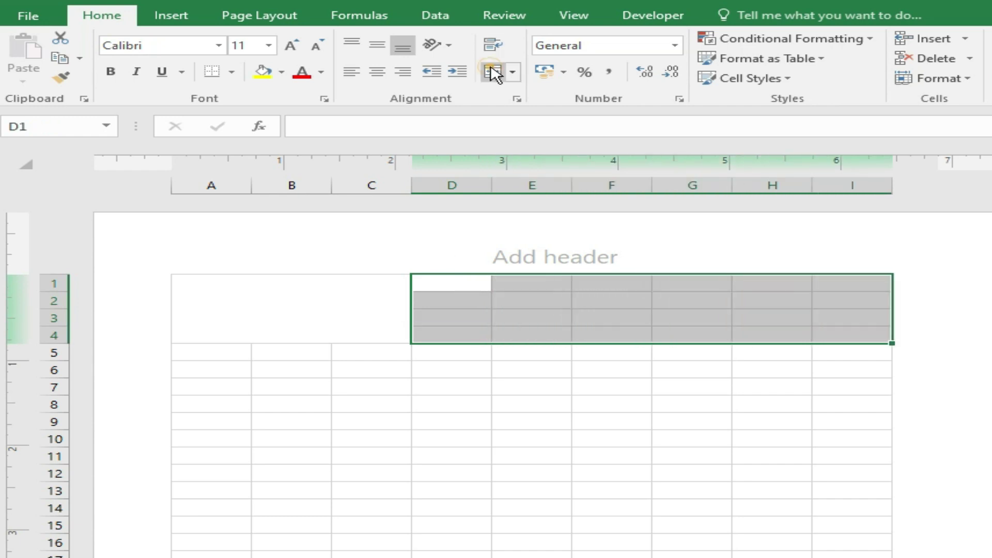
click(492, 71)
click(308, 319)
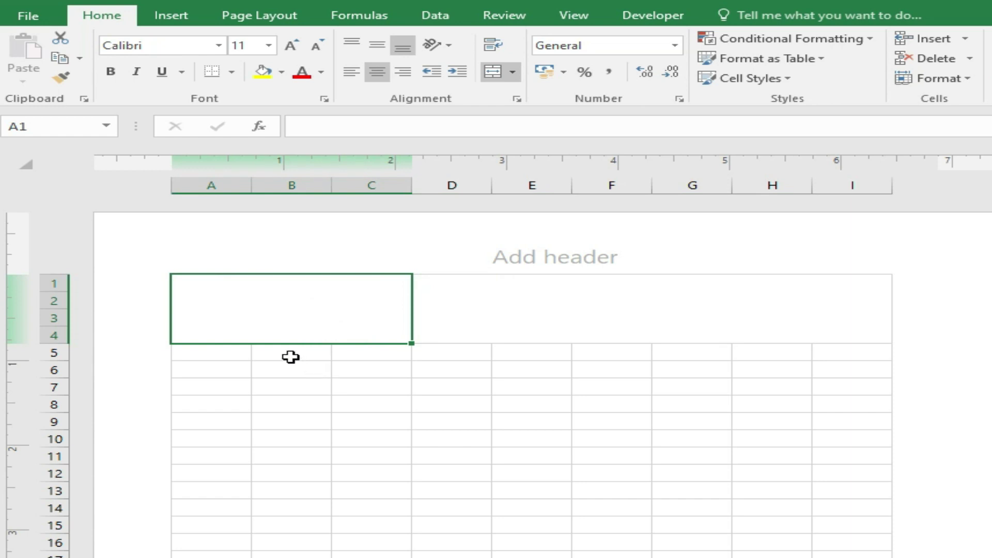
click(169, 20)
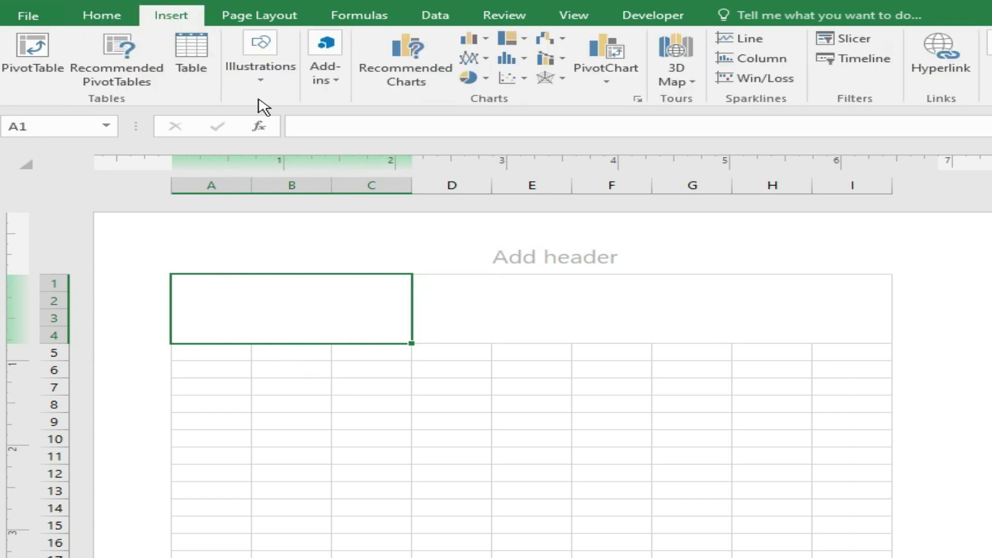
Step: Insert the 20221113_111318 logo picture from the Downloads folder
click(268, 85)
click(266, 131)
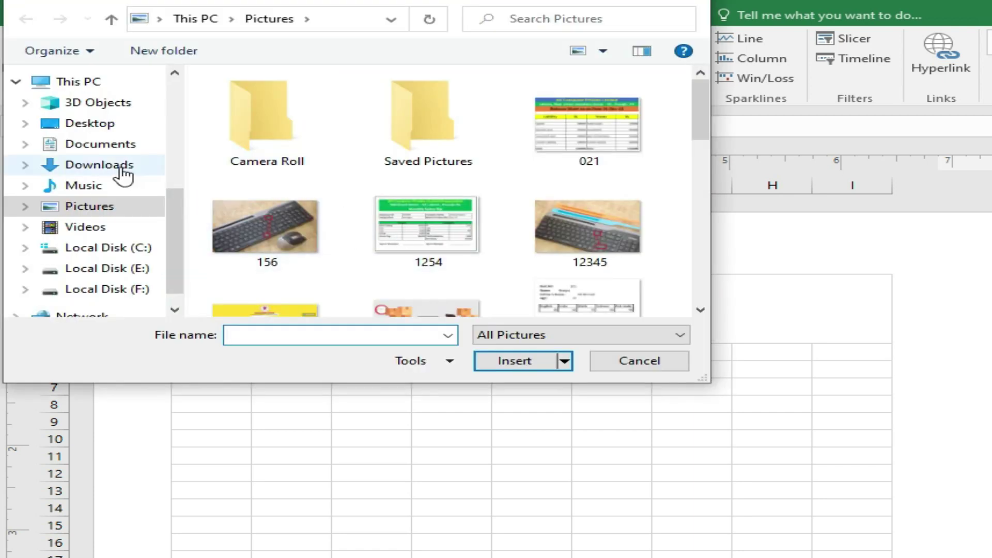
click(123, 173)
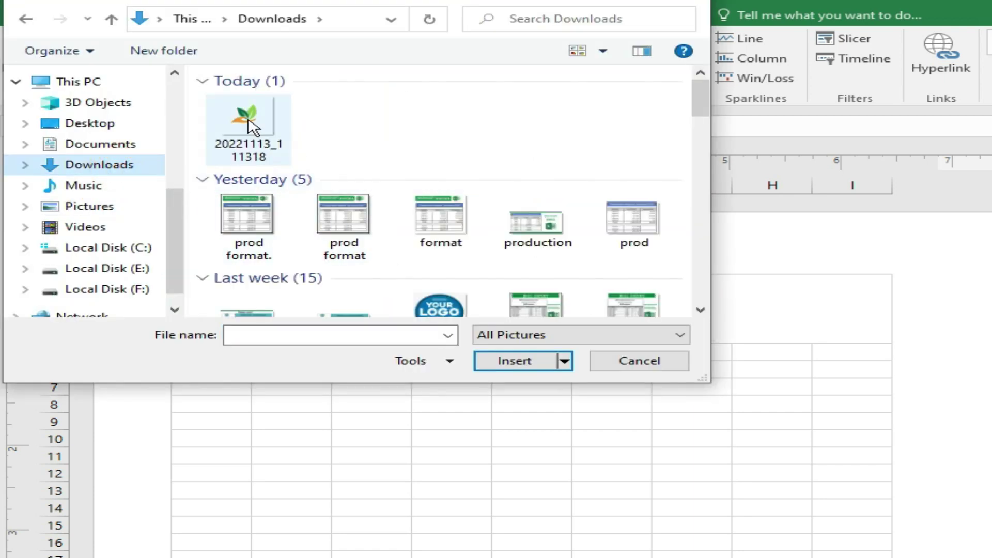
click(249, 125)
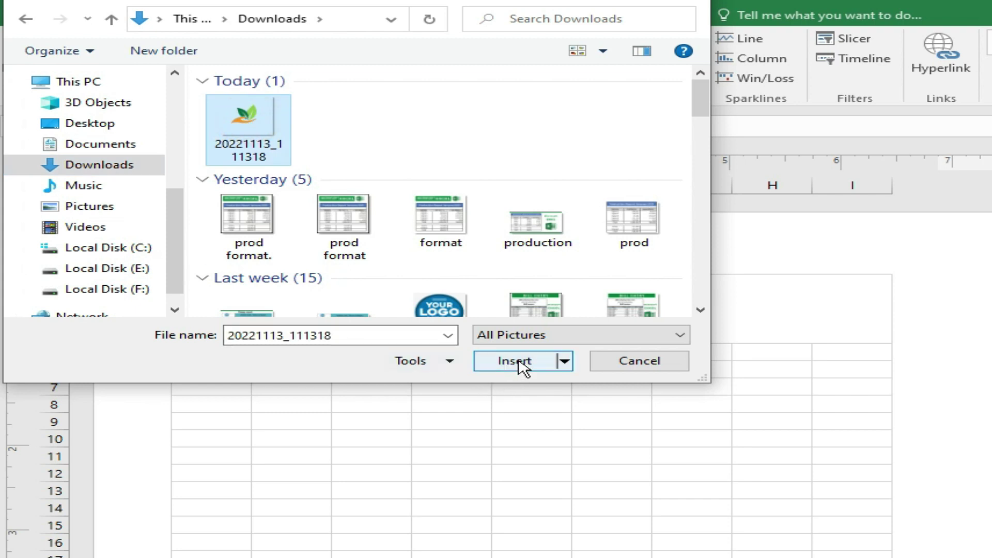
click(520, 363)
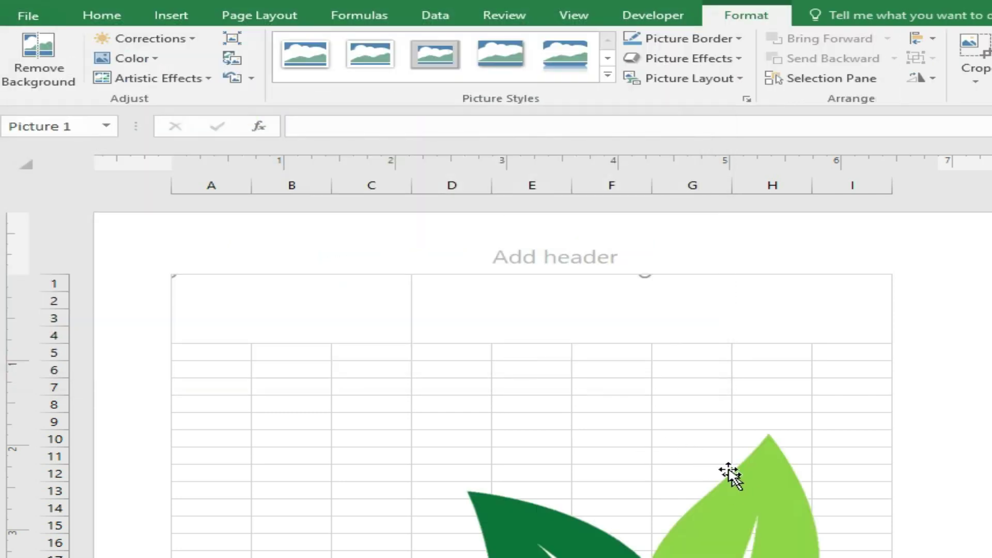
scroll(723, 465, down, 3)
scroll(706, 437, down, 1)
scroll(671, 397, up, 2)
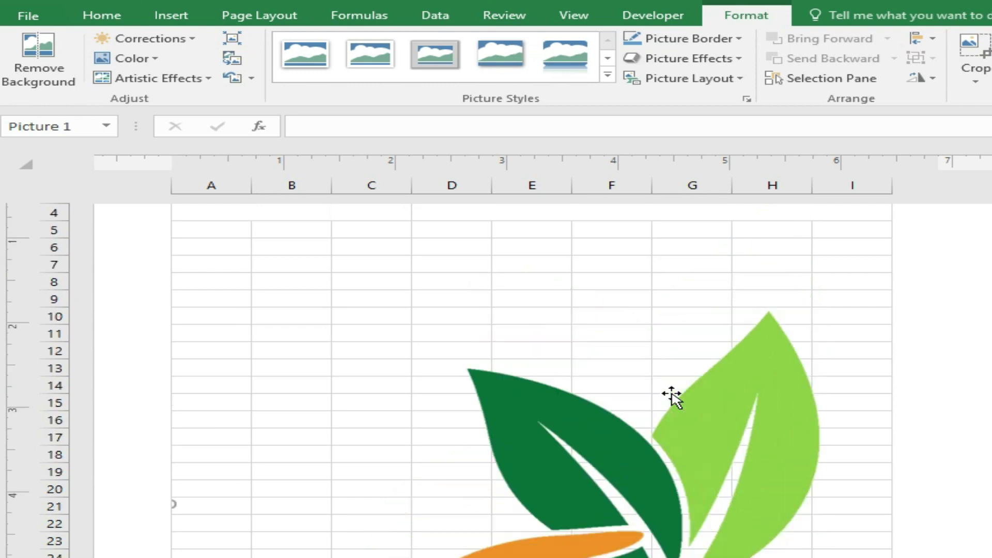
scroll(672, 397, up, 3)
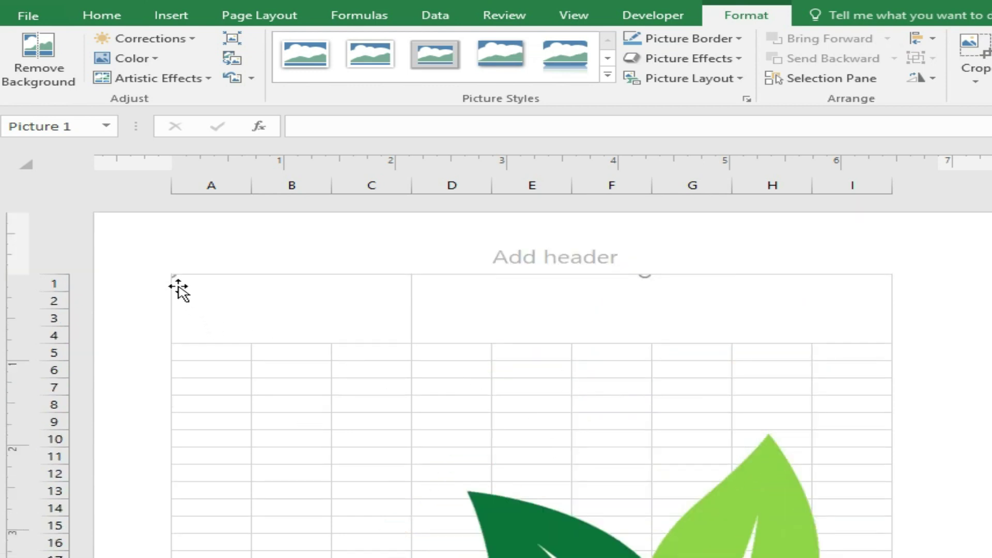
Step: Shrink the logo and crop empty space from its top-right and bottom-left
drag(172, 274, 503, 465)
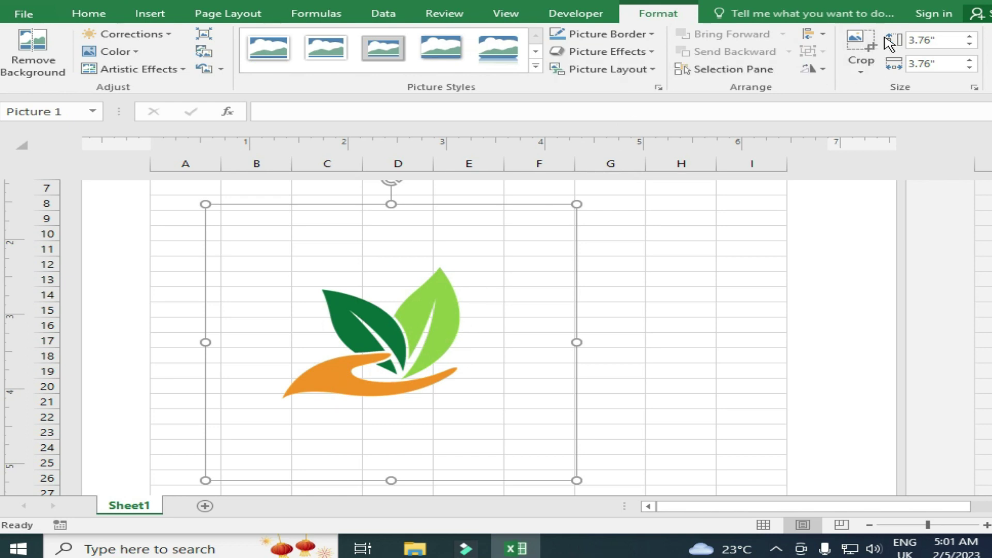
click(872, 41)
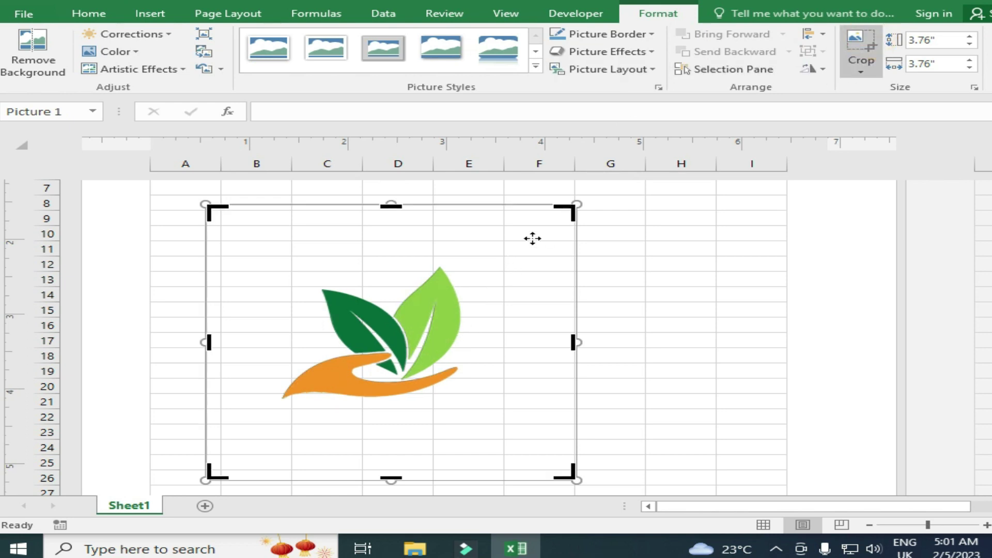
drag(564, 209, 478, 261)
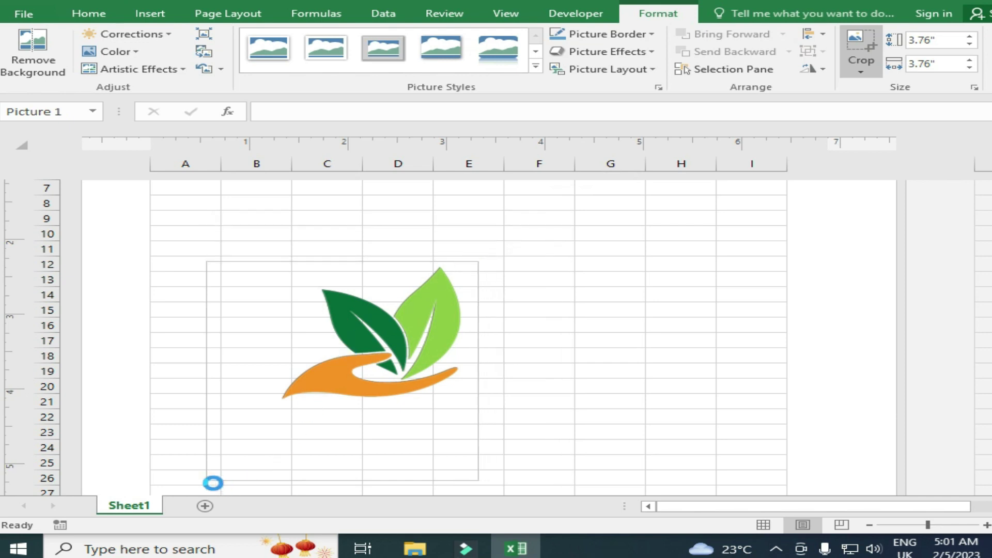
mouse_move(209, 474)
mouse_down()
mouse_move(245, 454)
mouse_move(277, 404)
mouse_up()
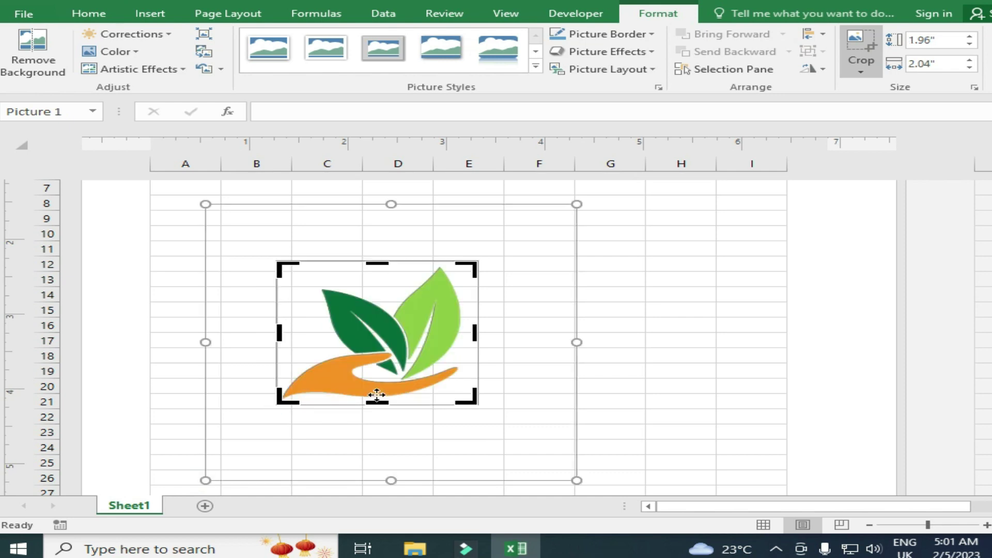
scroll(388, 391, up, 1)
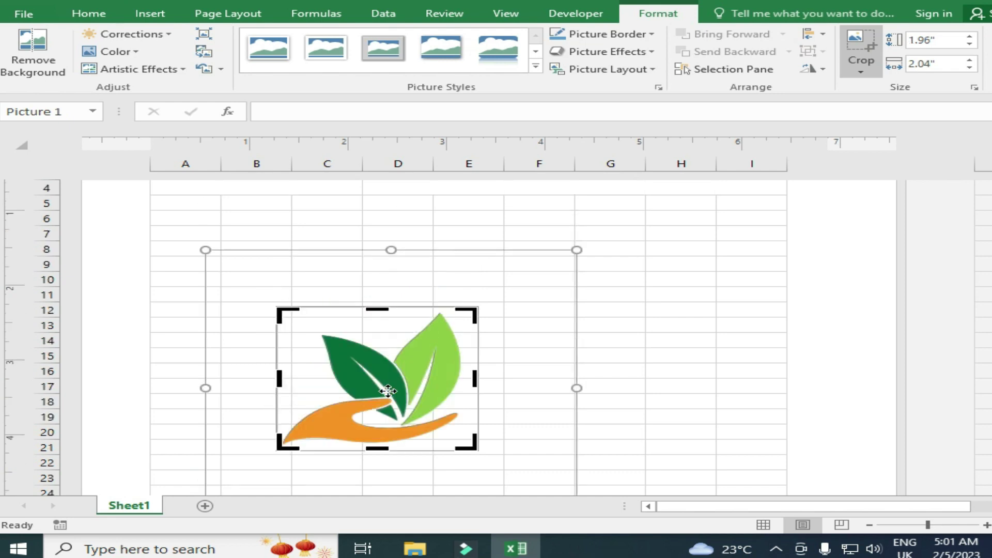
click(867, 52)
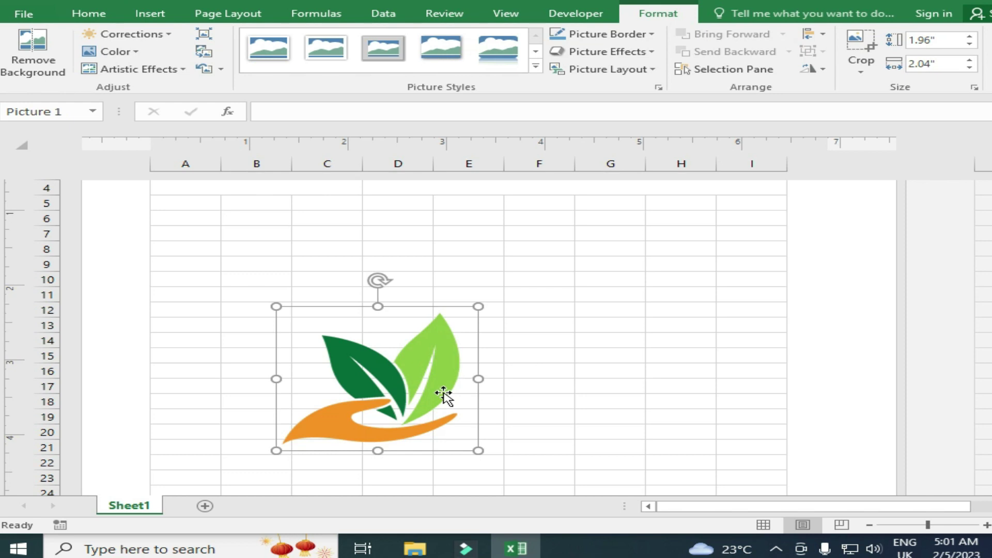
Step: Resize the logo further and position it inside the A1:C4 header block
scroll(443, 394, up, 2)
drag(418, 451, 312, 256)
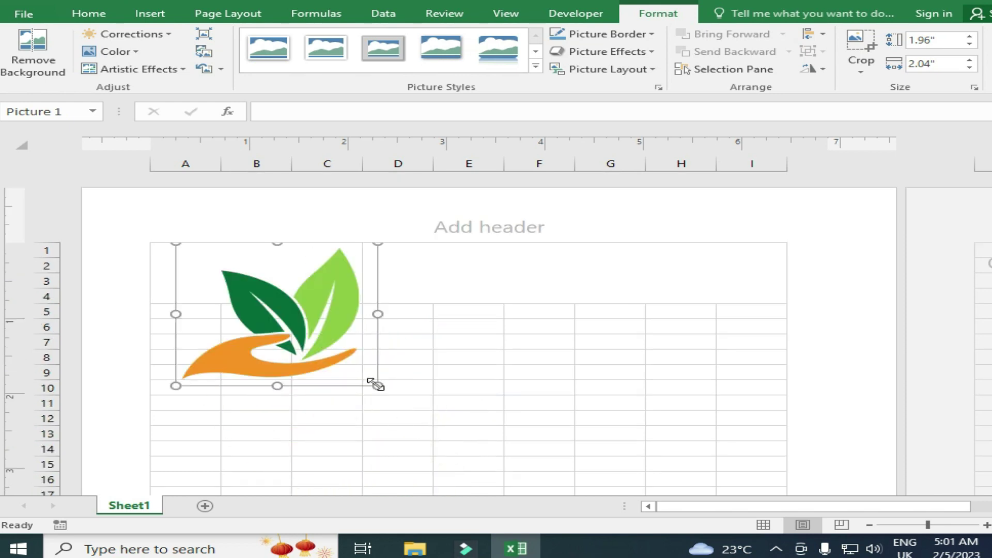
drag(376, 384, 238, 298)
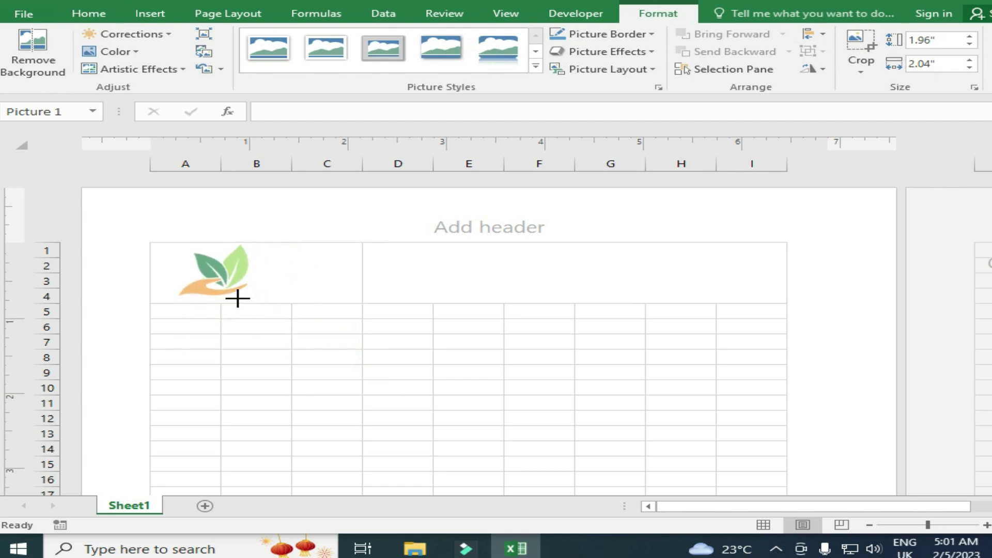
click(319, 371)
drag(239, 294, 203, 291)
drag(292, 370, 257, 372)
Step: Enter 'PRO FORMA INVOICE' in the merged D1:I4 block, centred vertically
click(525, 290)
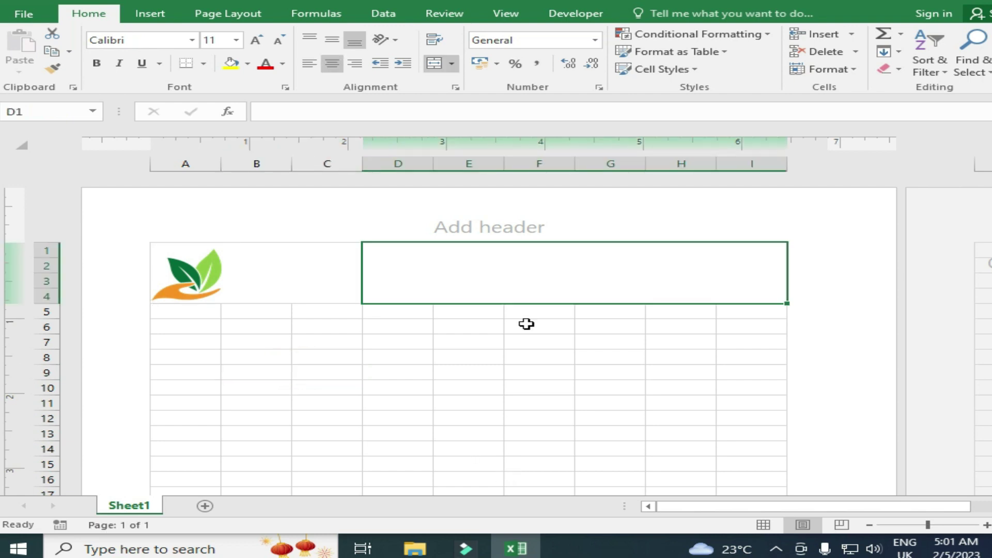
text(PRO FORMA INVOICE)
key(Return)
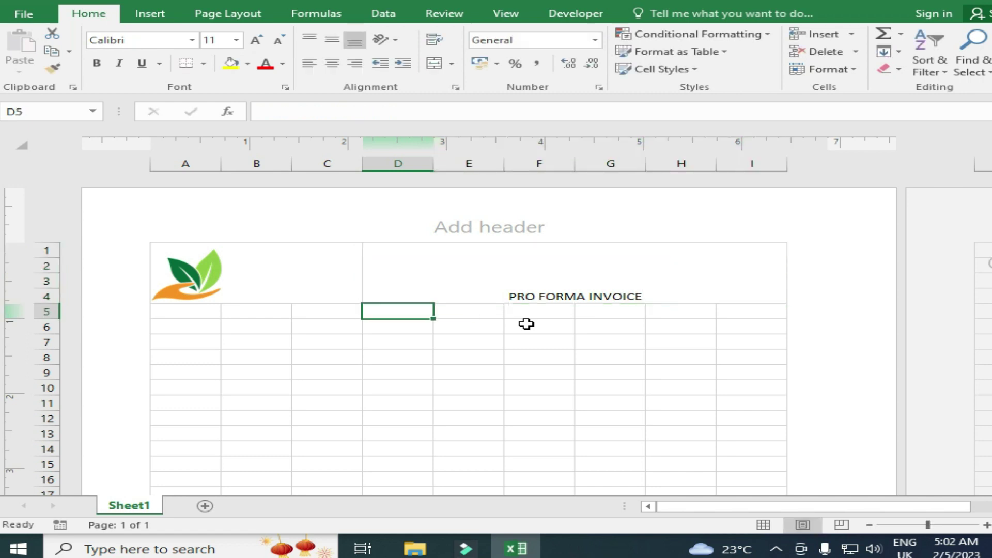
key(Up)
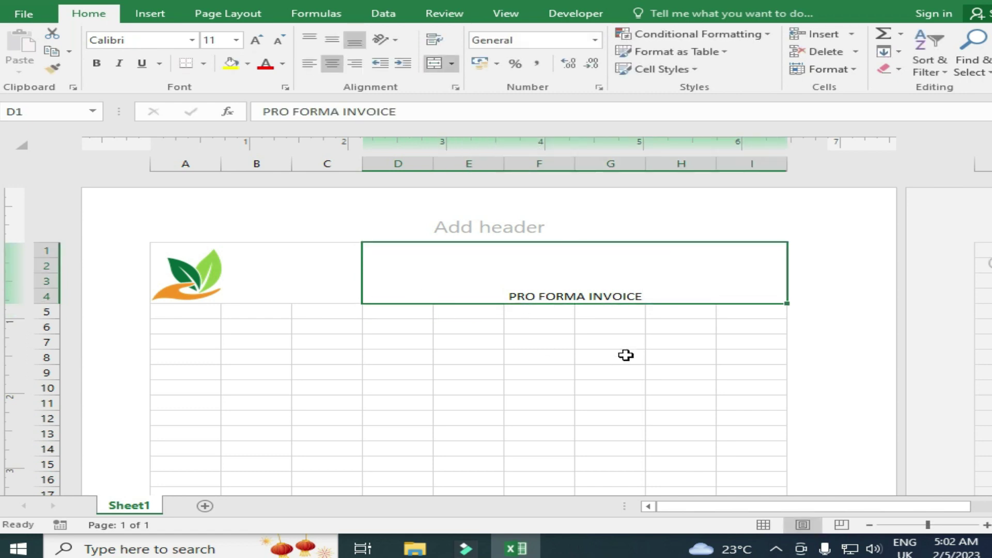
click(332, 40)
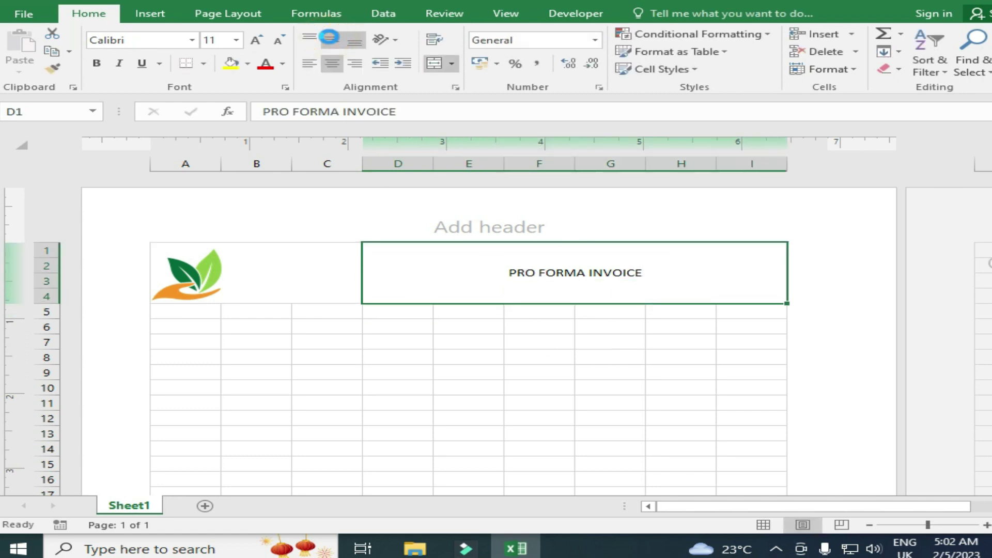
Step: Format the title at font size 26, bold and italic
click(235, 39)
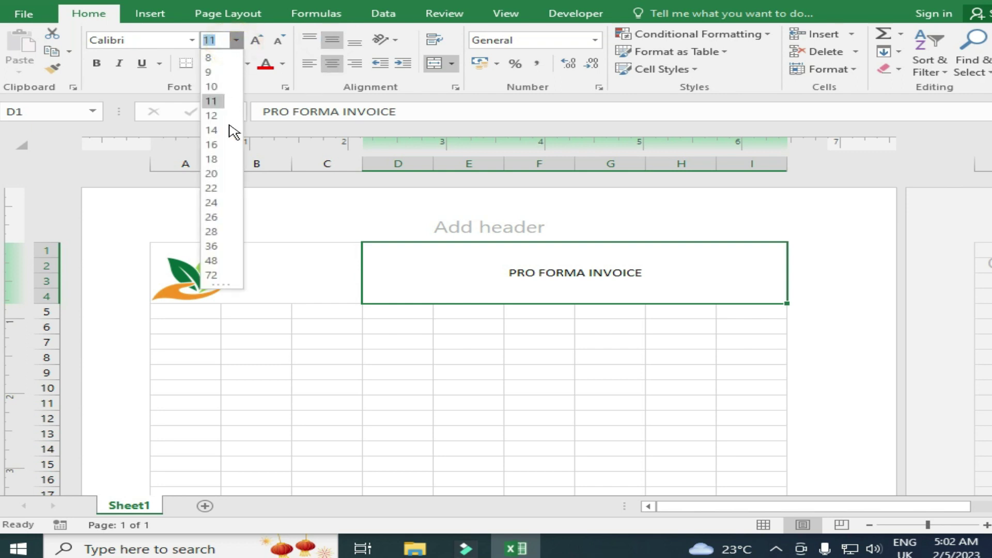
click(211, 217)
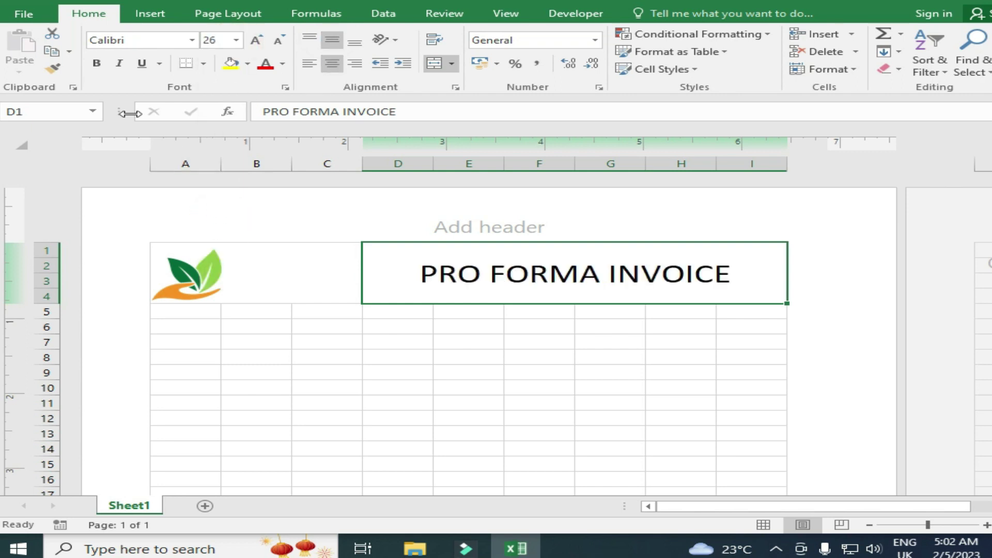
click(97, 63)
click(119, 63)
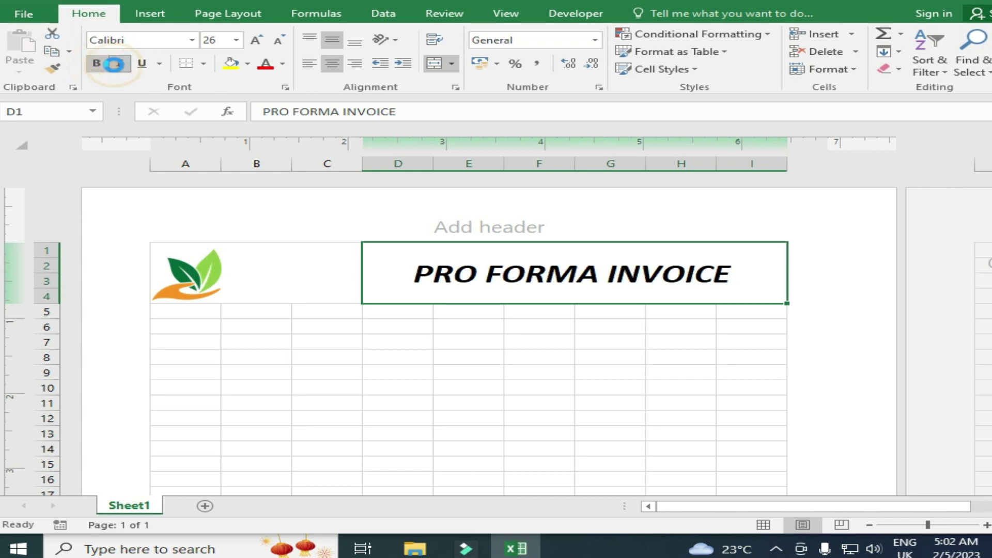
click(313, 326)
click(181, 312)
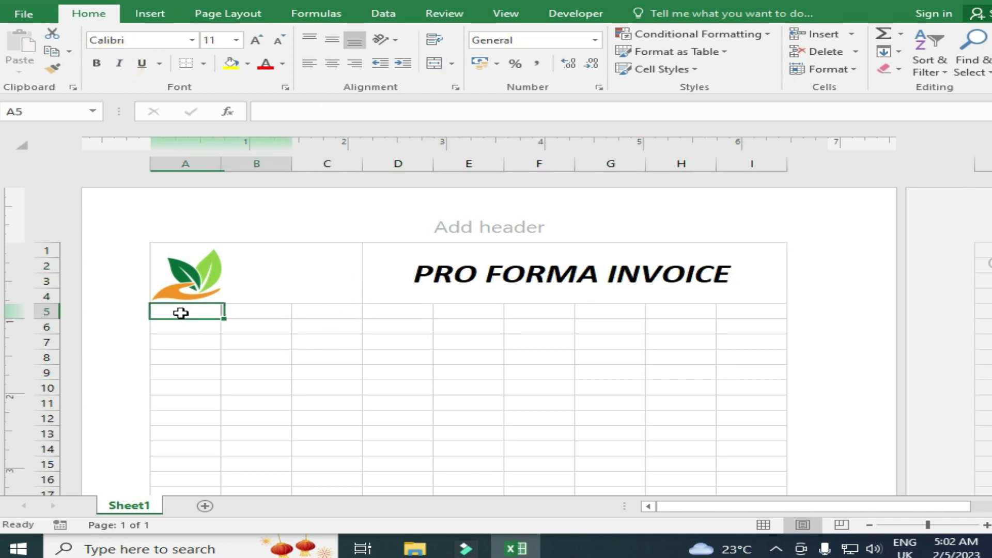
Step: Make the sheet body range A5:I50 italic
key(shift+Right)
key(shift+Right)
key(shift+Right)
key(shift+Right)
key(shift+Right)
key(shift+Right)
key(shift+Right)
key(shift+Right)
key(shift+Down)
key(shift+Down)
key(shift+Down)
key(shift+Up)
key(shift+Up)
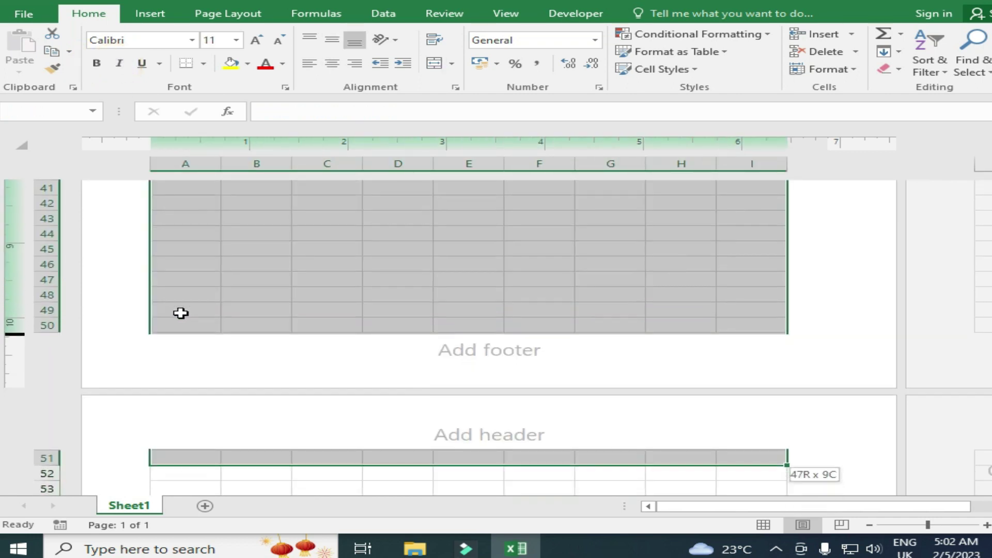
key(shift+Up)
key(shift+Up)
drag(180, 312, 193, 310)
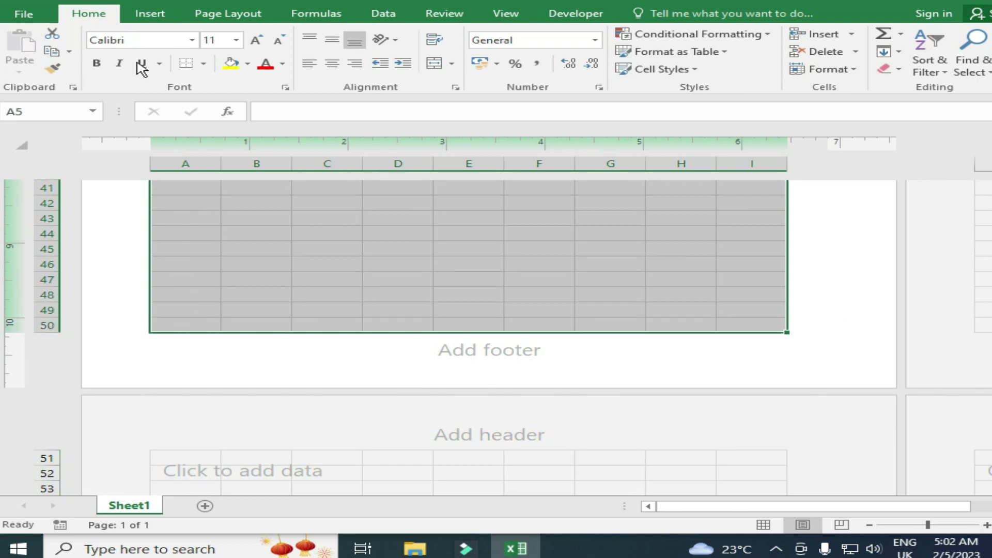
click(119, 63)
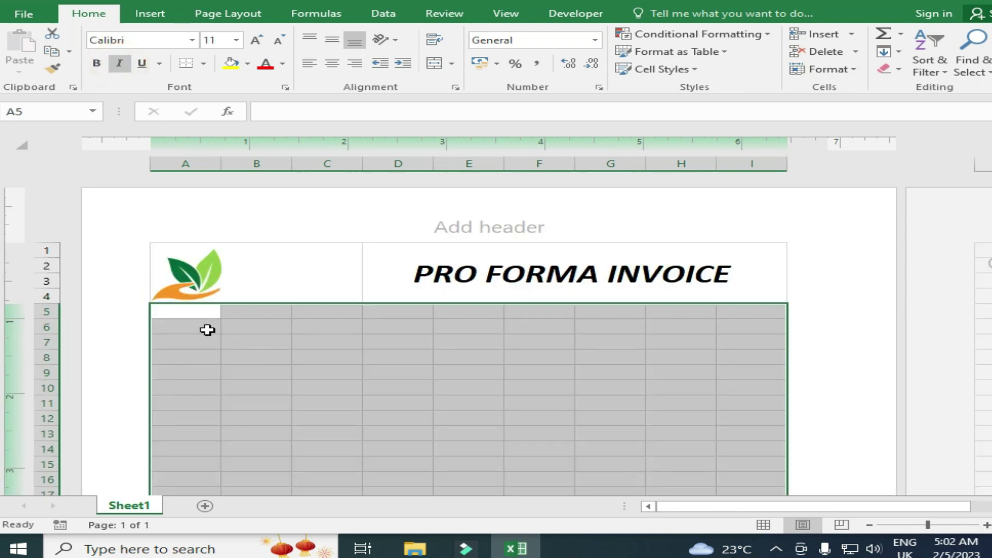
Step: Enter {Company Name}, {streat Address}, {Phone No}, {Email Address} and {Website} in A6 to A10
click(198, 323)
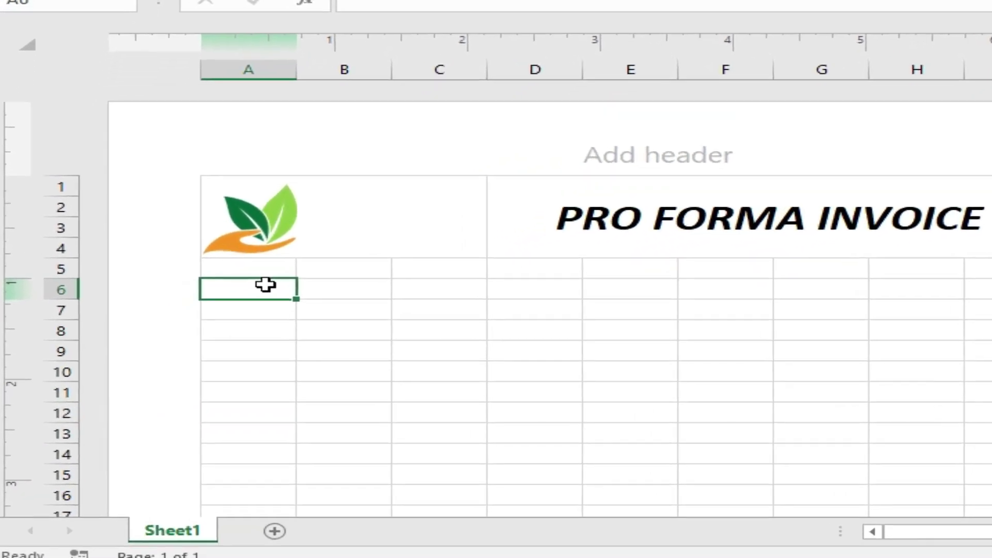
text({Company Name)
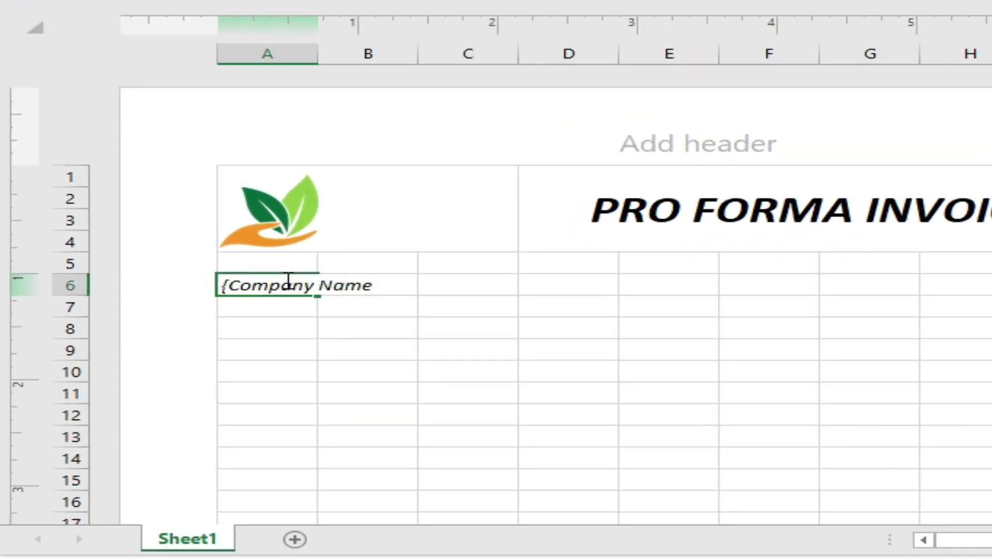
key(Return)
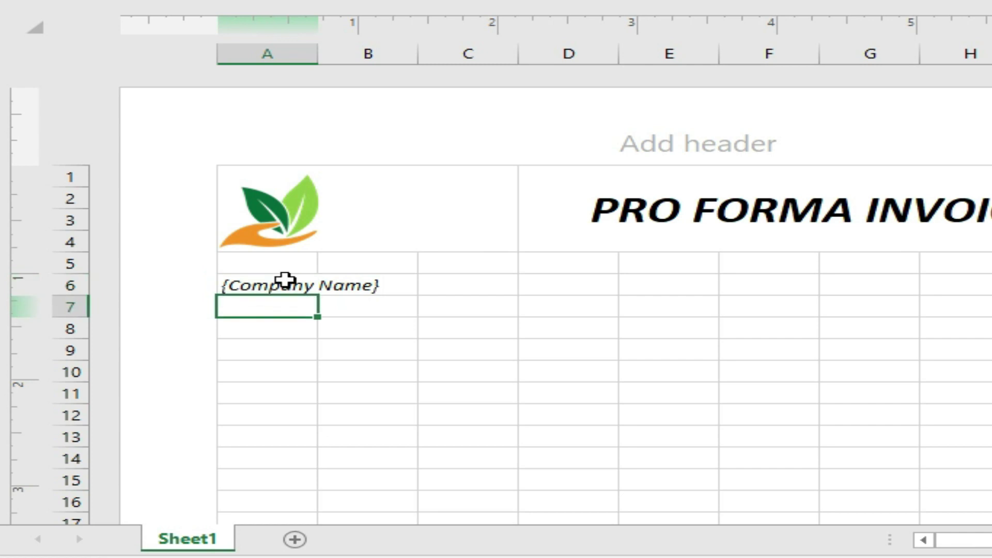
text({streat Address)
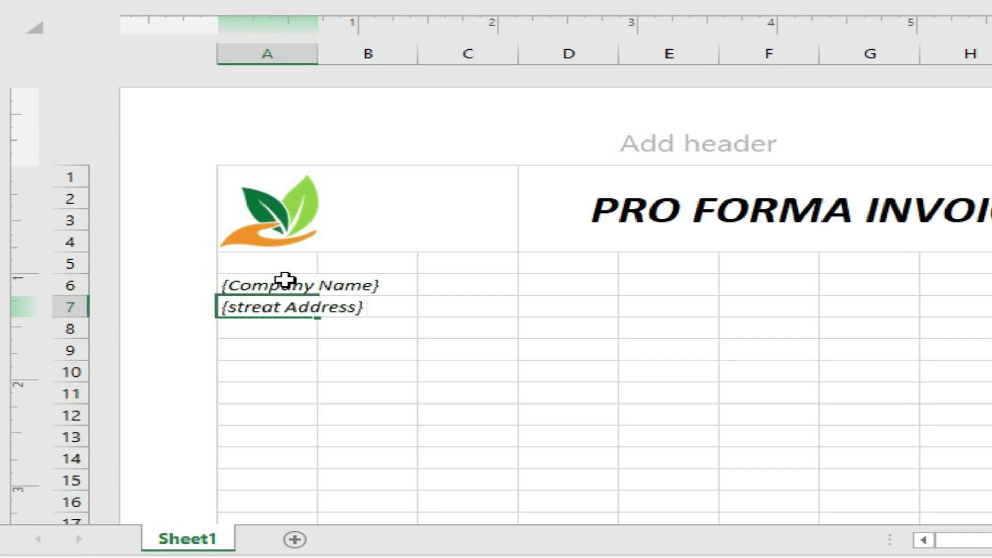
key(Return)
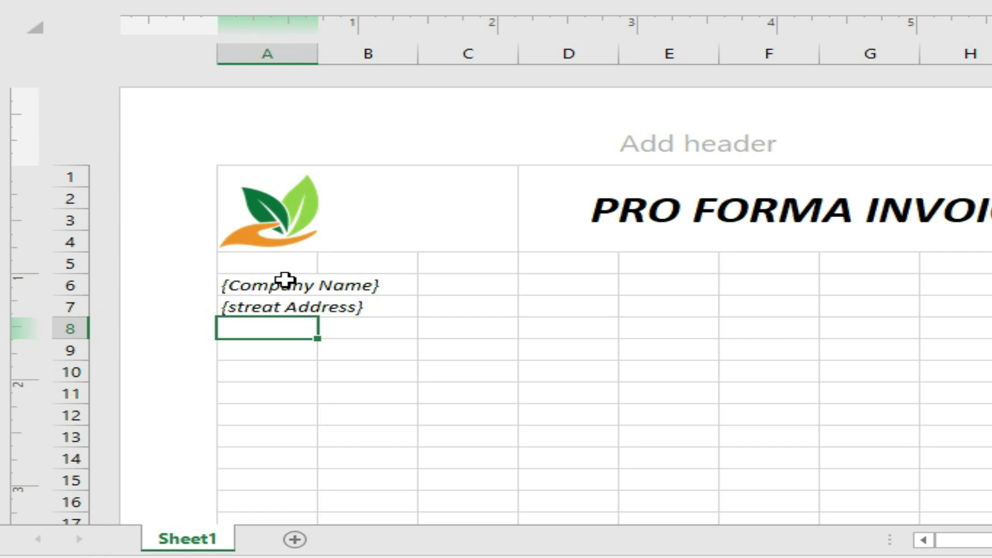
text({Phone No)
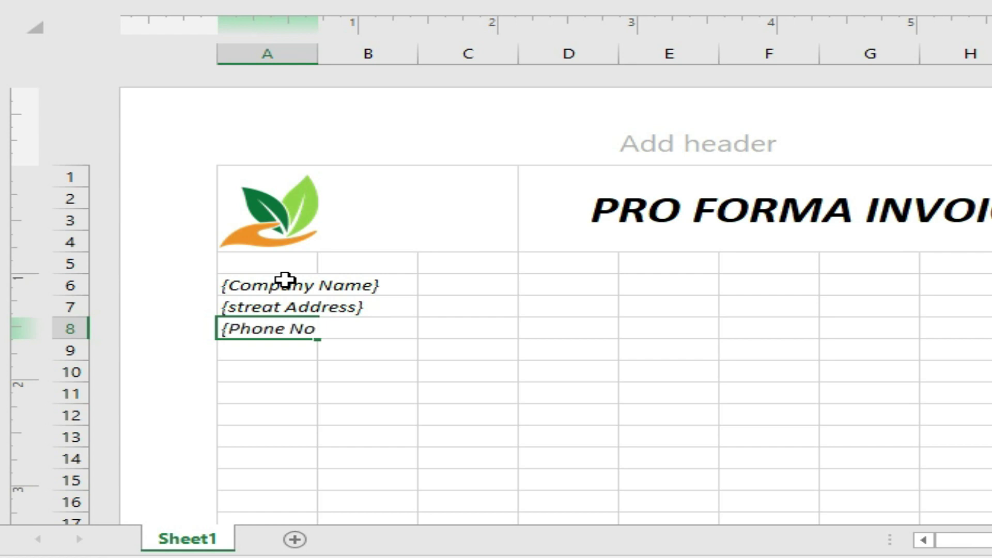
key(Return)
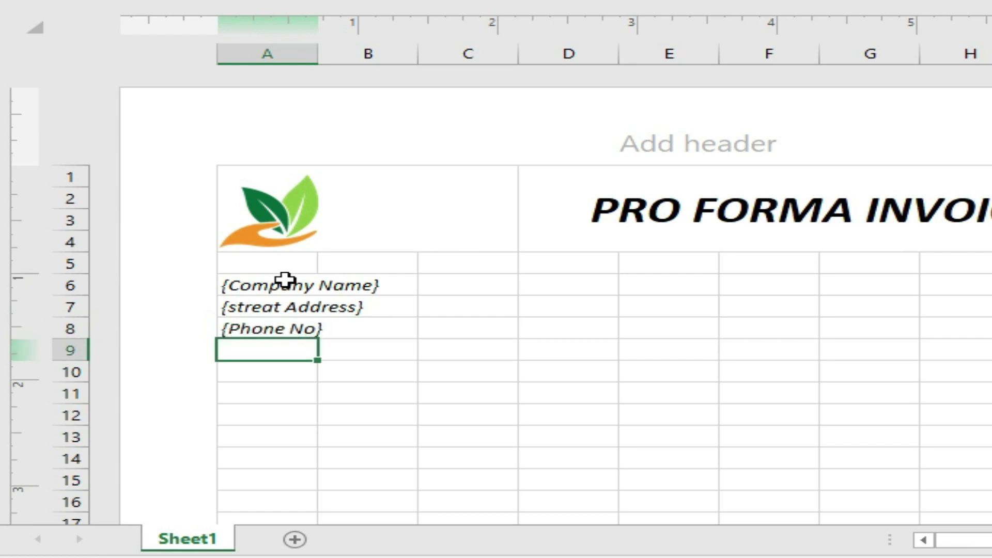
text({Email Address)
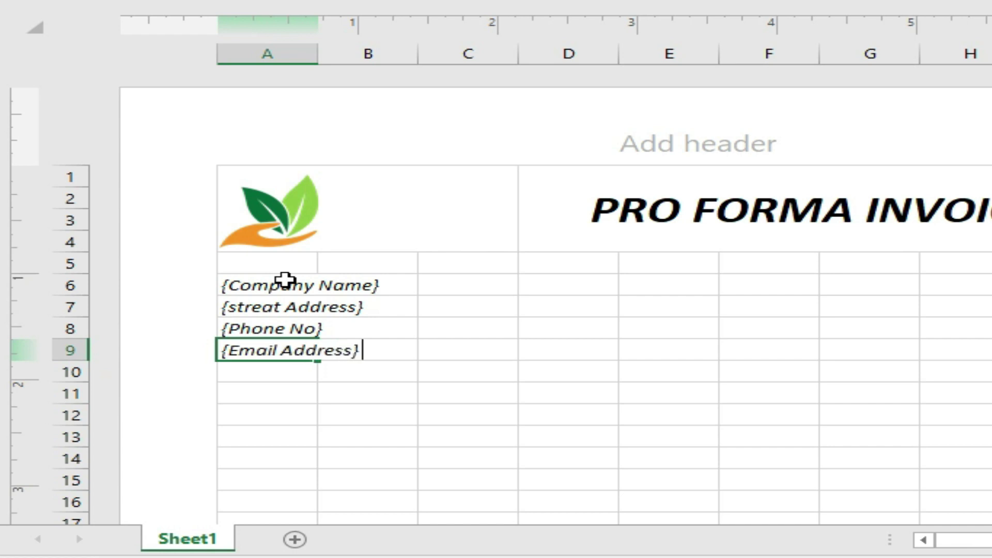
key(Return)
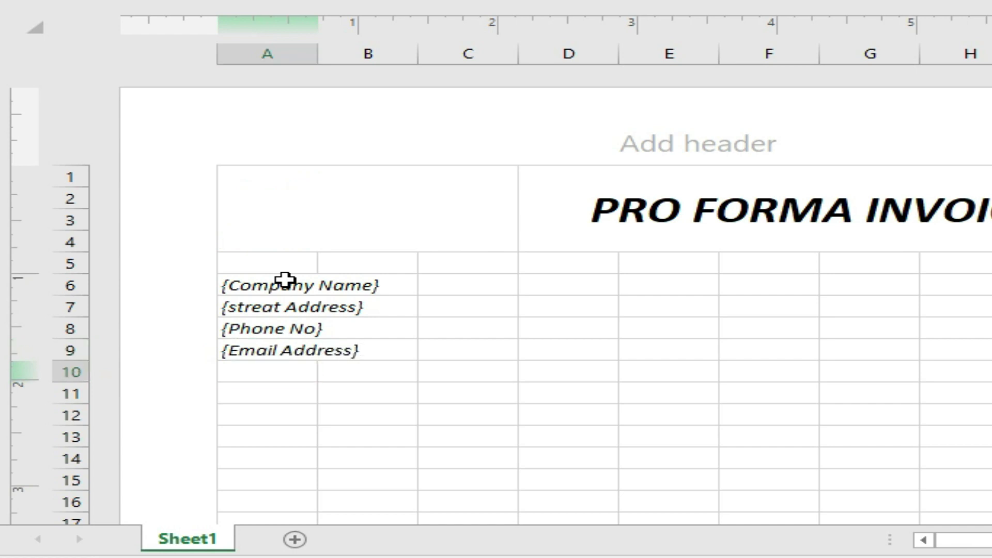
text({Web)
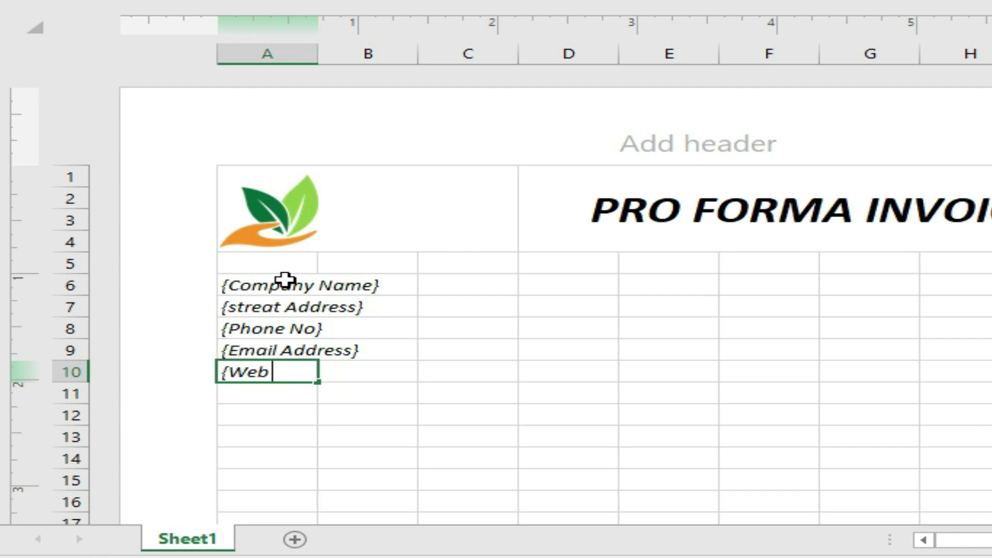
key(Return)
key(Up)
key(Up)
key(Up)
Step: Type the labels Date:, Invoice No and Due Date: into G8, G9 and G10
key(Right)
key(Right)
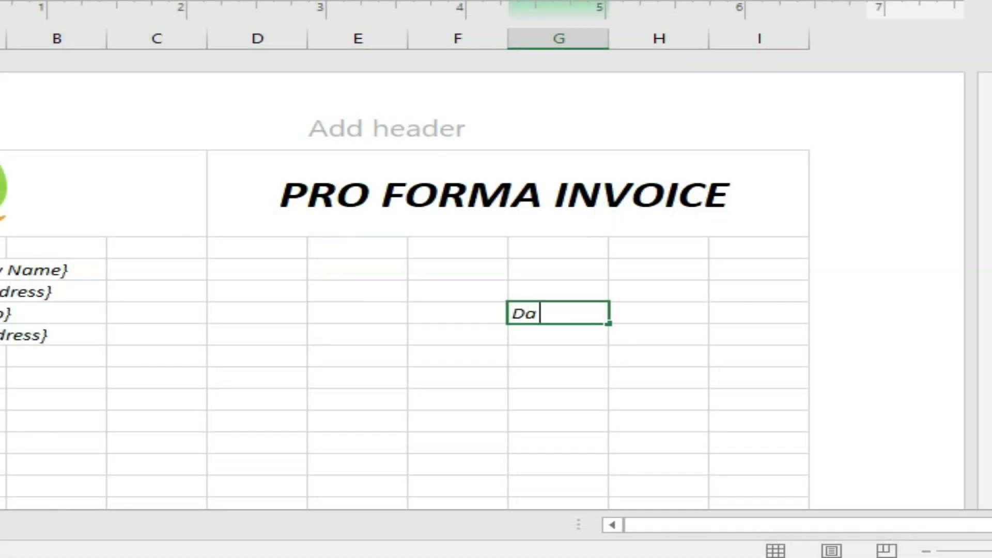
key(Return)
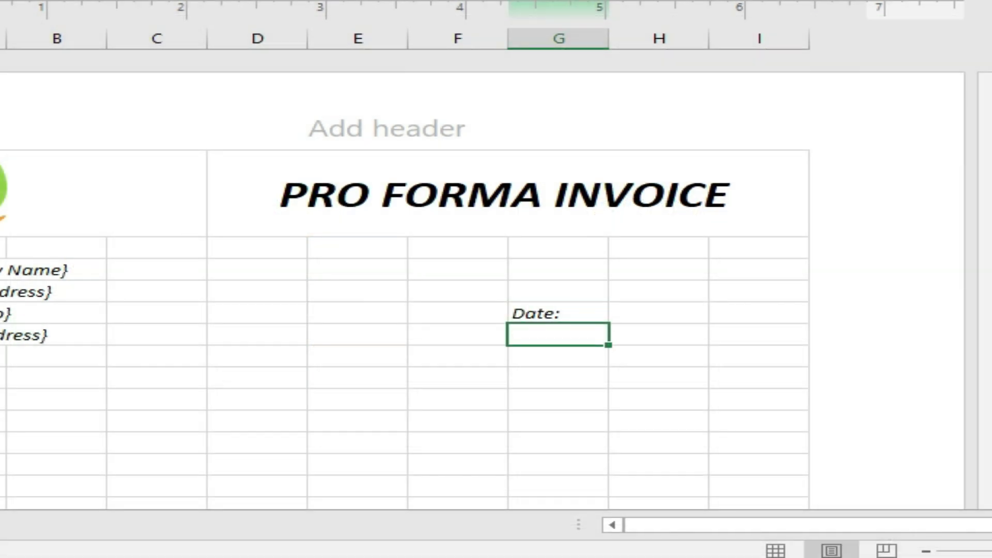
text(In)
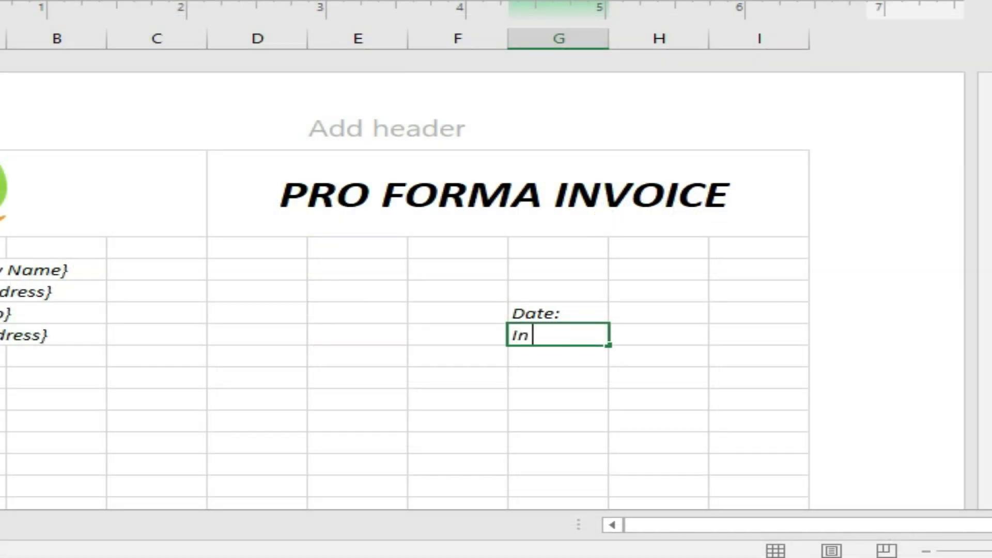
text(voice No)
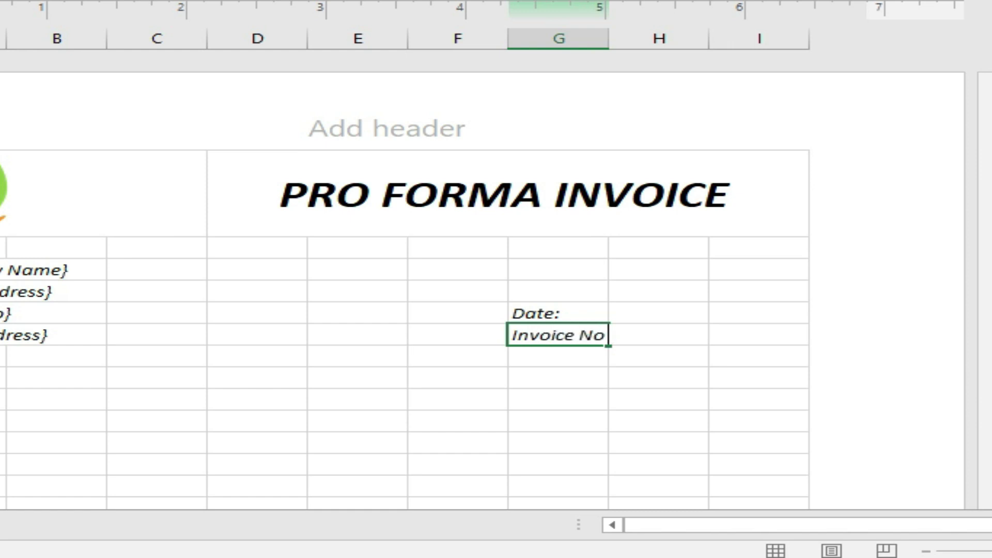
key(Return)
text(D)
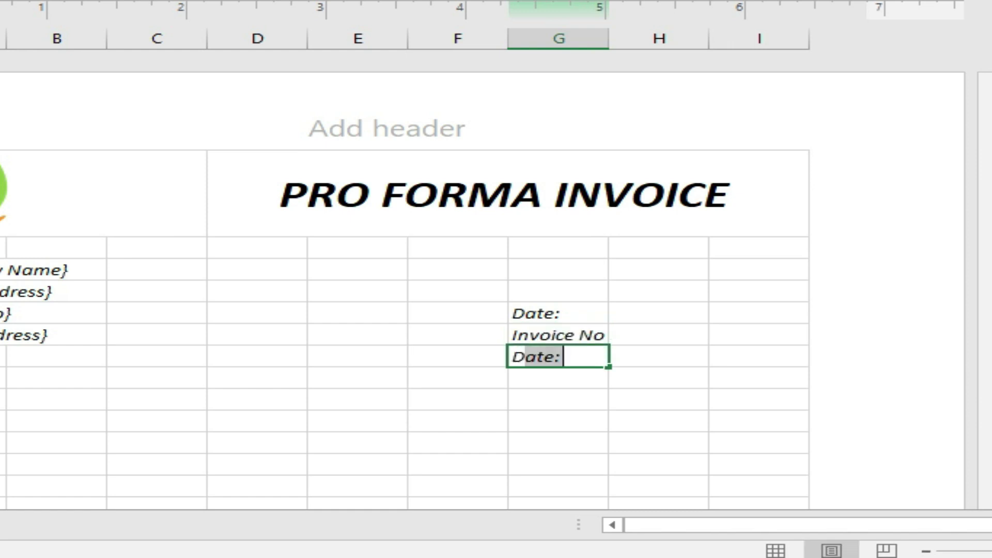
text(ue)
text(:)
key(Return)
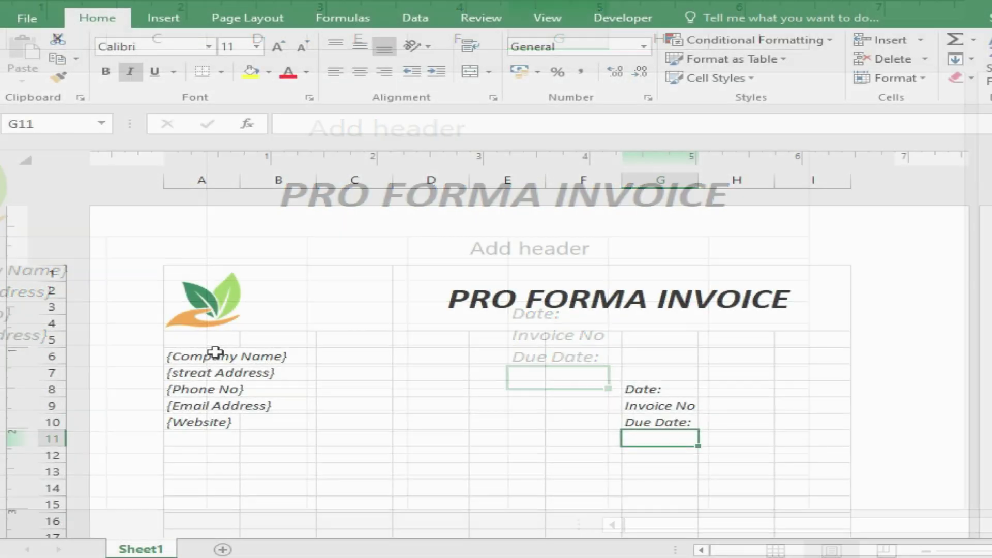
key(Left)
key(Left)
key(Left)
key(Left)
key(Left)
key(Left)
key(Down)
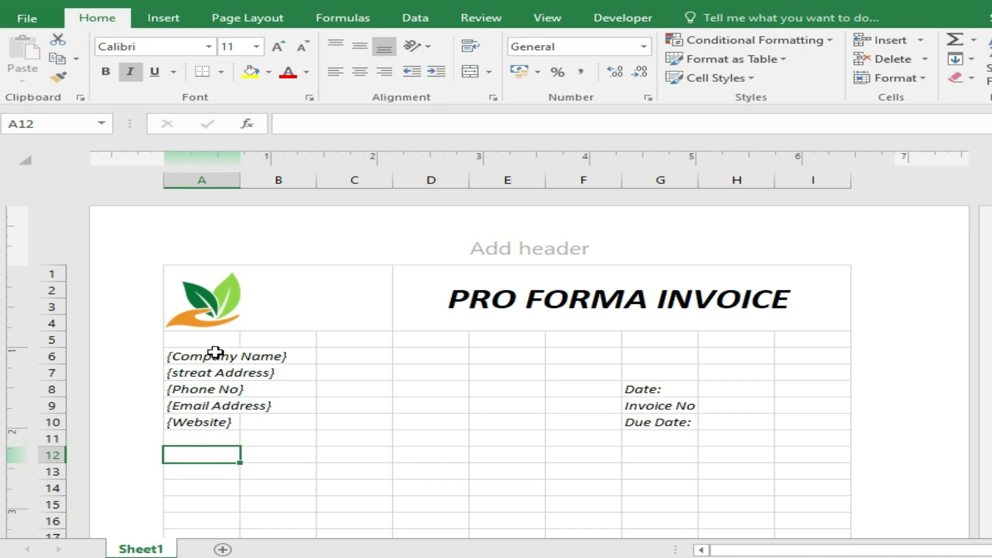
Step: Merge A12:D12 and give it a dark blue fill with white bold text
key(shift+Right)
key(shift+Right)
key(shift+Right)
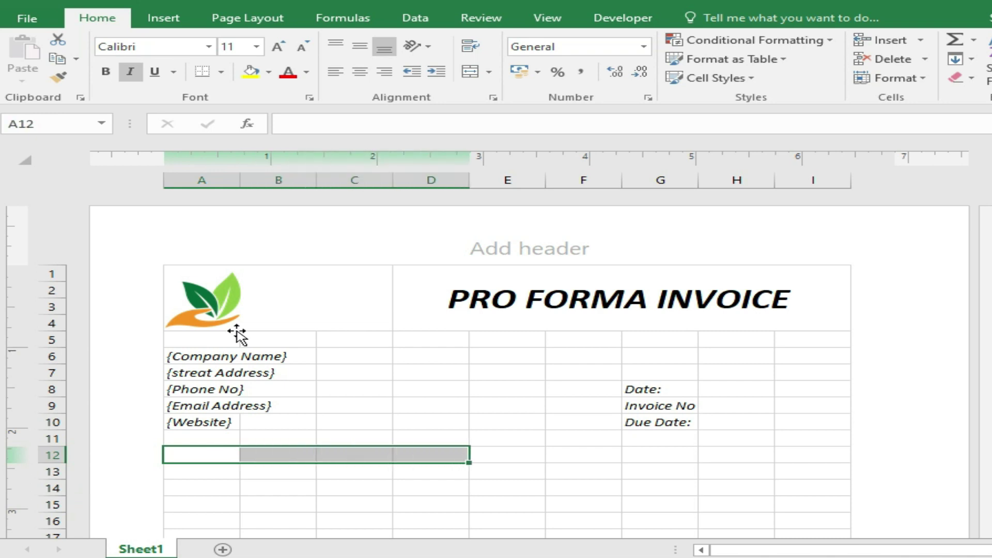
click(486, 73)
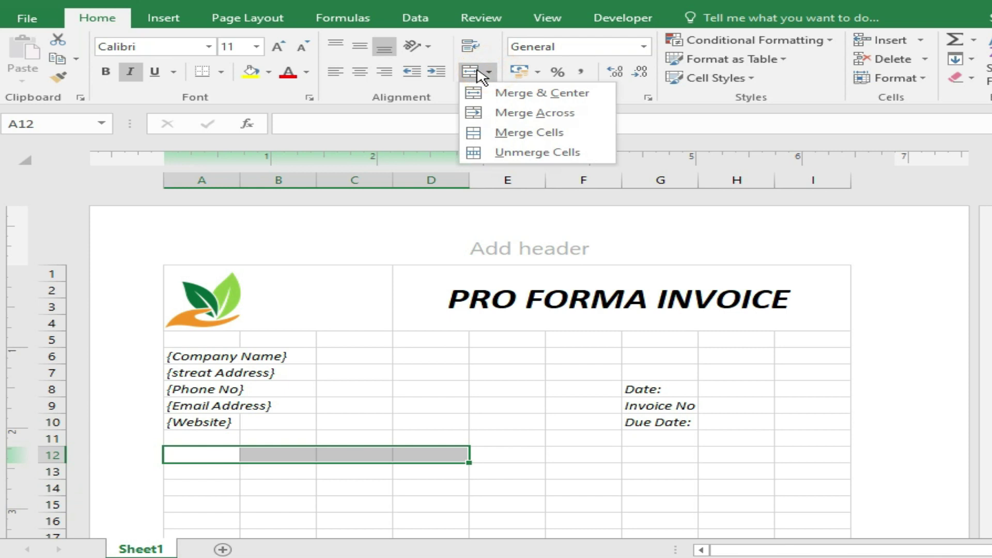
click(517, 93)
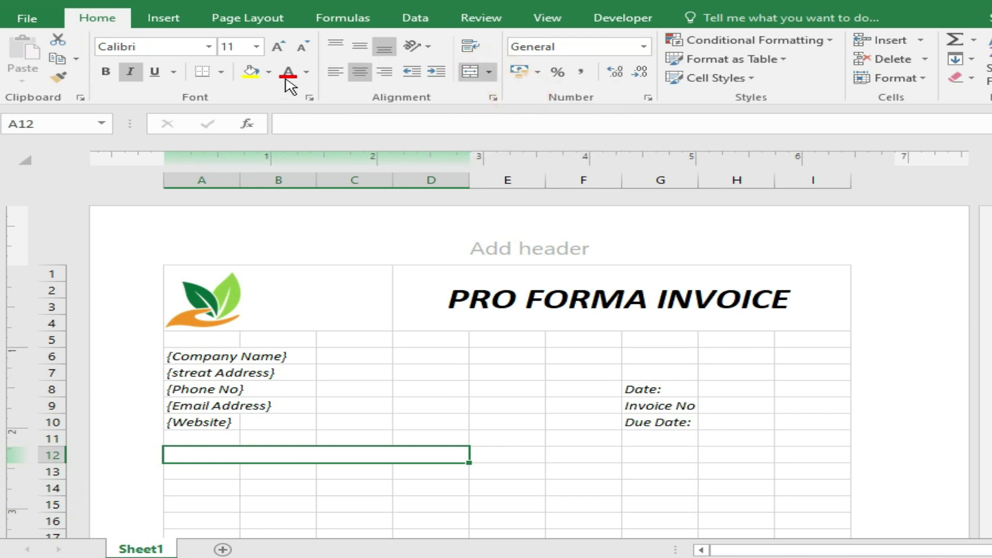
click(269, 72)
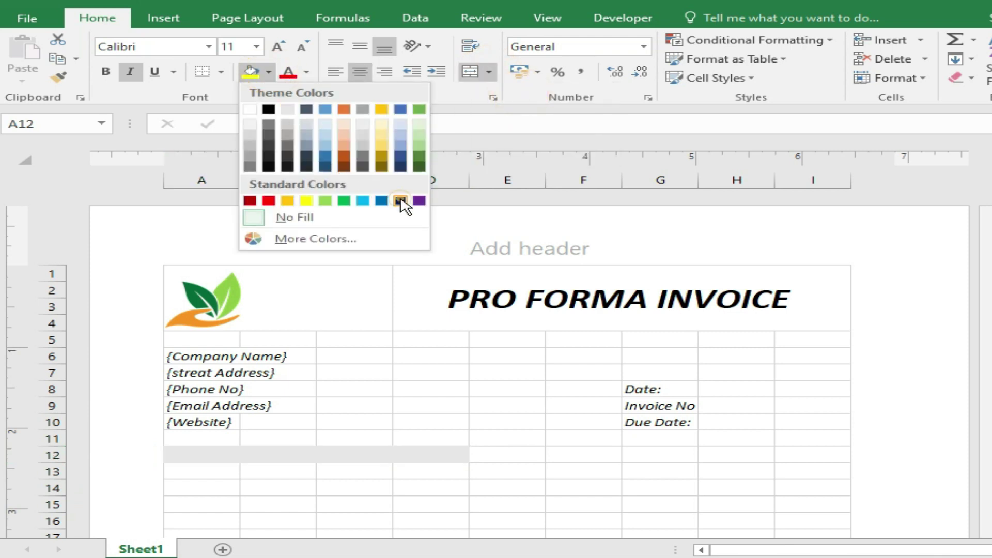
click(401, 201)
click(306, 72)
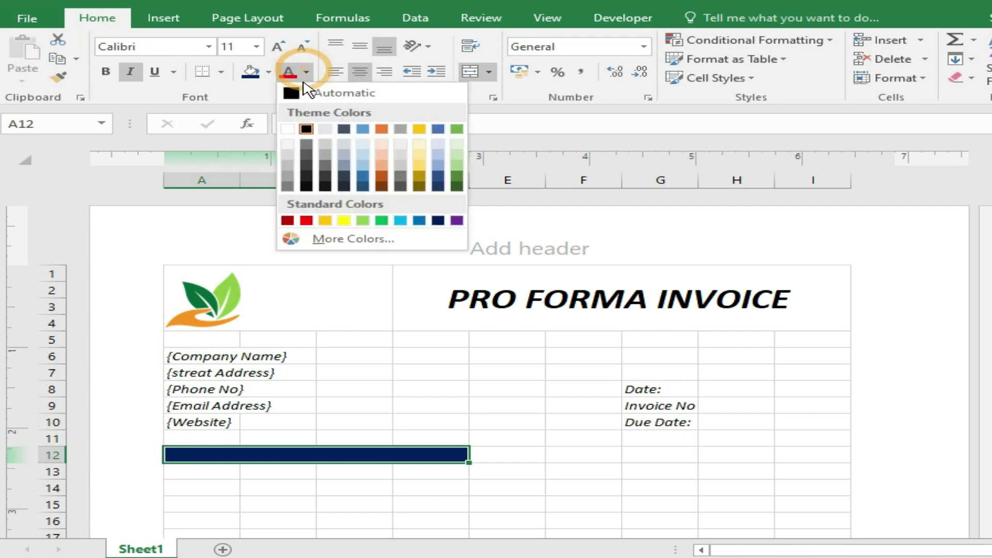
click(287, 129)
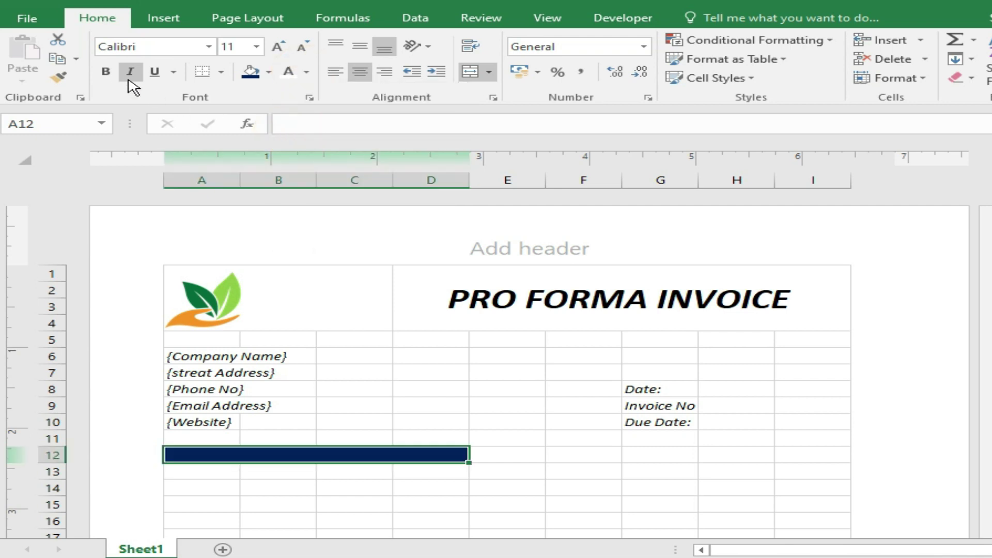
click(105, 72)
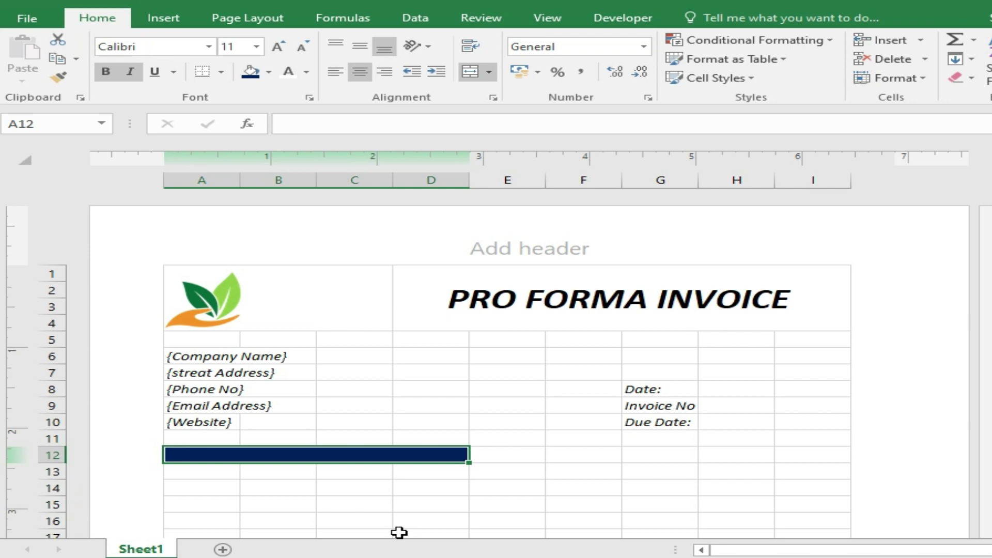
Step: Type the heading BILL TO into the merged banner
text(BILL TO)
key(Tab)
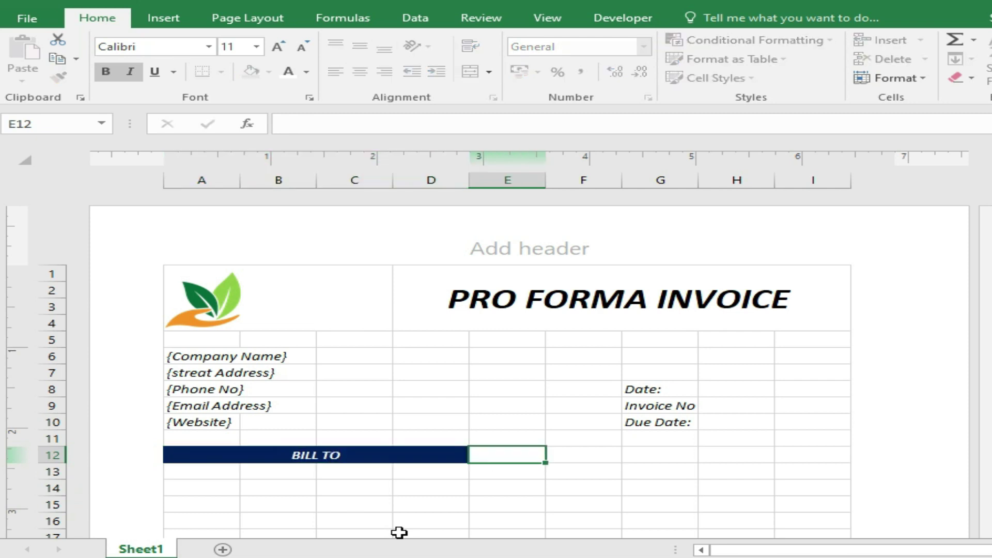
key(Down)
key(Left)
key(Left)
key(Left)
key(Left)
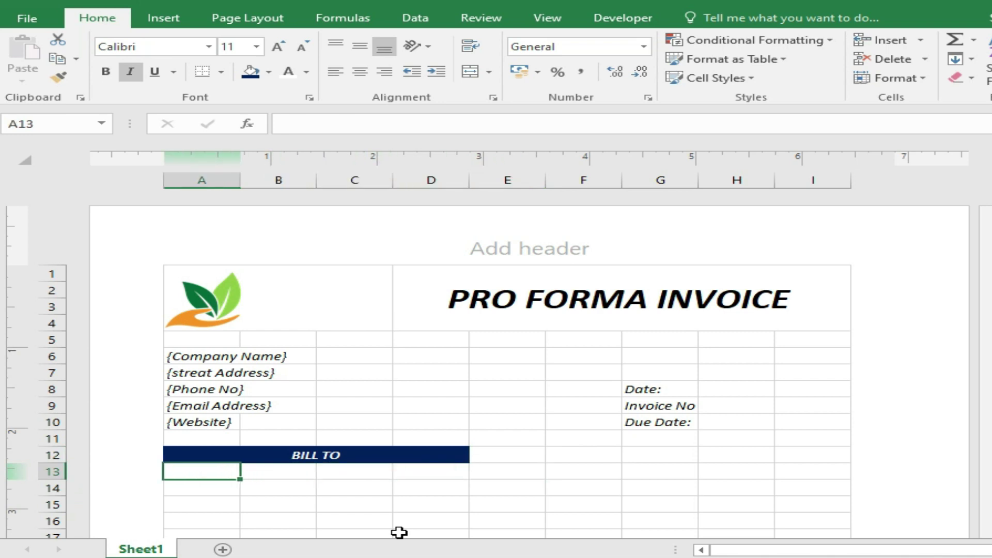
Step: Enter {Recipient Name} in A13 and copy the A6:A9 company placeholders into A14:A17
text({Recipient Name)
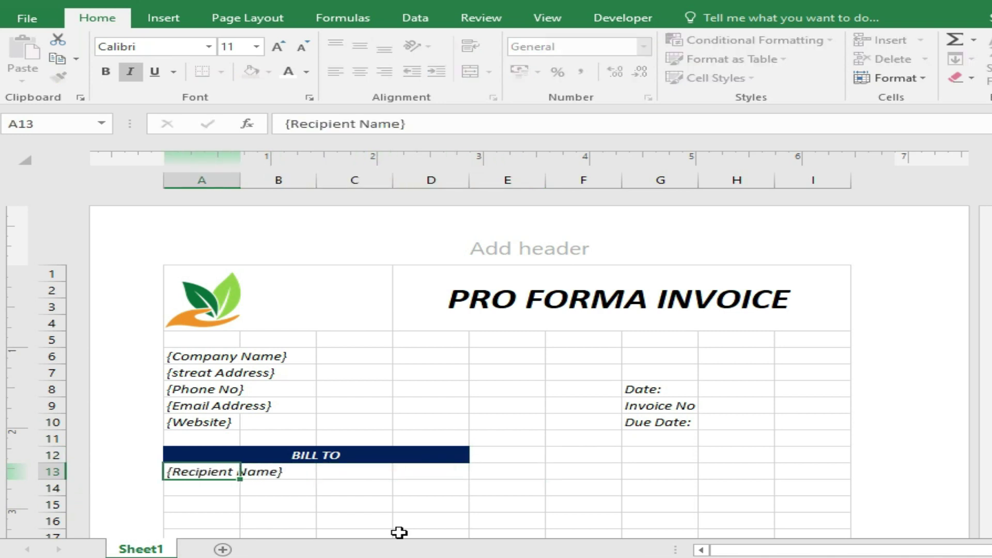
key(Return)
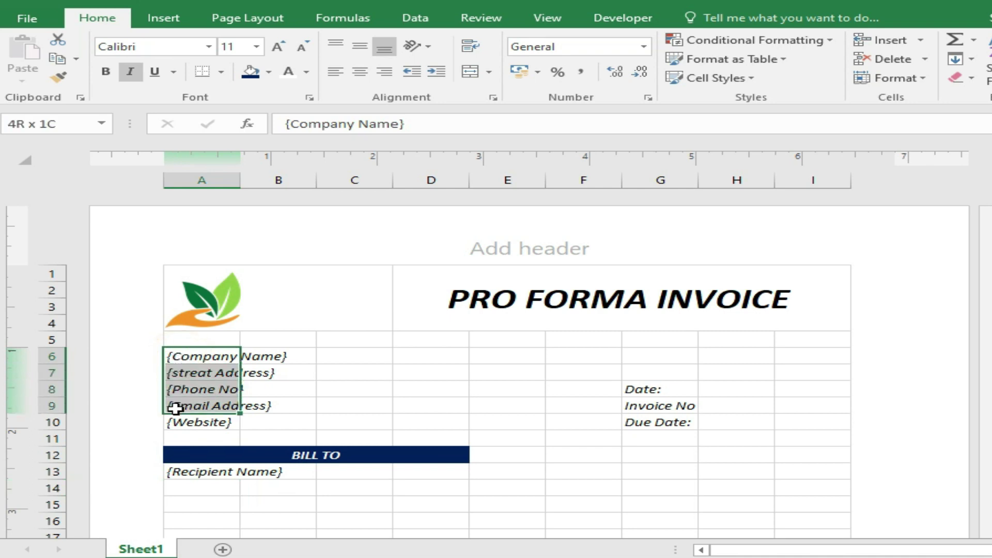
drag(178, 378, 177, 405)
key(ctrl+c)
scroll(178, 460, down, 2)
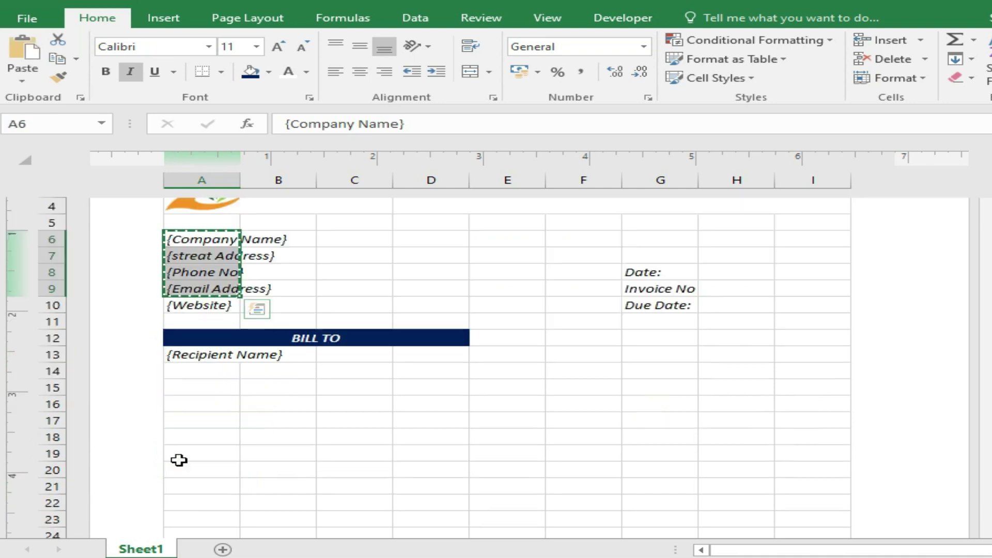
click(173, 371)
key(ctrl+v)
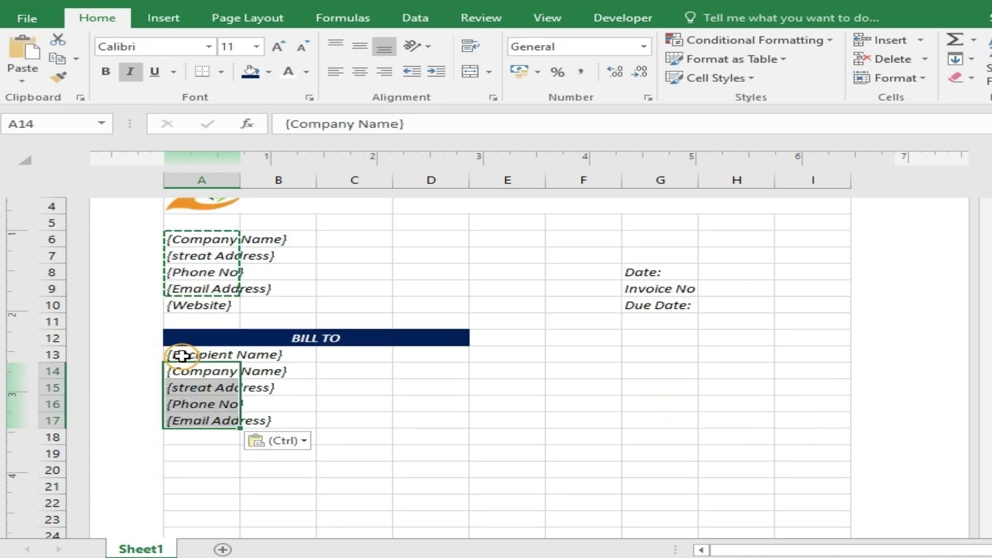
click(179, 355)
Step: Select G12:I12 for the second heading
key(Up)
key(Right)
key(Right)
key(Right)
key(Right)
key(Left)
key(shift+Right)
key(shift+Right)
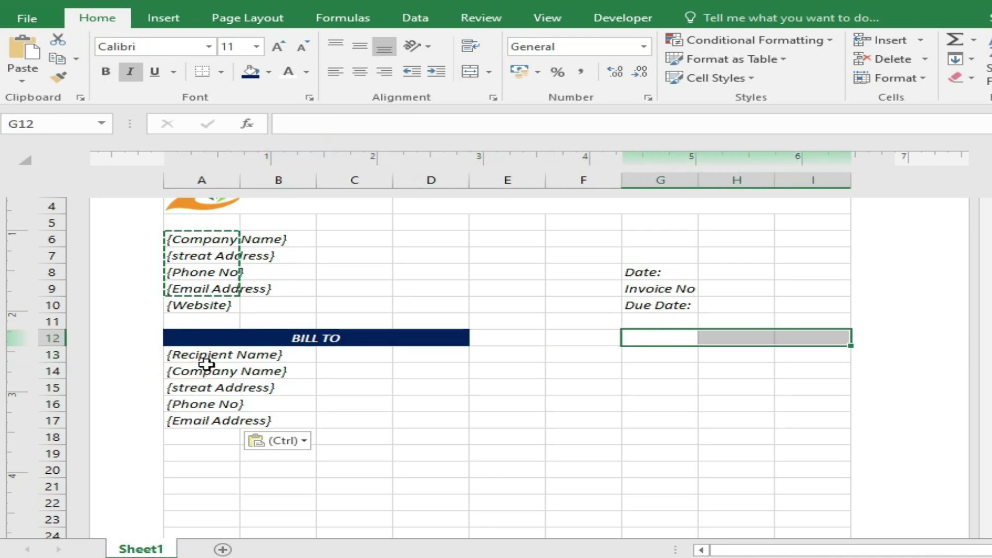
Step: Merge G12:I12 with dark navy fill and white bold text, then type SHIP TO
click(469, 72)
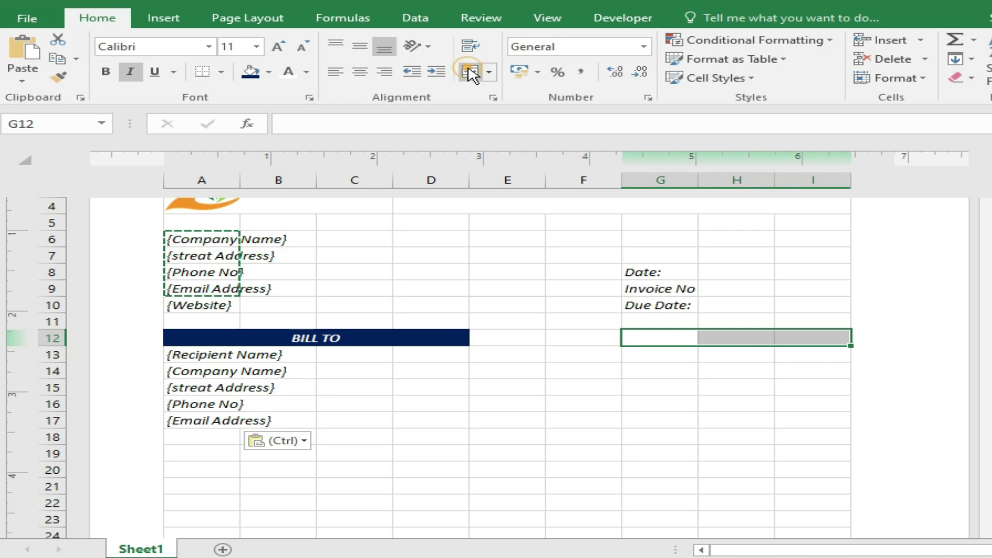
click(252, 73)
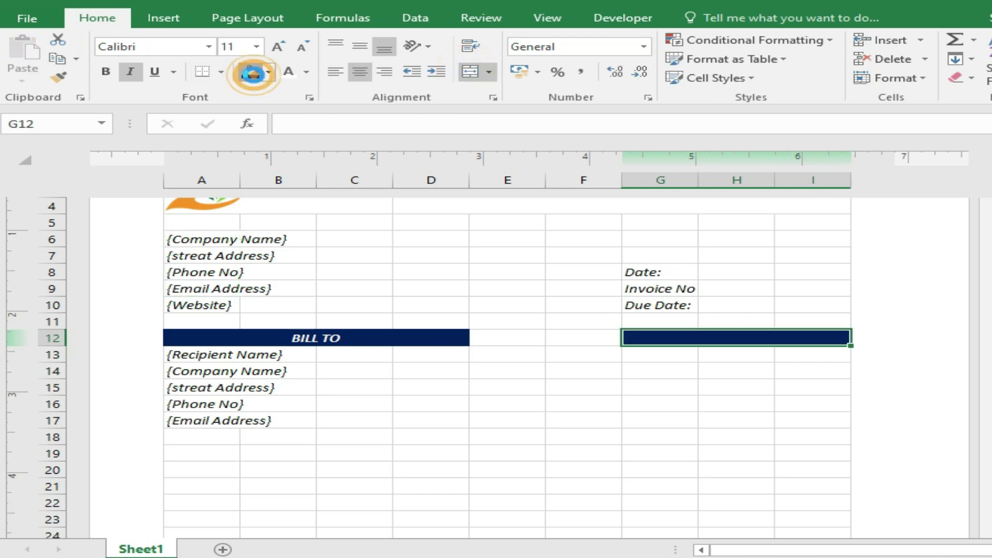
click(288, 72)
click(106, 71)
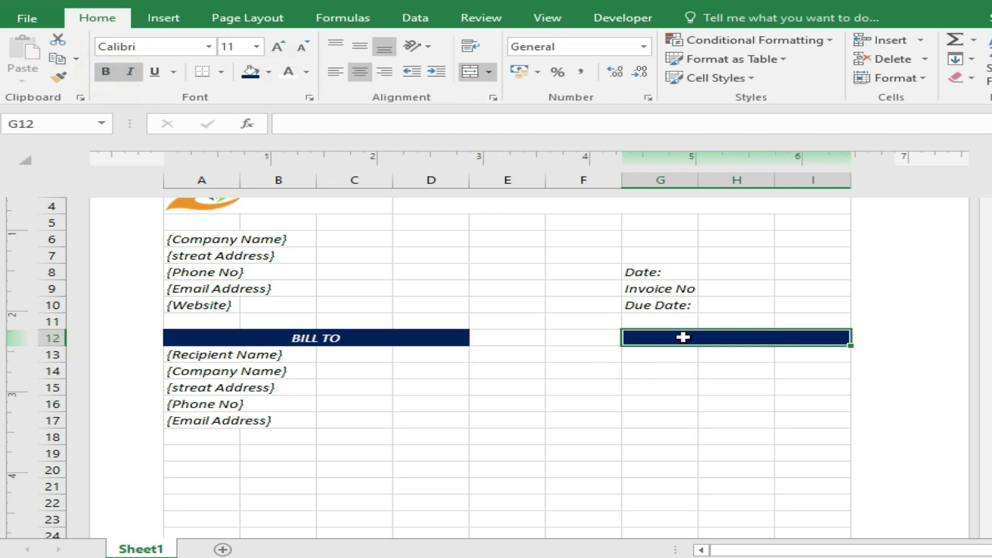
text(SHI)
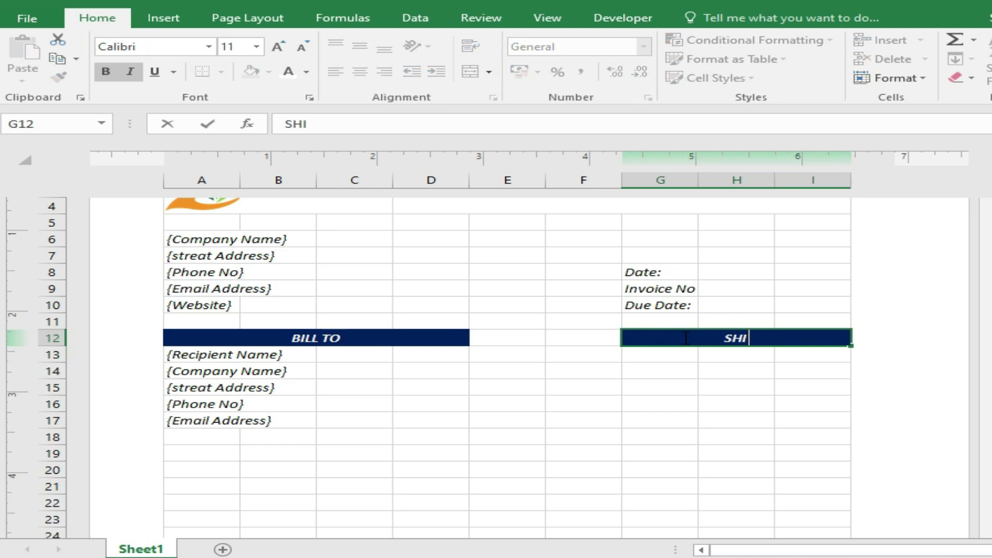
text(P TO)
key(Return)
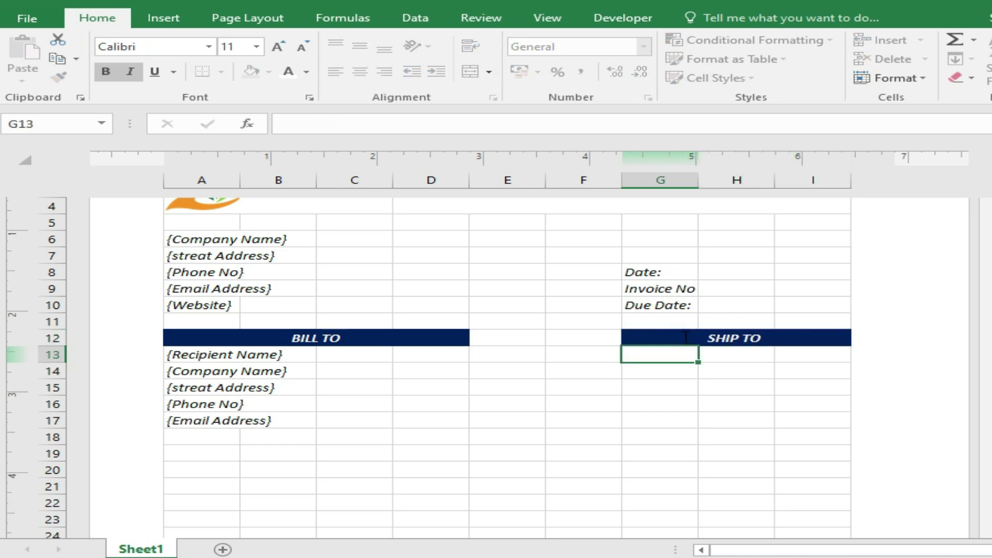
Step: Copy the five placeholders {Recipient Name} through {Email Address} from A13:A17 into G13:G17
key(Left)
key(Left)
key(Left)
key(Left)
key(Left)
key(Left)
key(shift+Down)
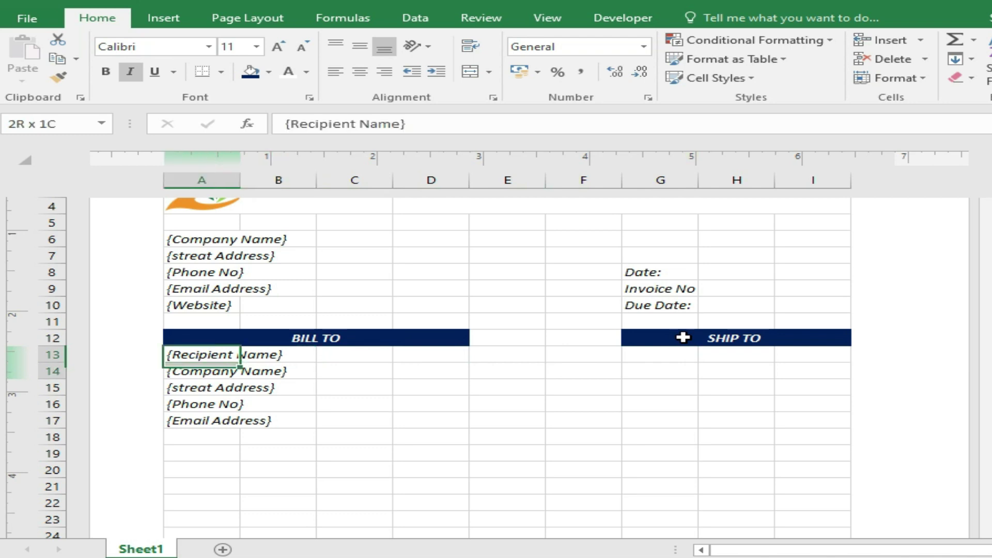
key(shift+Down)
key(shift+Down)
key(shift+Down)
key(shift+Down)
key(shift+Up)
key(ctrl+c)
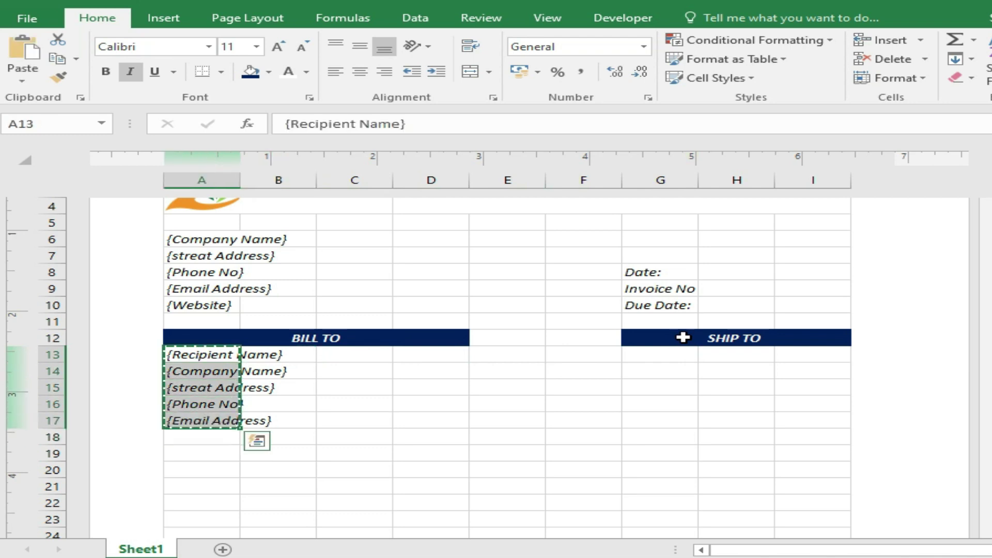
key(Right)
key(Right)
key(Right)
key(Right)
key(Right)
key(Right)
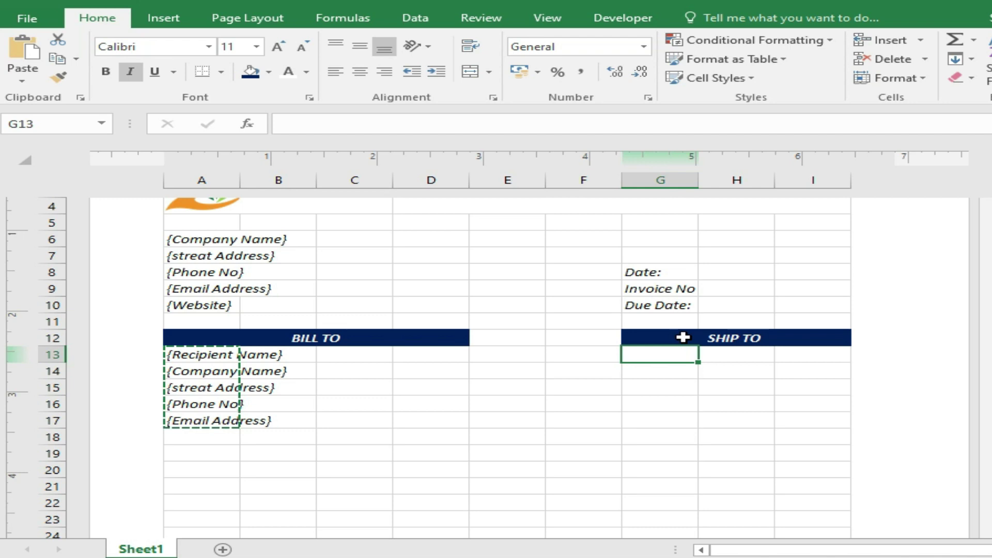
key(ctrl+v)
key(Down)
key(Down)
key(Down)
key(Down)
key(Down)
key(Down)
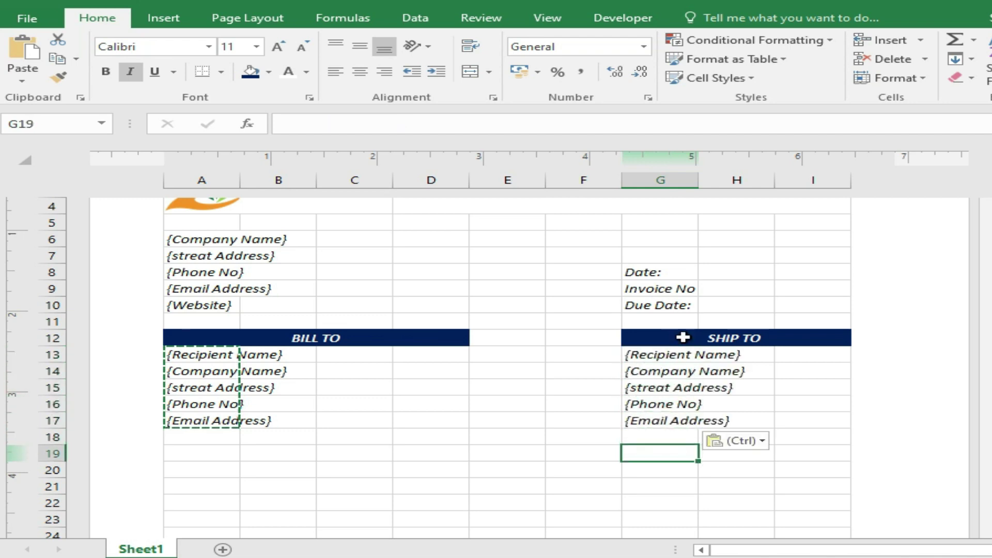
key(Left)
key(Left)
key(Left)
key(Left)
key(Left)
key(Left)
key(Escape)
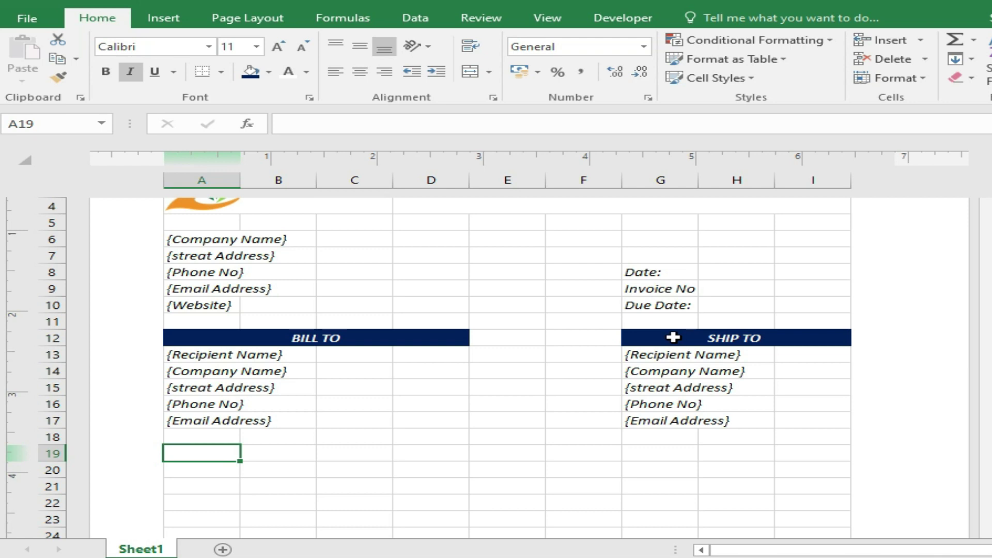
Step: Enter the SN heading in A19 and Description in B19
scroll(574, 398, down, 2)
scroll(573, 400, down, 1)
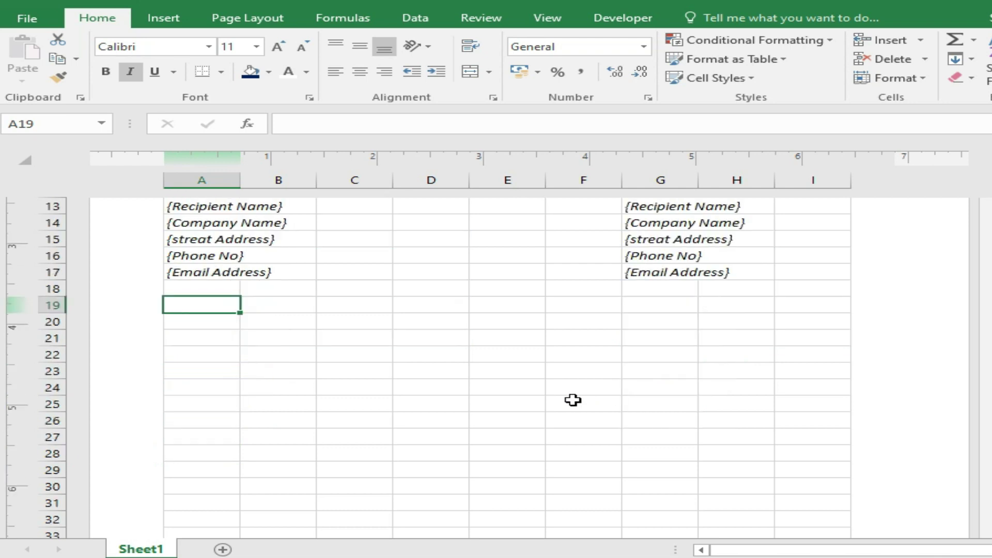
key(F2)
text(SN)
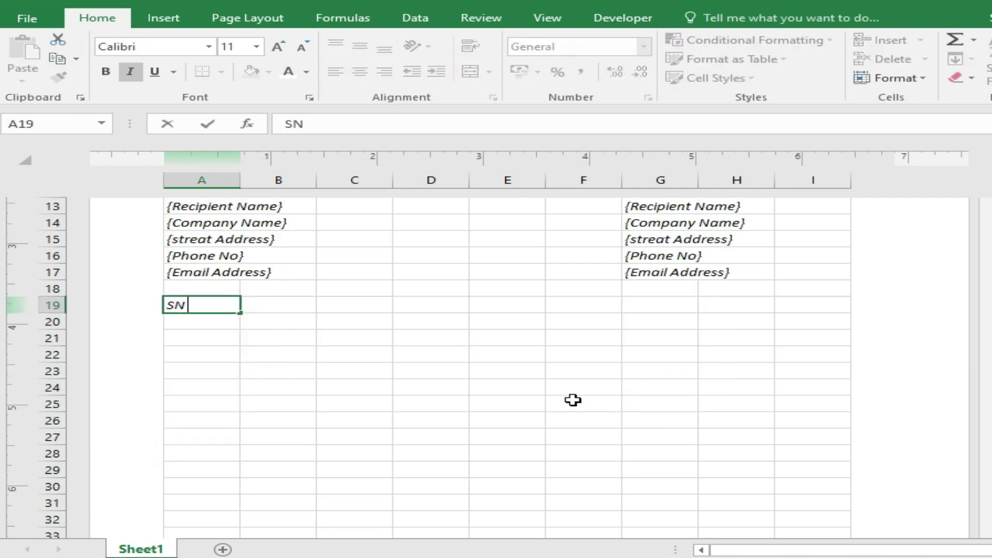
key(Right)
key(Right)
key(Left)
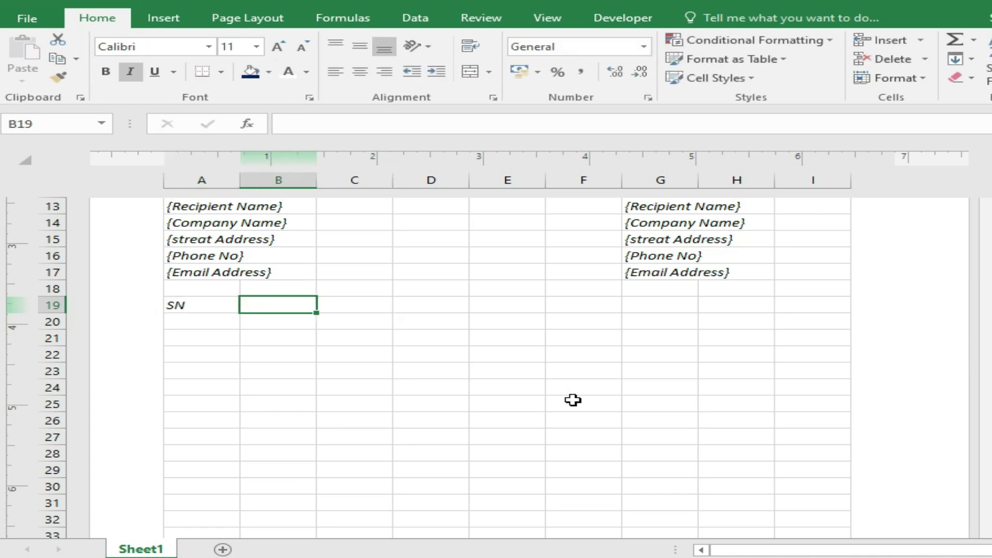
text(Description)
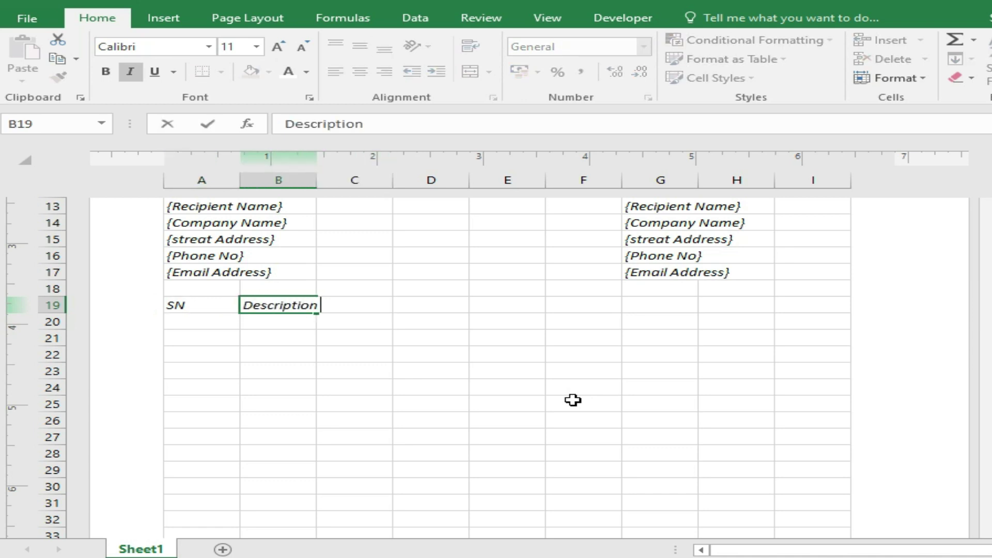
key(Right)
key(Right)
key(Right)
key(Right)
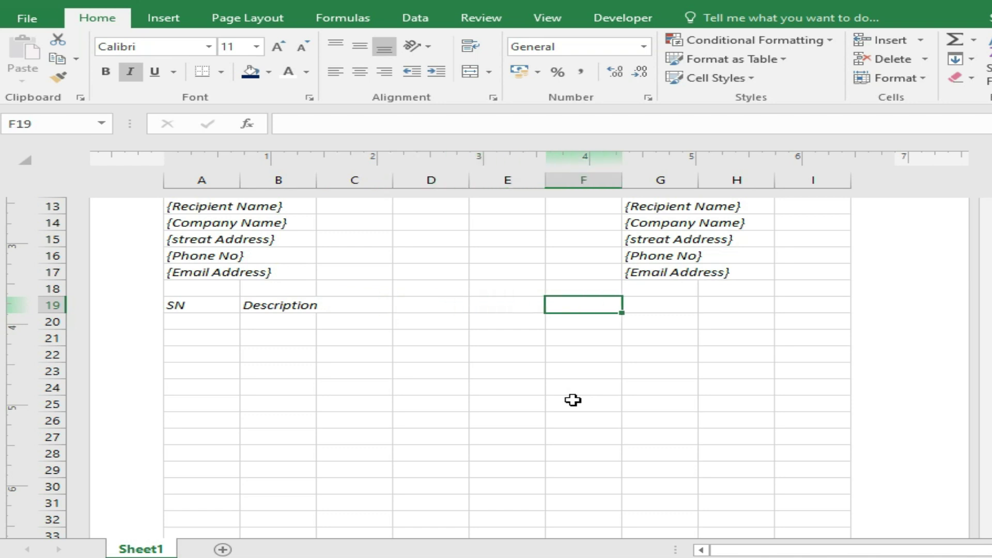
Step: Add the QTY, Unit Price and Amount headings in G19, H19 and I19
key(Right)
text(Q)
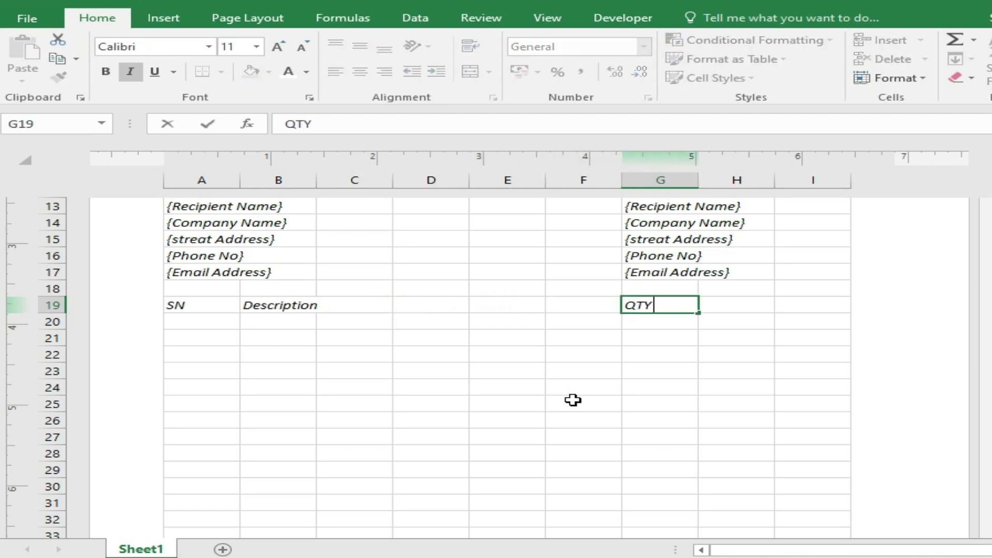
key(Right)
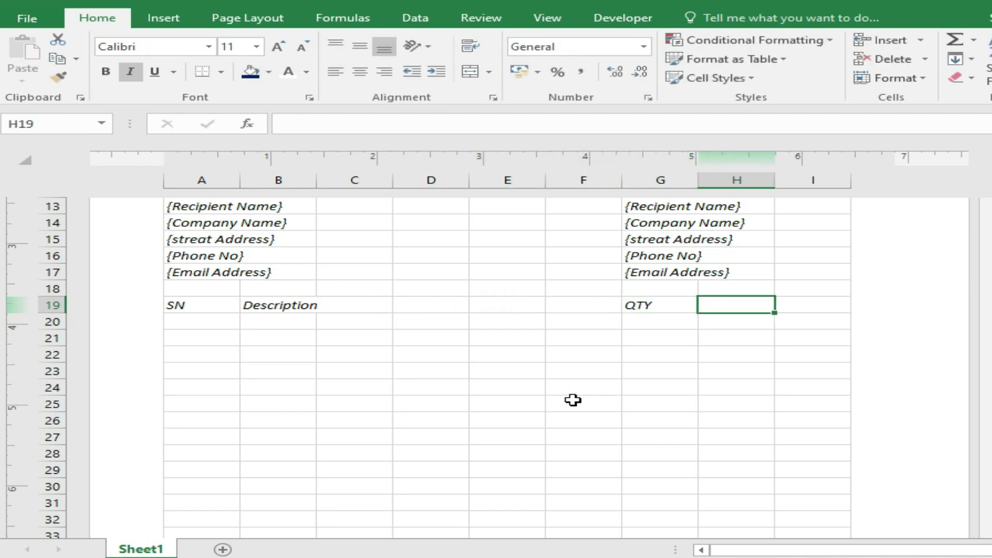
text(Unit Price)
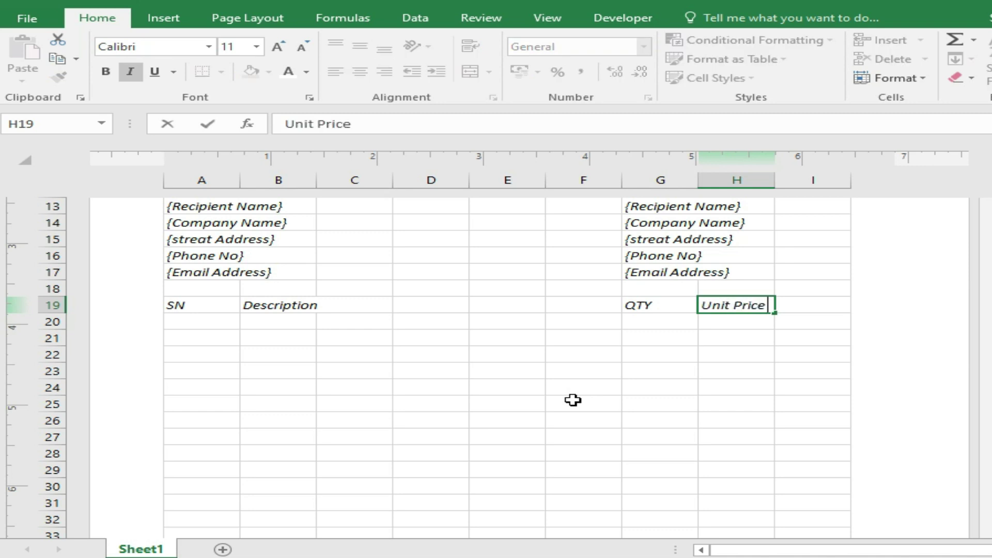
key(Right)
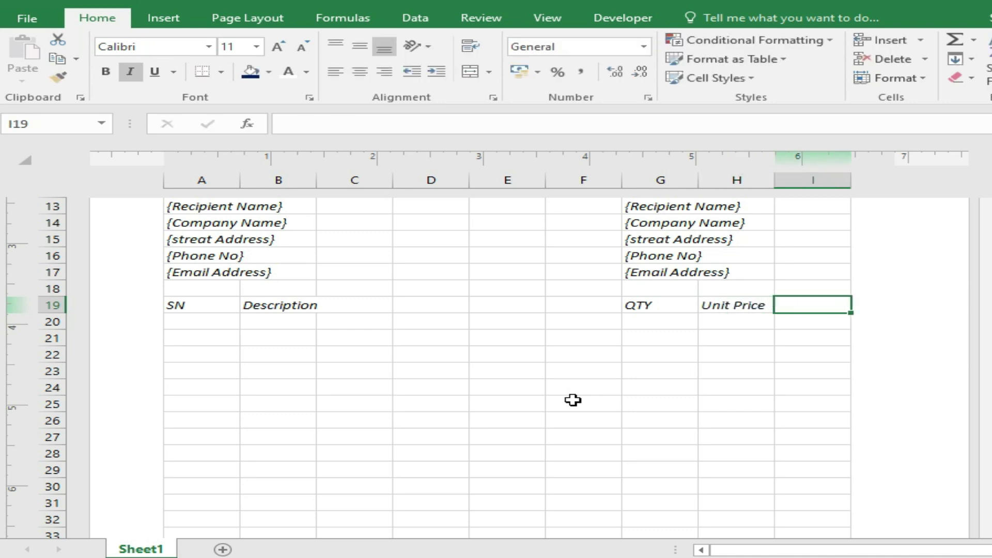
text(Amount)
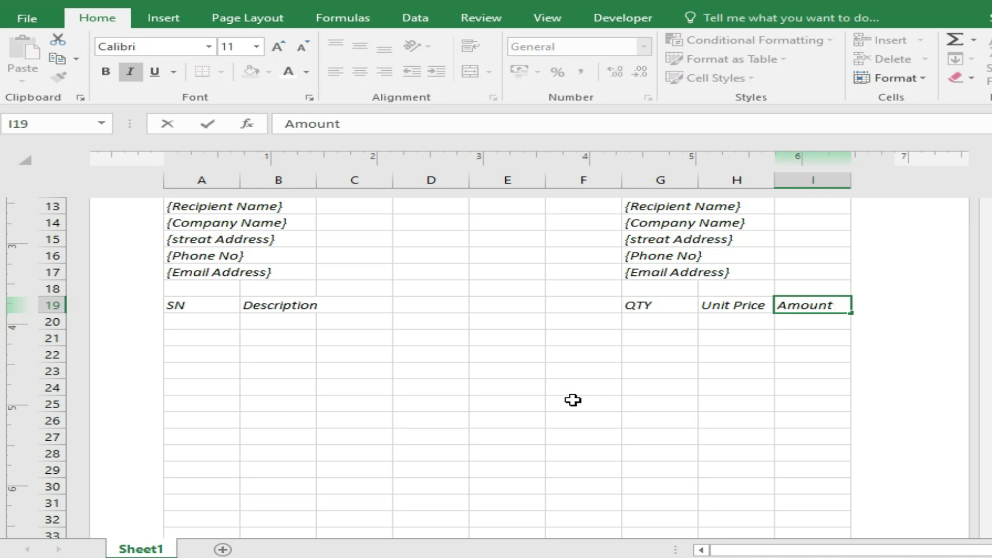
key(Return)
key(Up)
key(Home)
key(shift+Right)
key(shift+Right)
key(shift+Right)
key(shift+Right)
key(shift+Right)
key(shift+Right)
key(shift+Right)
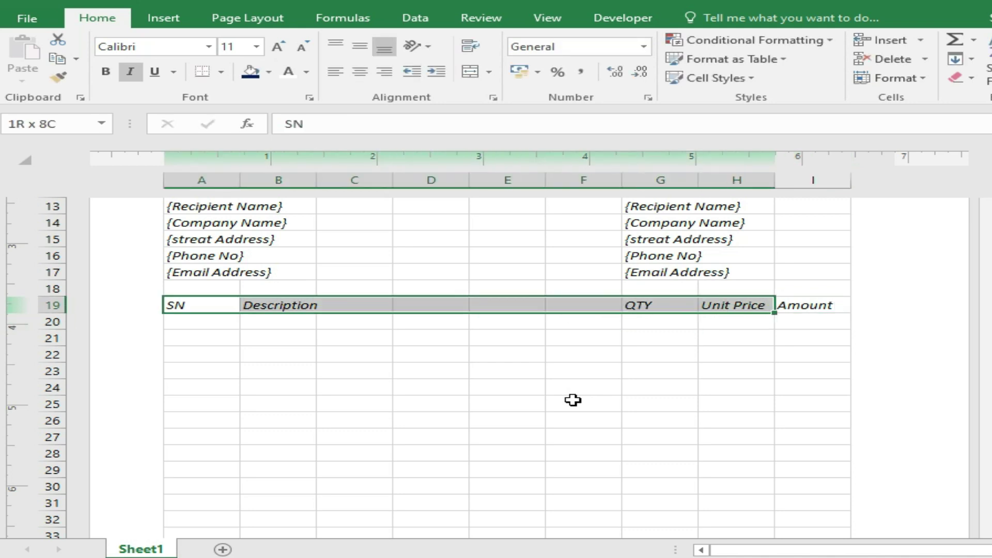
key(shift+Right)
Step: Convert A19:I32 into a table with row 19 as its header row
key(shift+Down)
key(shift+Down)
key(shift+Down)
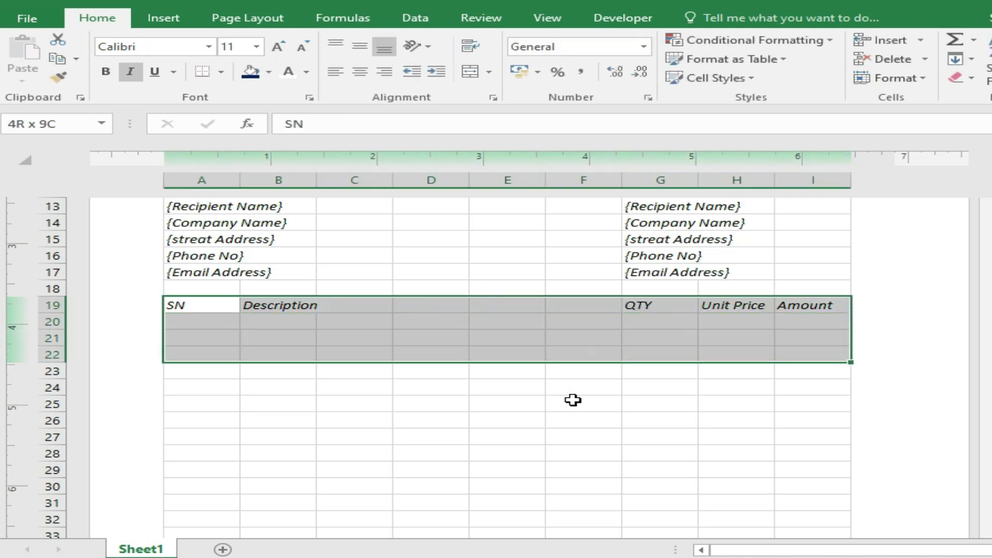
key(shift+Down)
key(shift+Down)
key(shift+Down)
key(shift+Down)
key(shift+Down)
key(shift+Down)
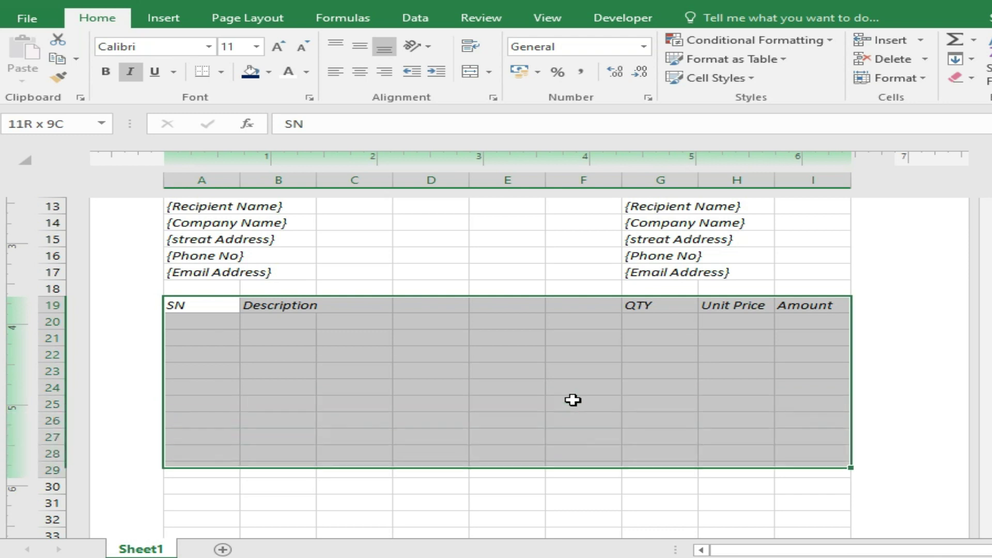
key(shift+Down)
key(shift+Down)
key(shift+Down)
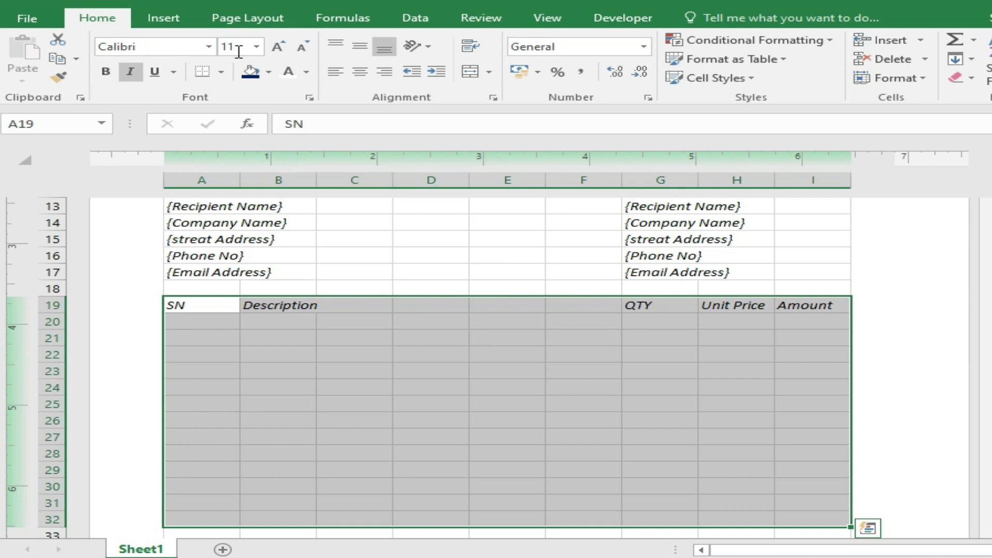
click(161, 20)
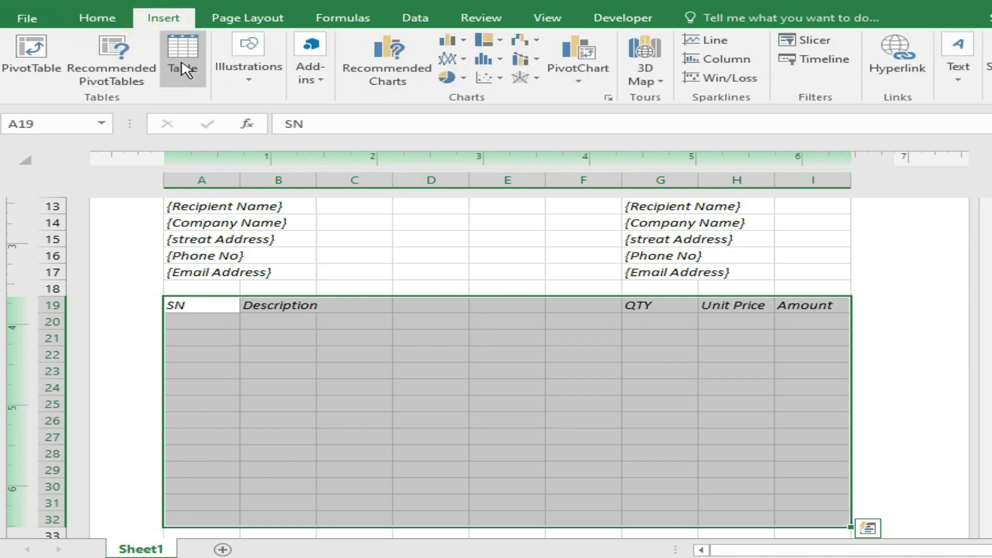
click(182, 58)
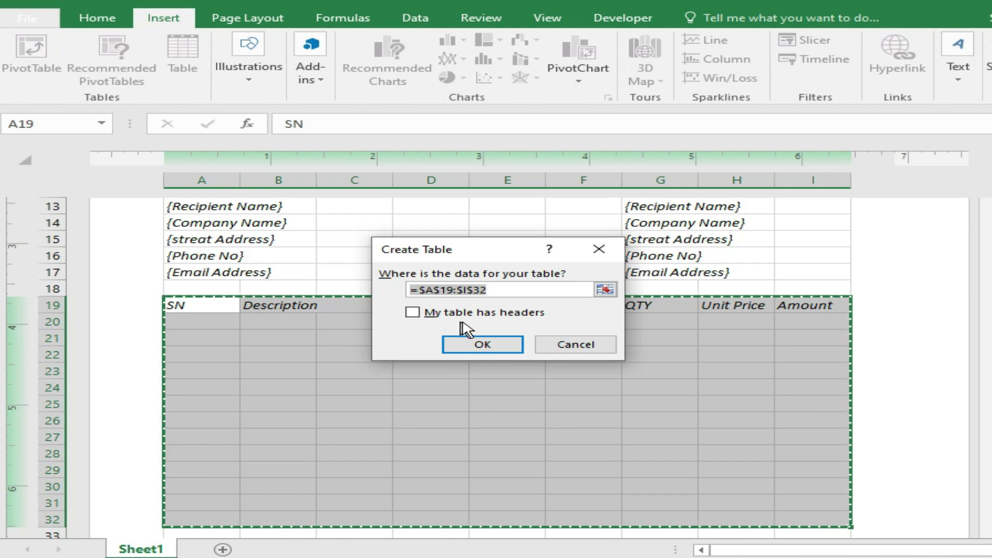
click(427, 313)
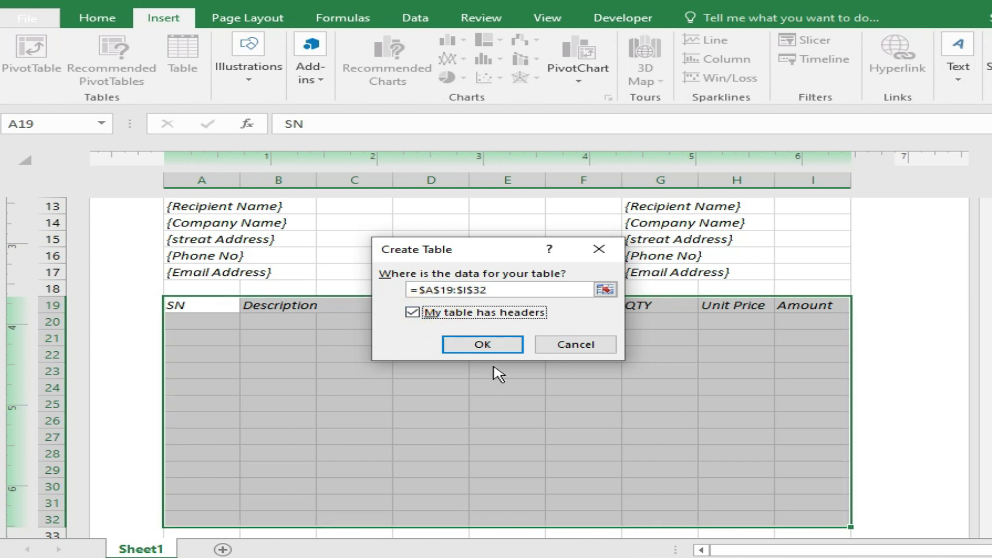
click(483, 345)
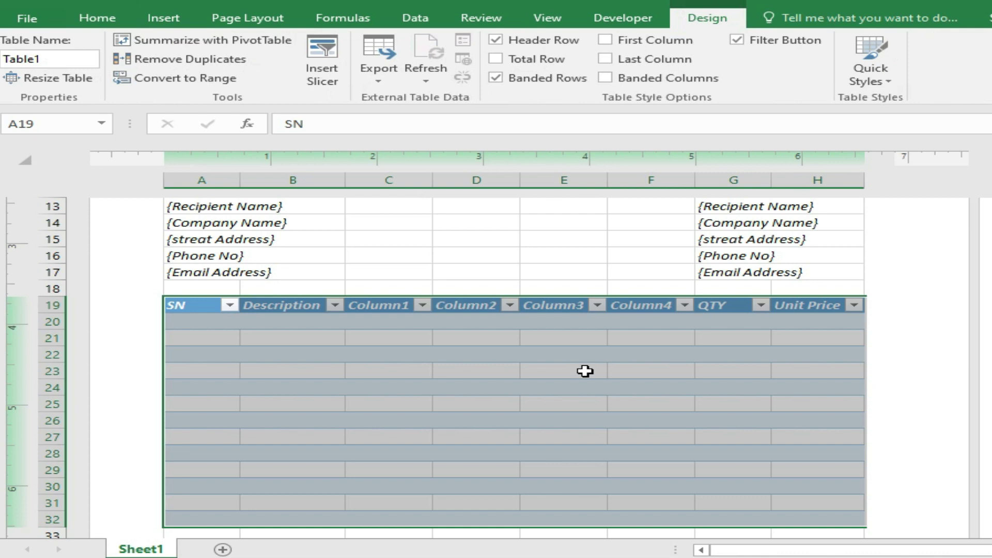
click(115, 23)
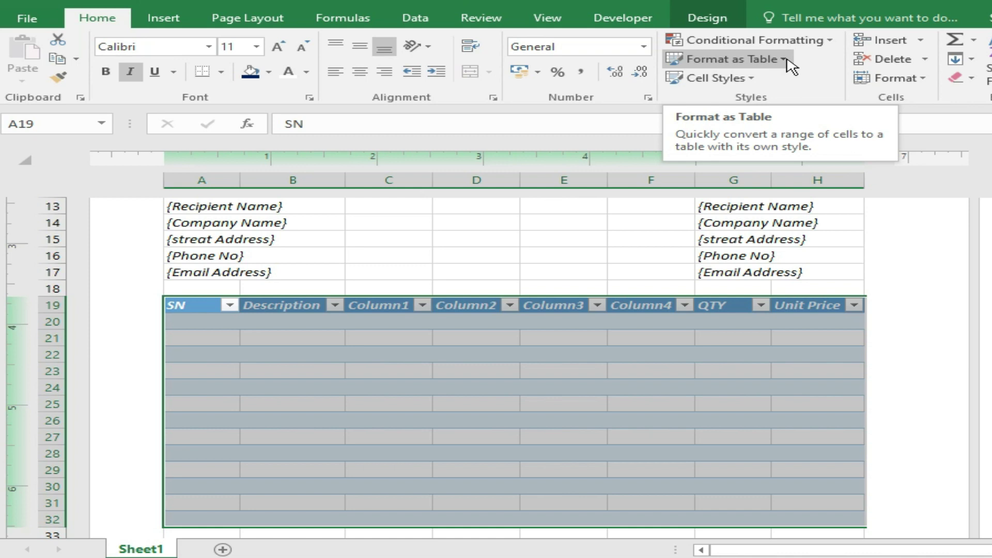
Step: Apply a grey Medium table style and narrow columns D and E so Amount fits
click(789, 64)
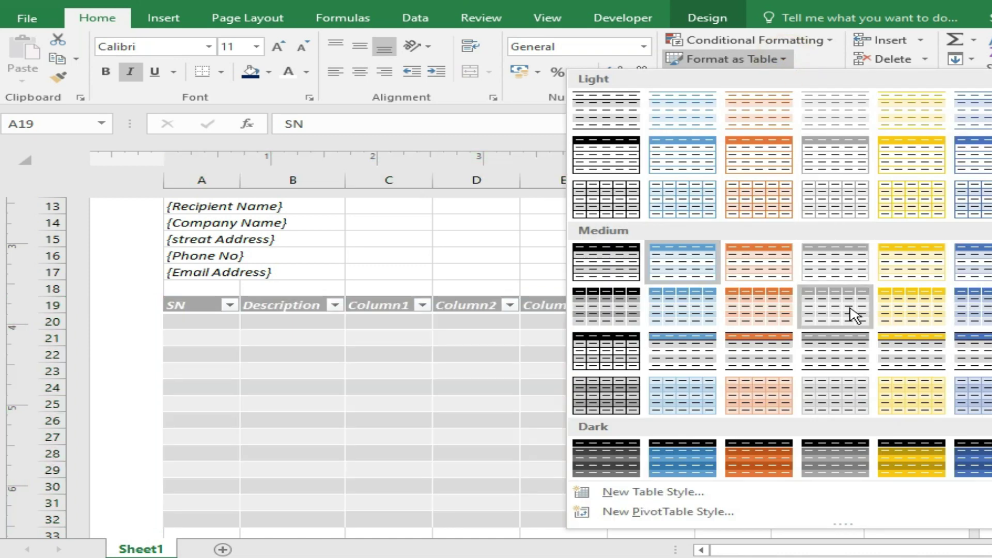
click(852, 313)
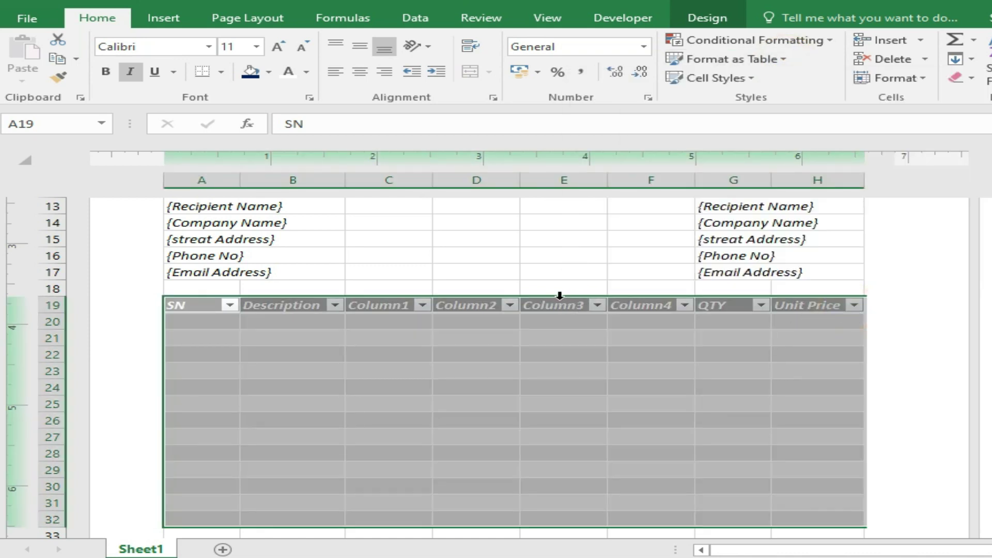
click(560, 304)
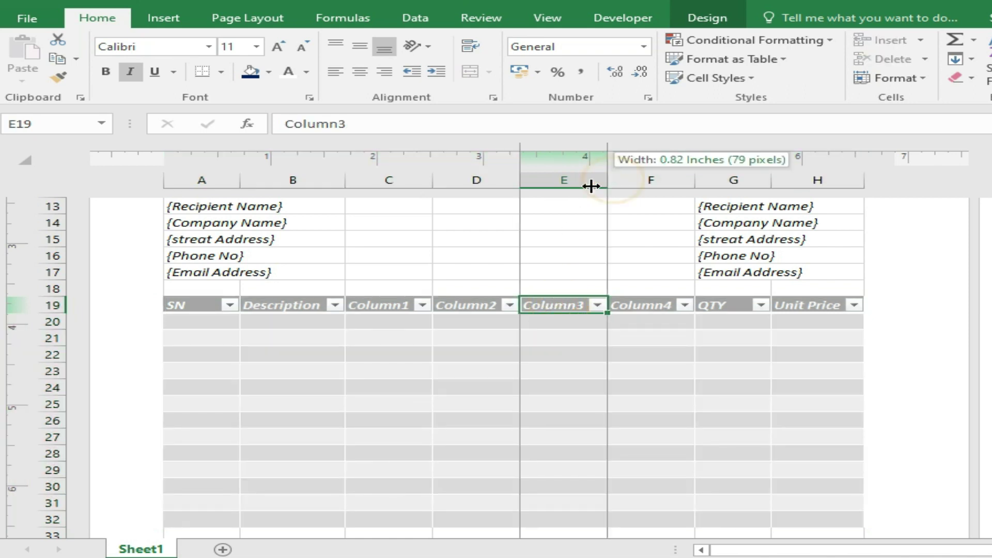
drag(614, 180, 580, 180)
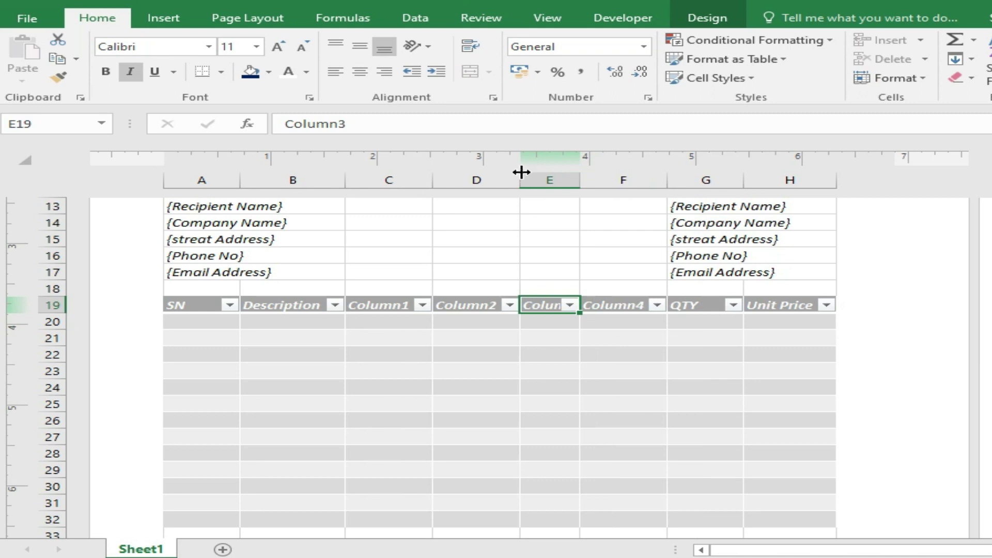
drag(521, 172, 491, 181)
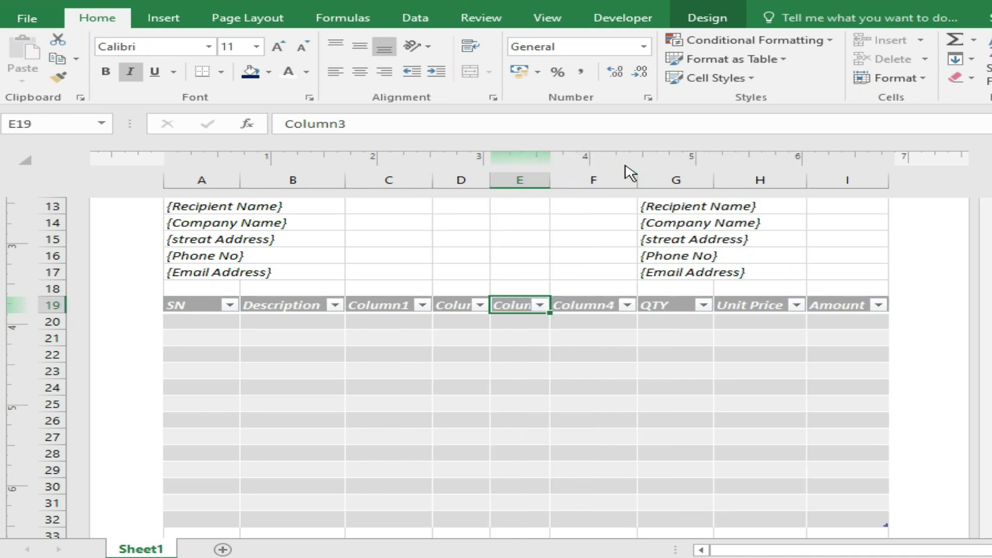
Step: Fill the header row A19:I19 with dark navy
click(760, 354)
click(195, 303)
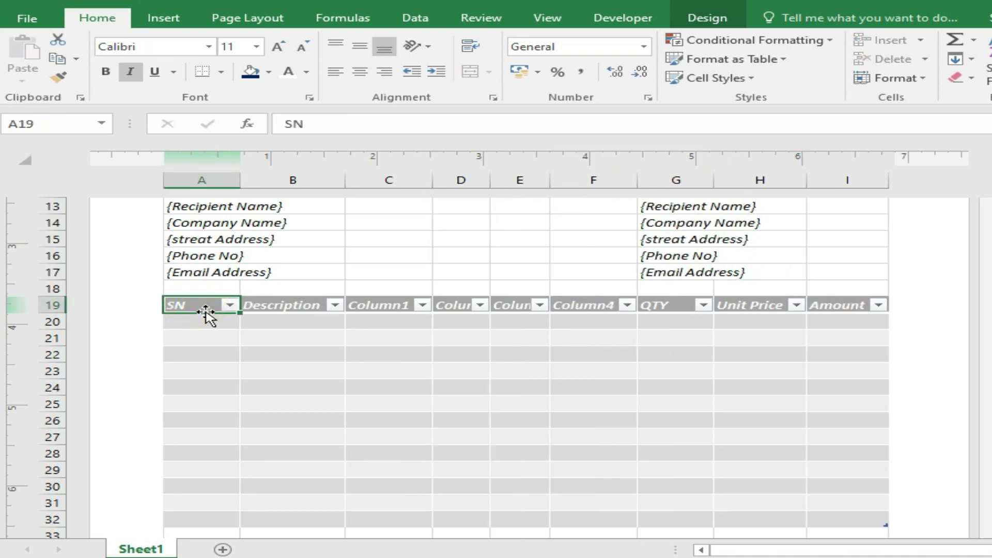
key(shift+Right)
key(shift+Right)
key(shift+Right)
key(shift+Right)
key(shift+Right)
key(shift+Right)
key(shift+Right)
key(shift+Right)
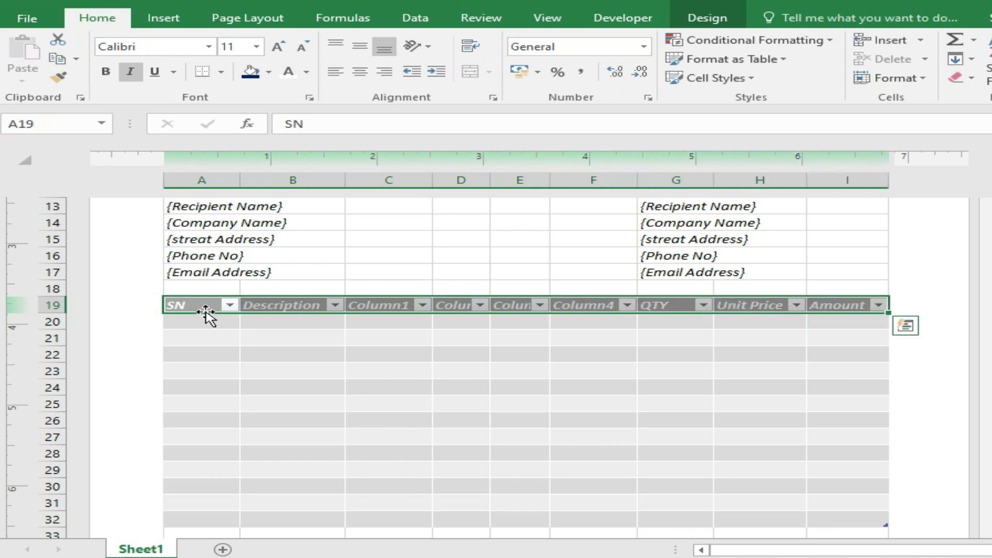
click(250, 70)
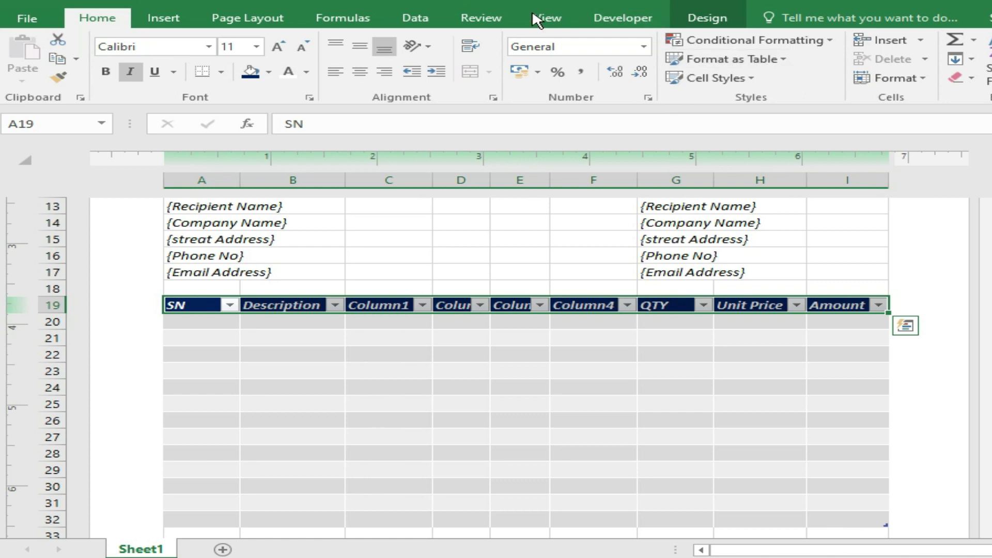
Step: Turn off the header filter arrows and convert the item table back to a normal range
click(418, 16)
click(526, 60)
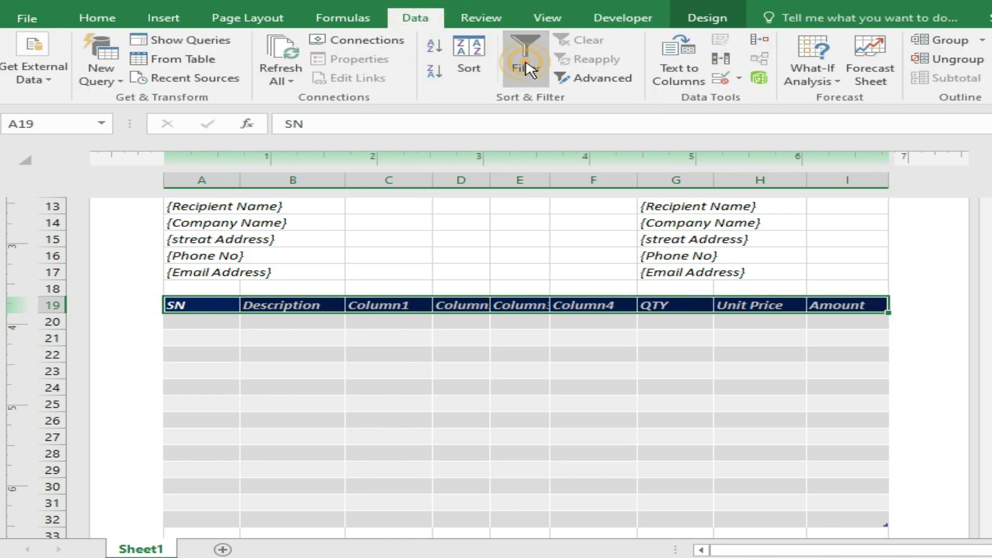
click(438, 340)
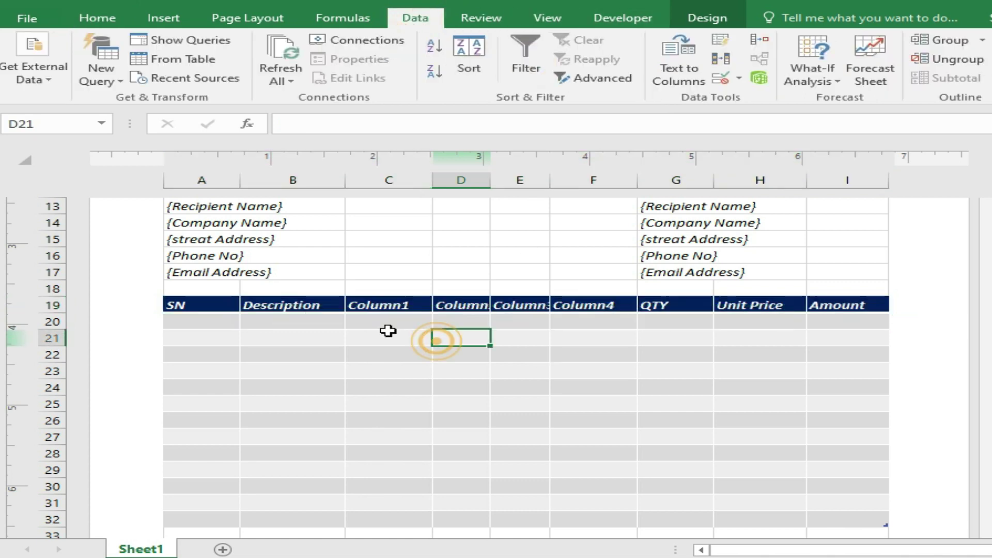
click(313, 307)
key(shift+Right)
key(shift+Right)
key(shift+Right)
key(shift+Right)
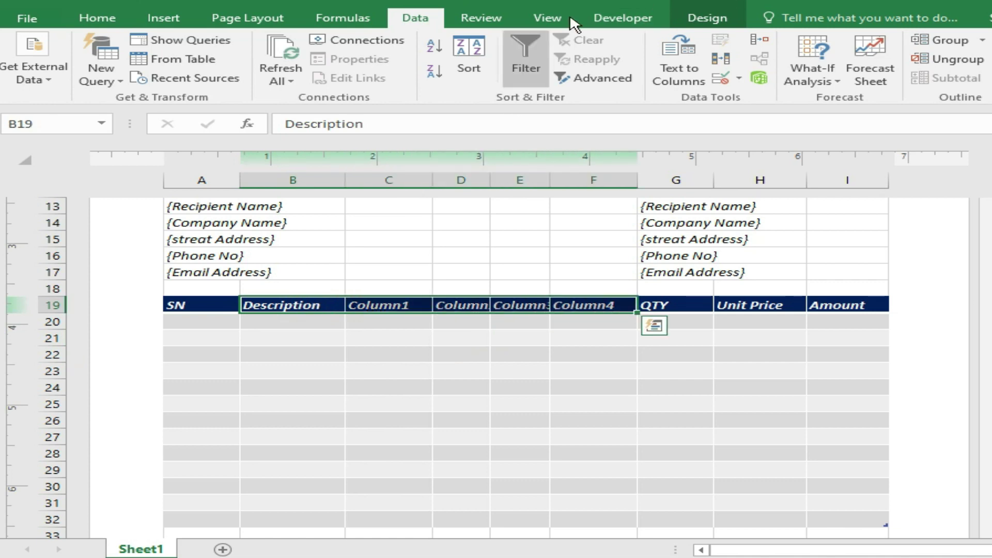
click(687, 18)
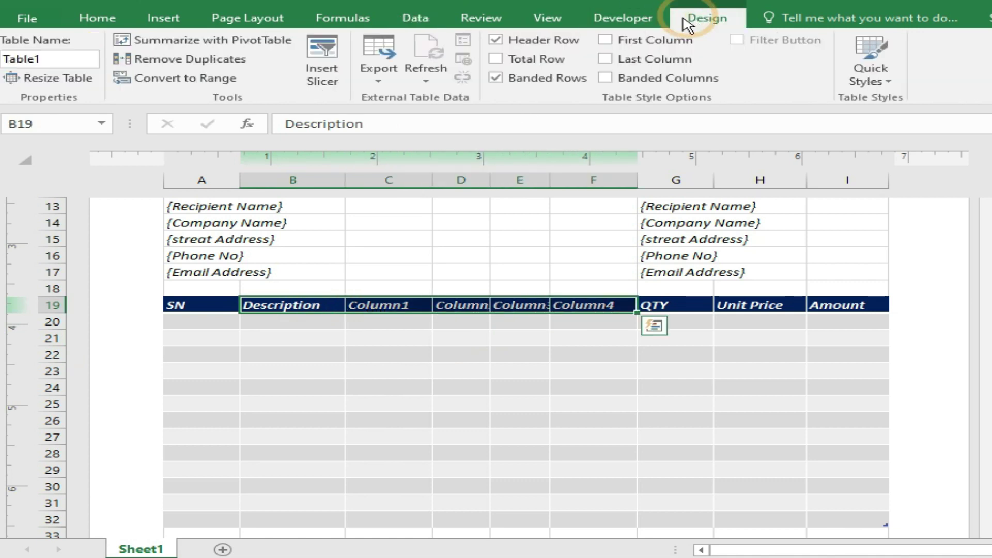
click(166, 78)
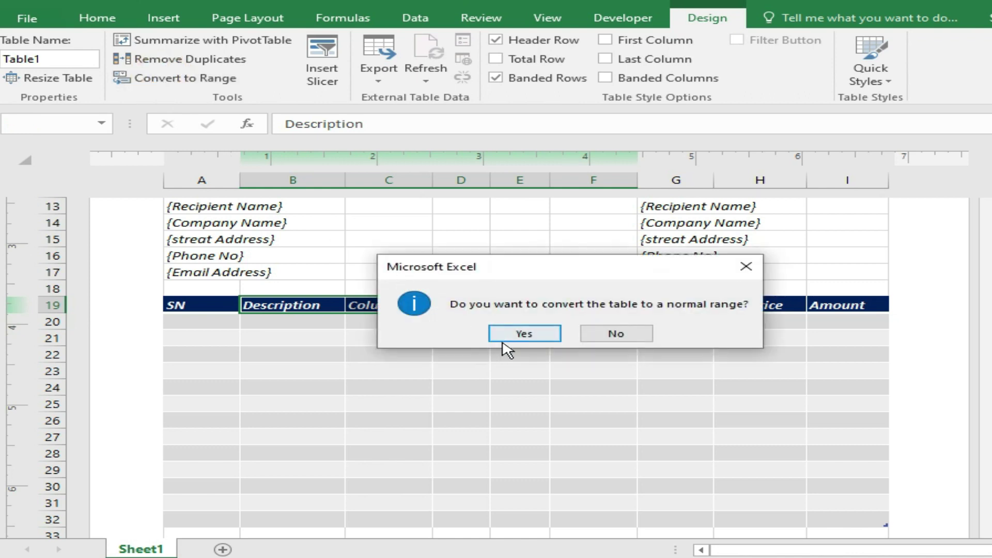
click(517, 334)
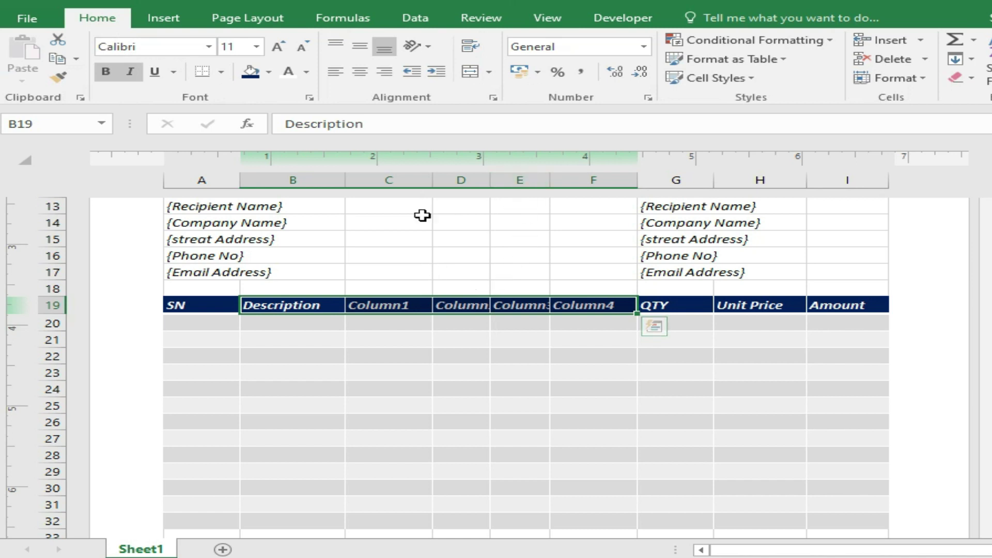
Step: Merge B19:F19 into one Description heading, keeping only the Description text
click(489, 75)
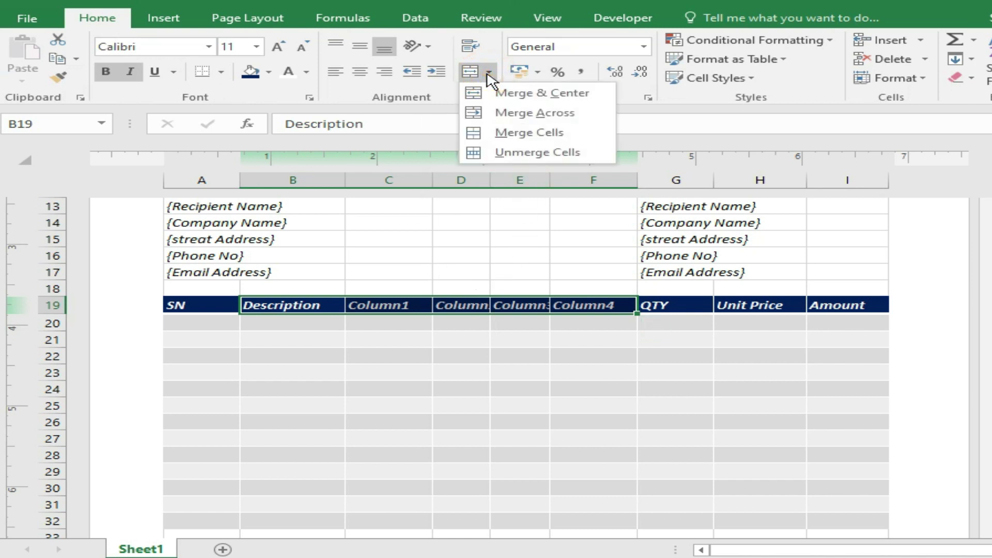
click(521, 98)
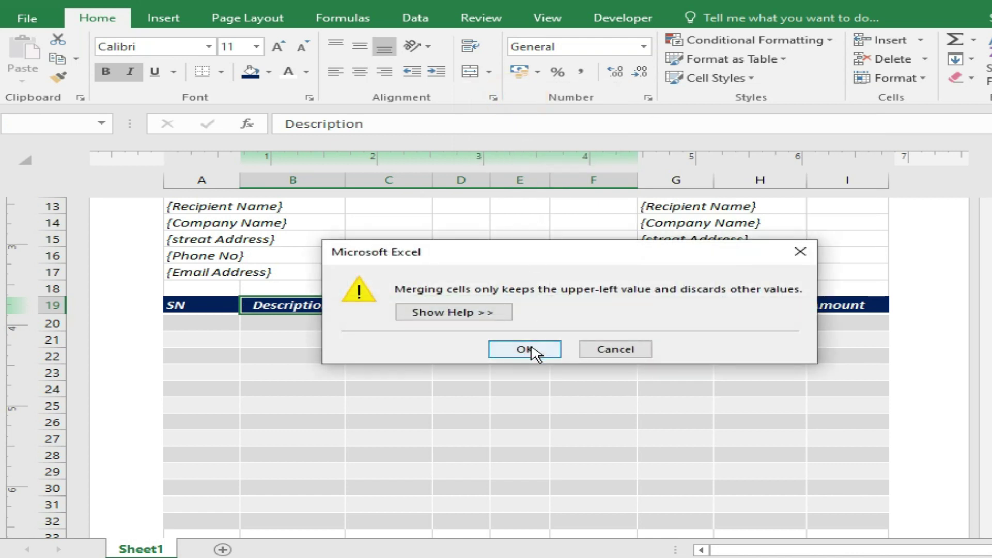
click(532, 353)
click(465, 356)
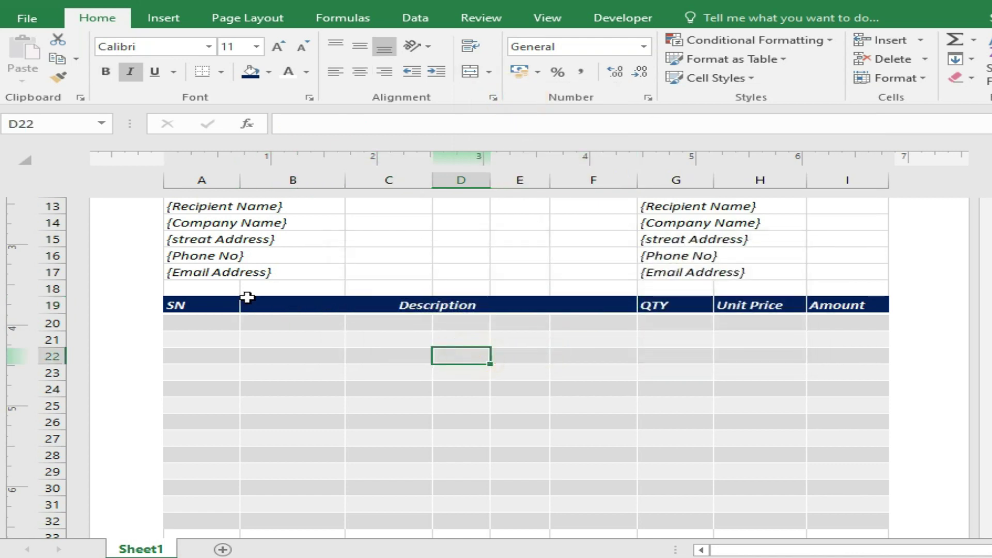
Step: Apply All Borders to every cell of the item grid A19:I32
click(199, 306)
key(shift+Right)
key(shift+Right)
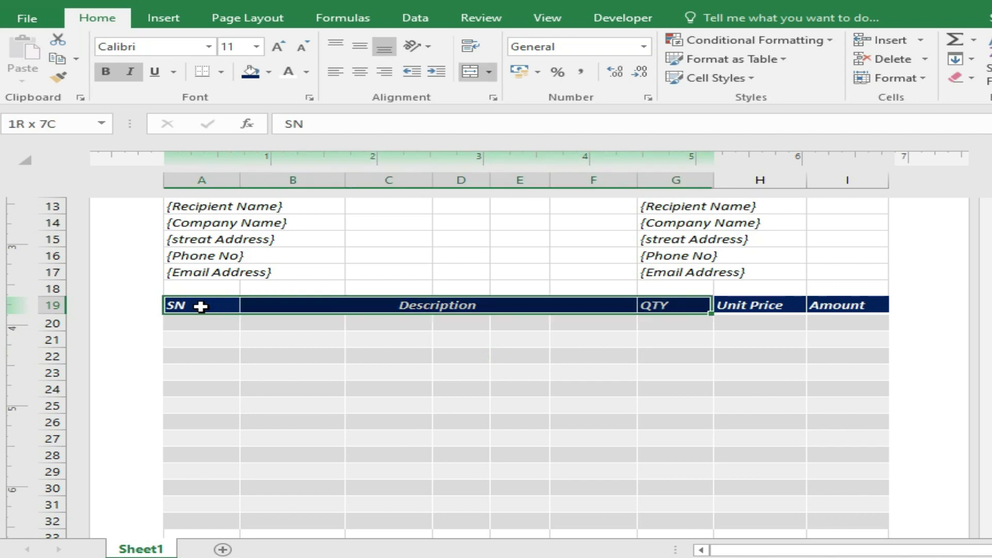
key(shift+Right)
key(shift+Right)
key(shift+Down)
key(shift+Down)
key(shift+Down)
key(shift+Down)
key(shift+Down)
key(shift+Down)
key(shift+Up)
key(shift+Up)
key(shift+Up)
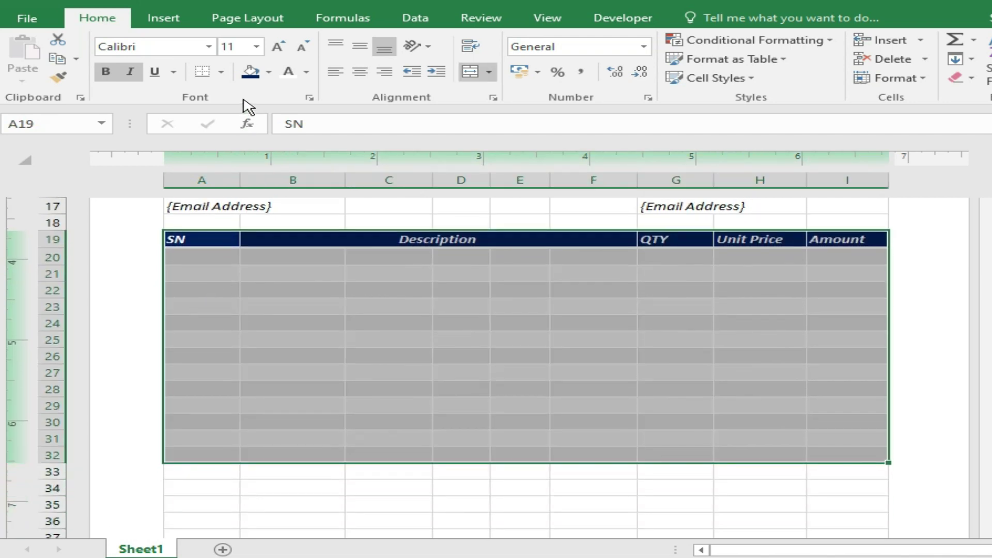
click(221, 74)
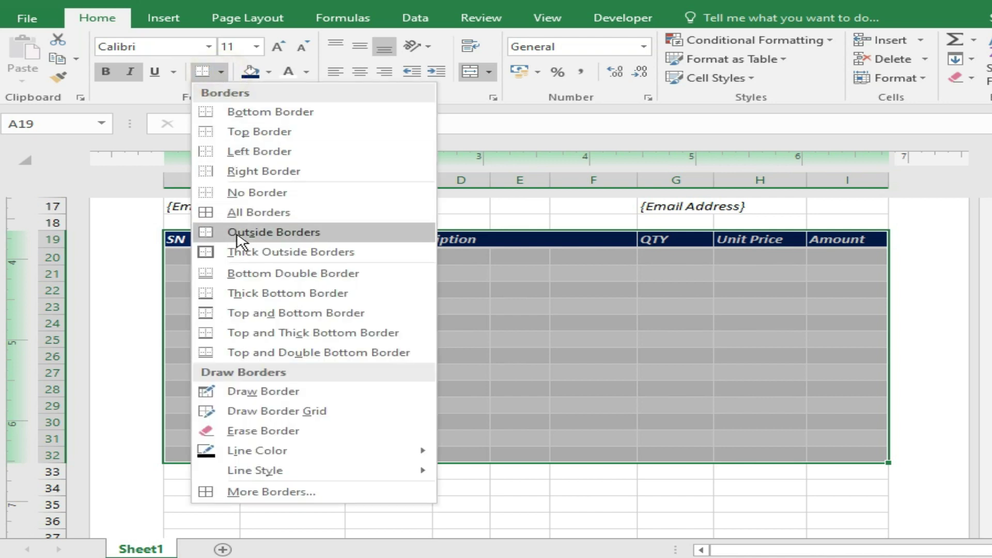
click(238, 214)
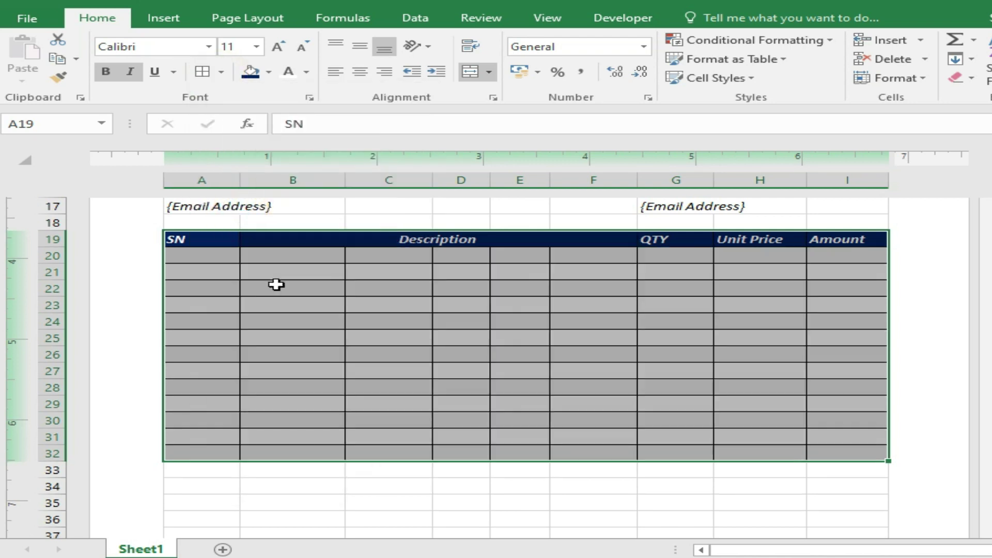
click(320, 302)
click(315, 264)
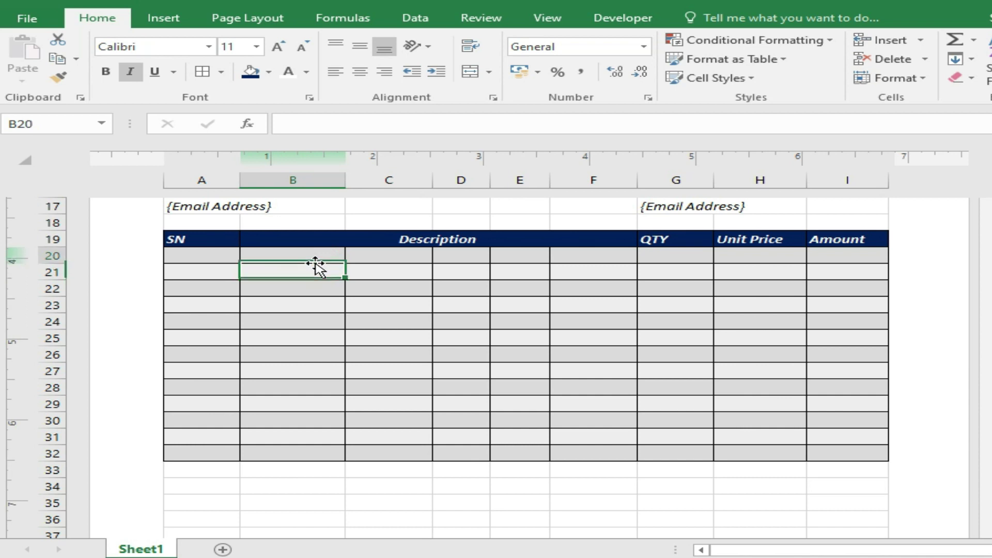
Step: Merge Across B20:F32 so each item row gets one wide Description cell
drag(315, 258, 375, 256)
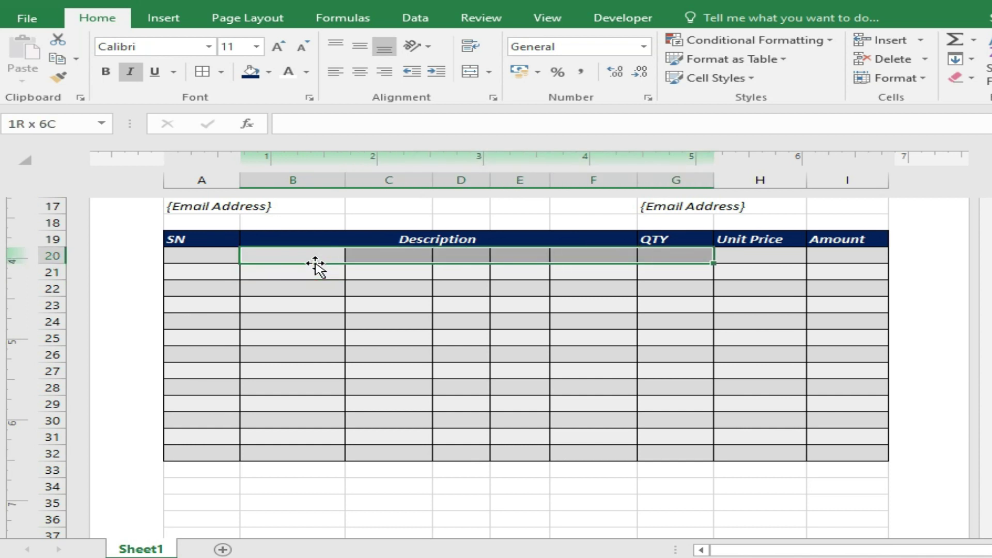
drag(315, 263, 593, 287)
drag(315, 263, 593, 453)
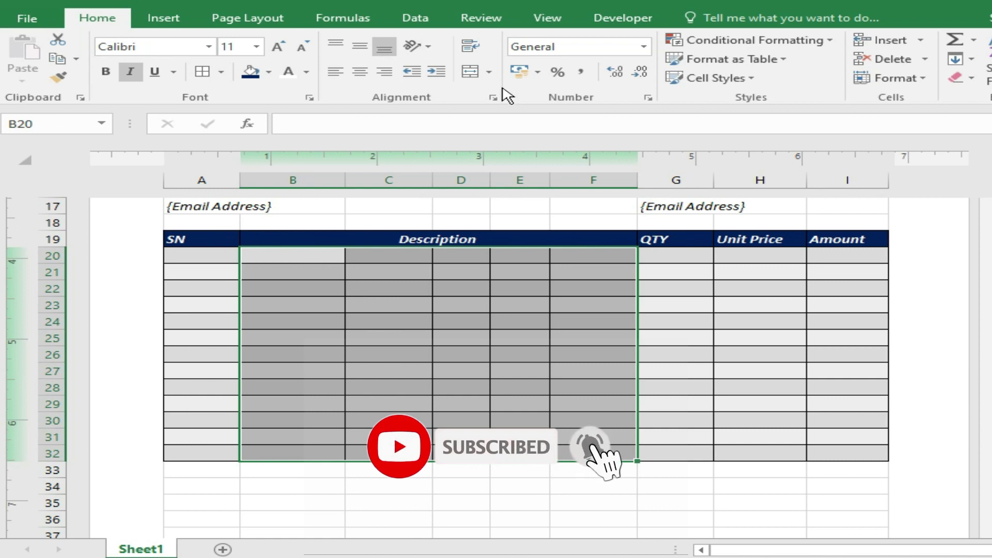
click(488, 72)
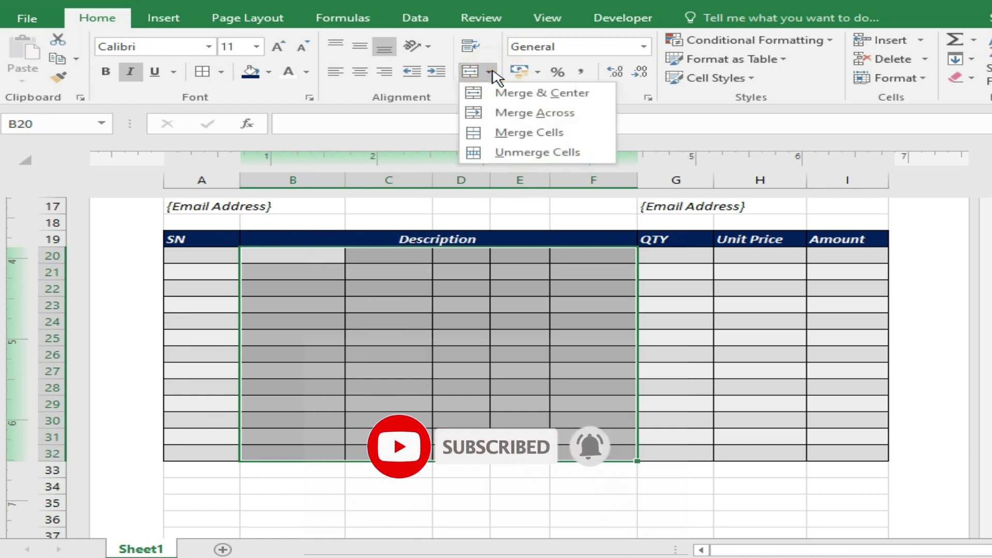
click(507, 118)
click(504, 287)
scroll(567, 304, down, 2)
click(694, 366)
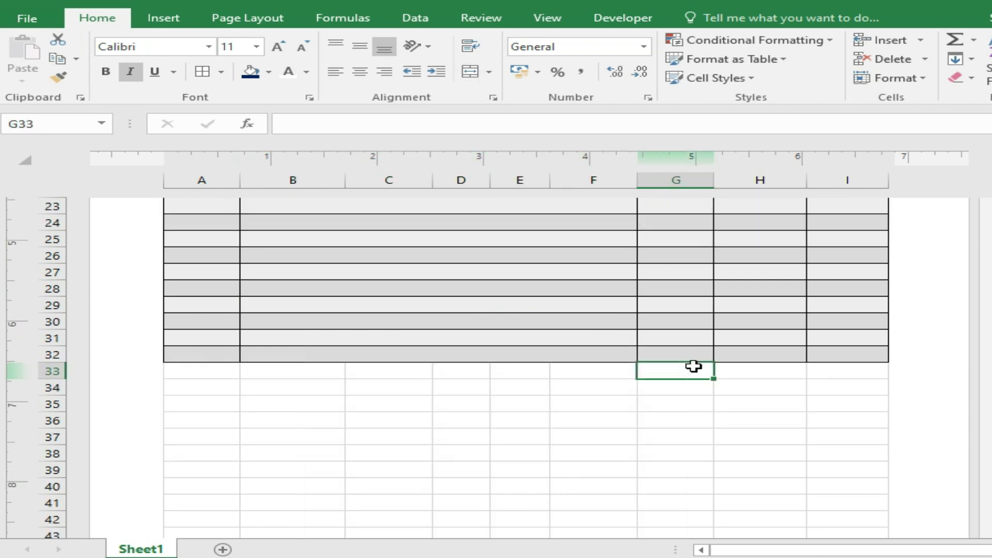
Step: Copy H31's bordered, grey-banded formatting onto G33:I36, then select G33:H36
click(763, 337)
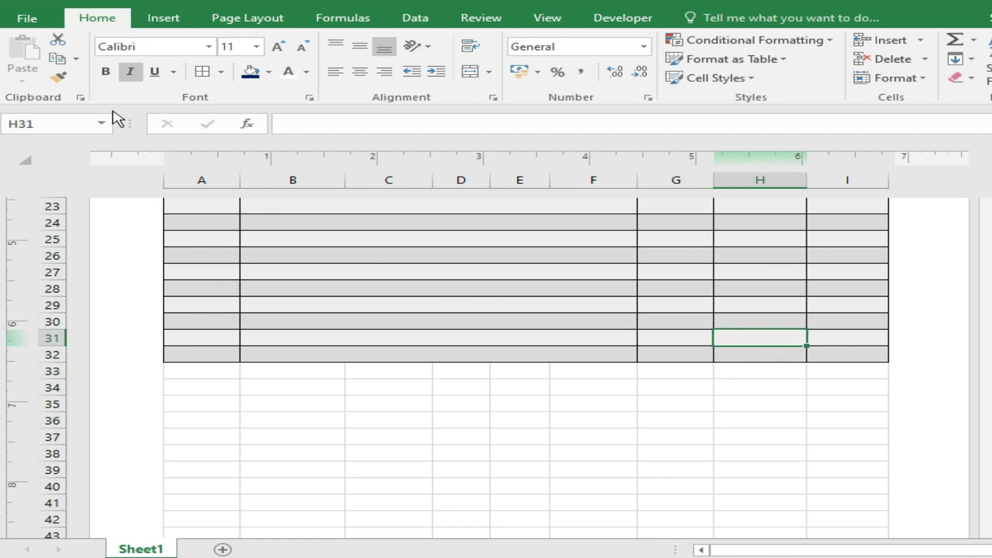
click(59, 77)
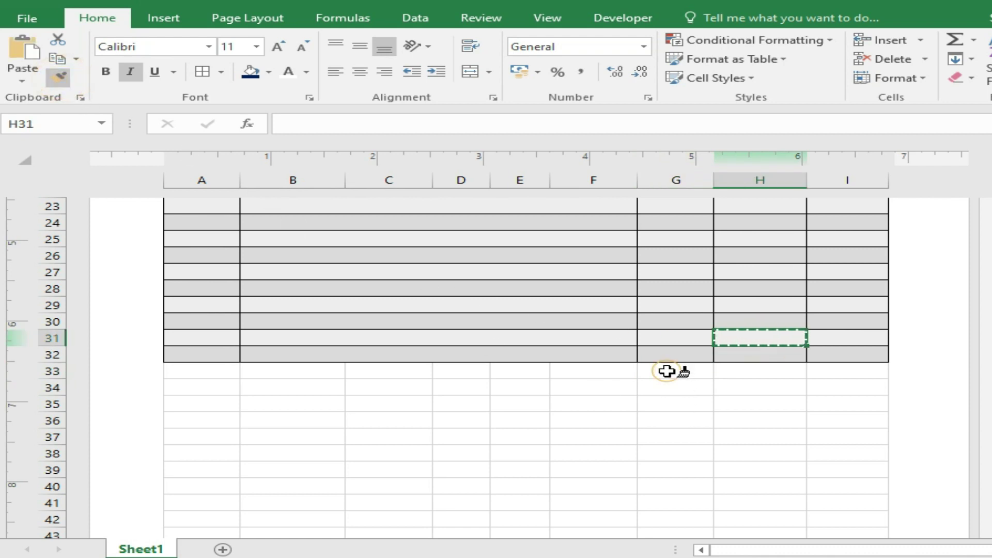
drag(667, 371, 834, 424)
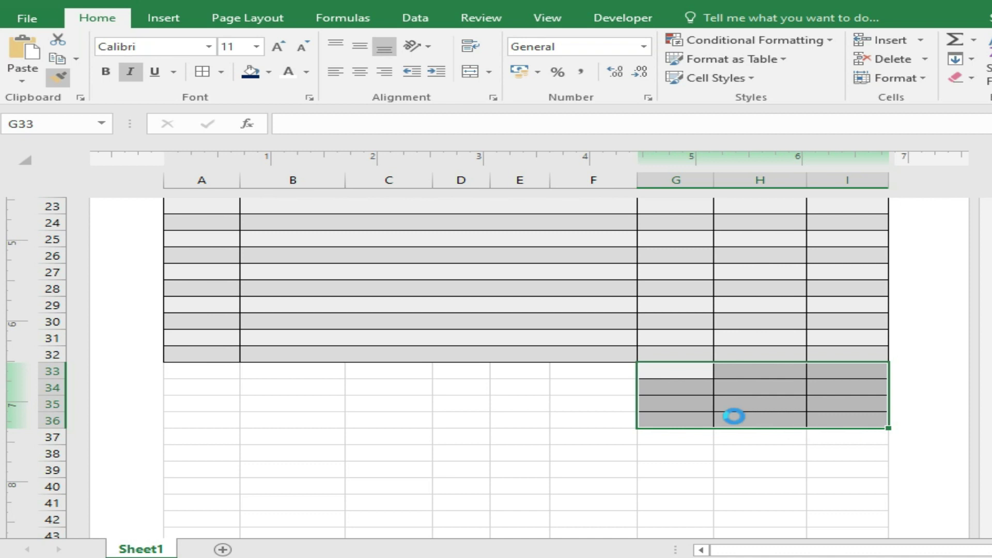
drag(670, 375, 747, 421)
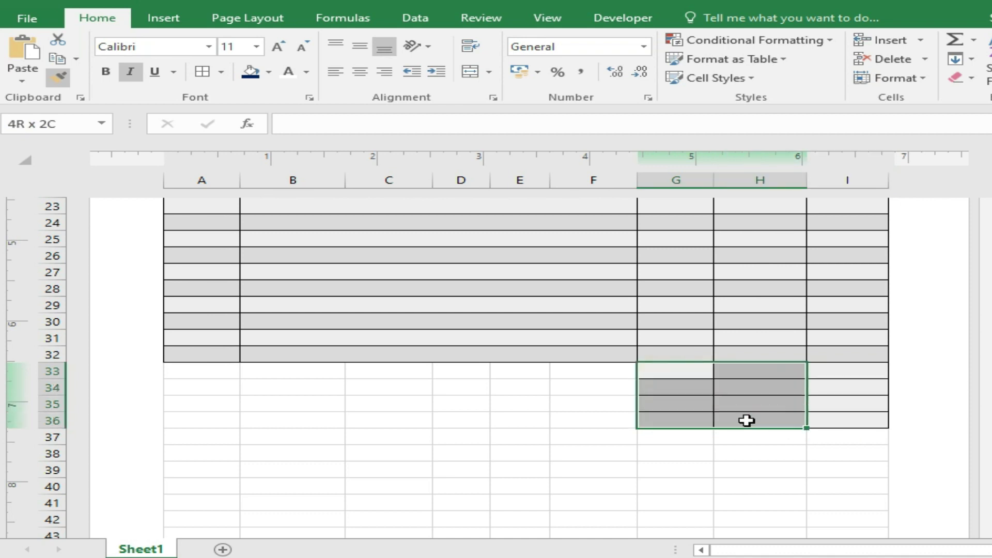
Step: Merge columns G and H across each row of G33:H36
click(489, 73)
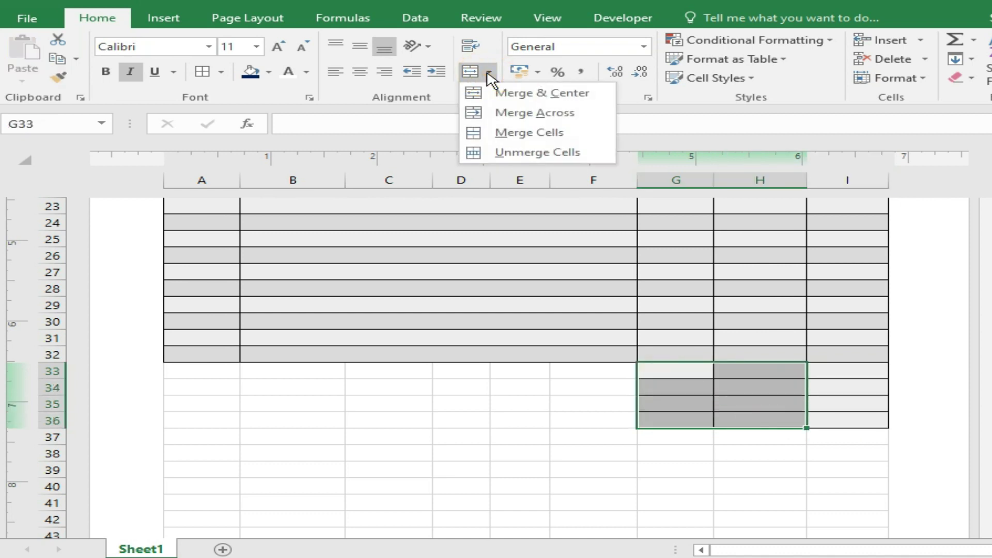
click(525, 114)
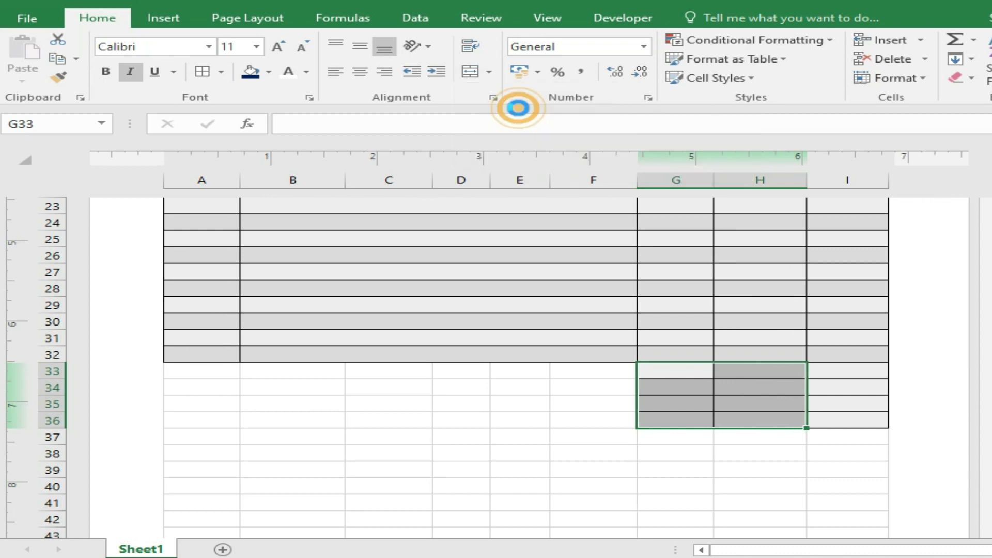
click(687, 370)
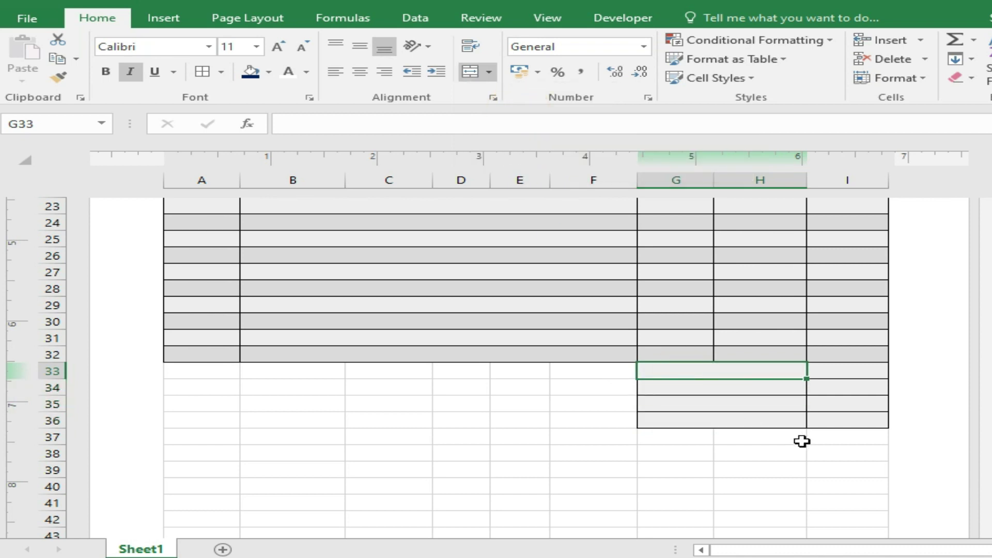
Step: Enter the labels Subtotal, Discount, VAT and Grand Total in G33:G36
text(Subtotal)
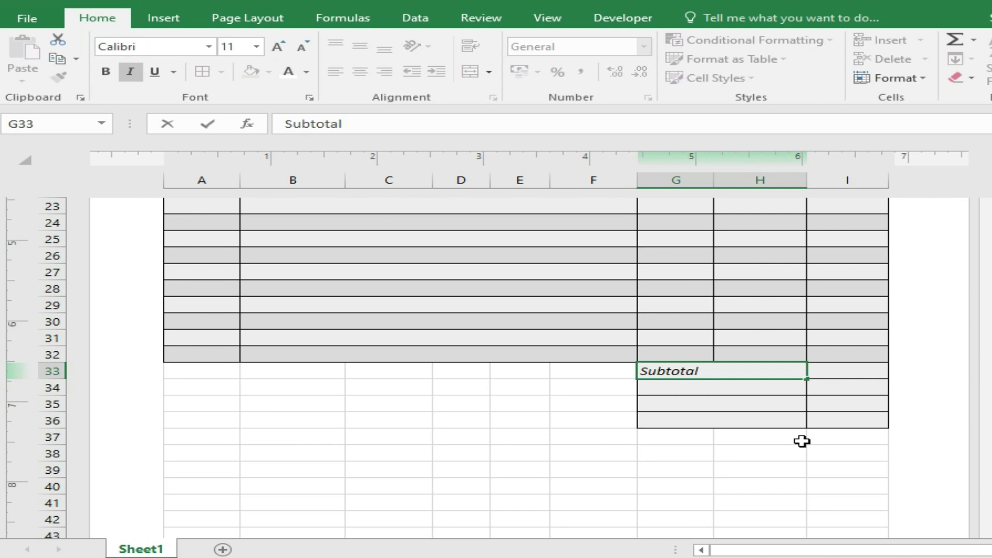
key(Return)
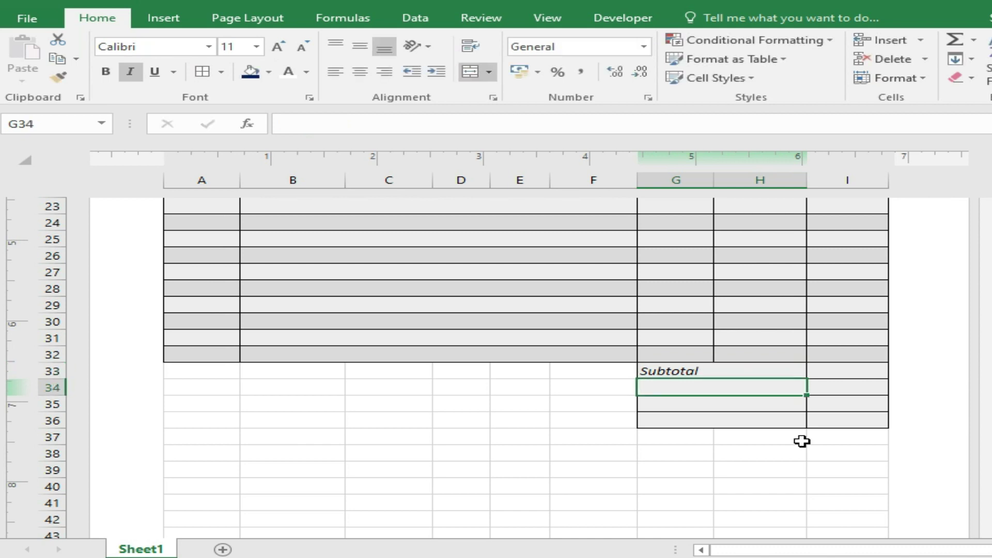
text(Discount)
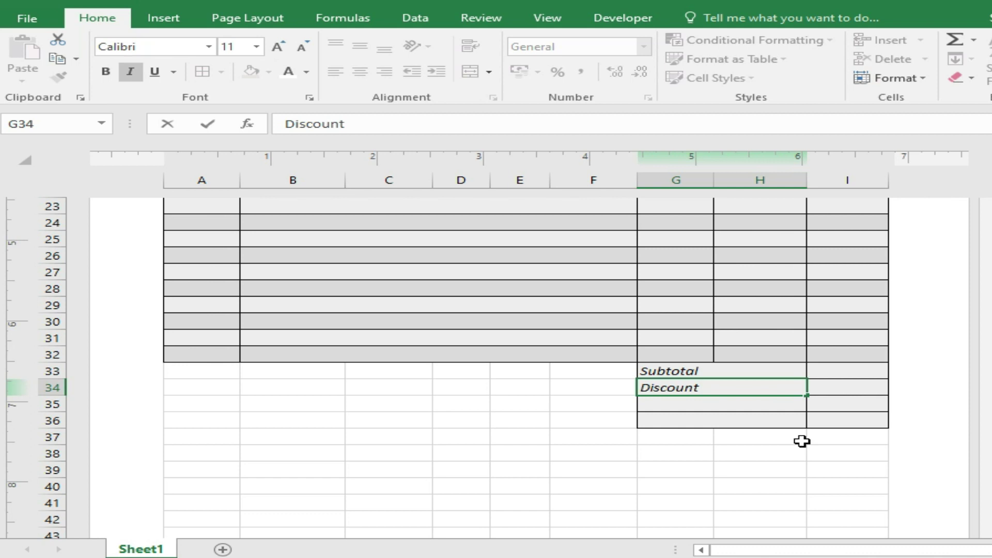
key(Return)
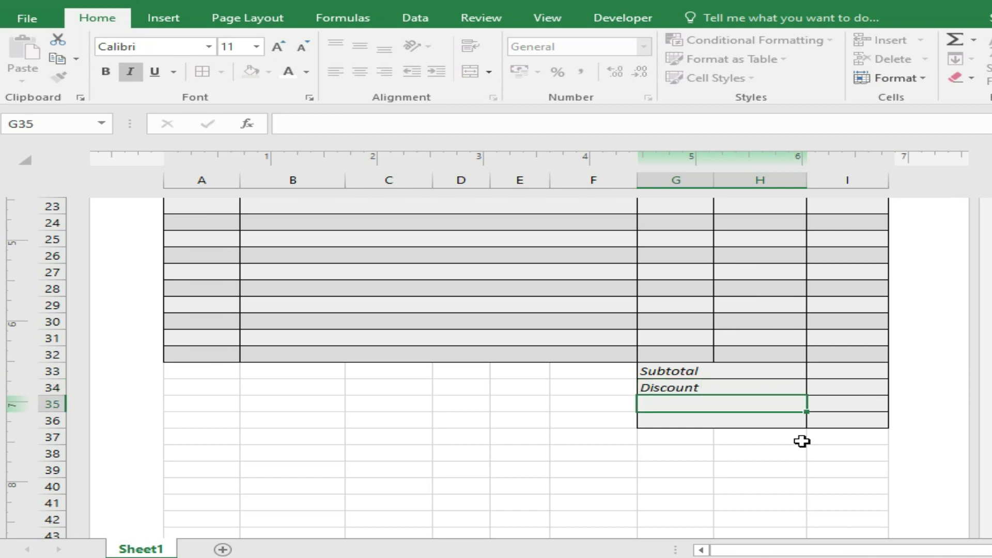
text(VAT)
key(Return)
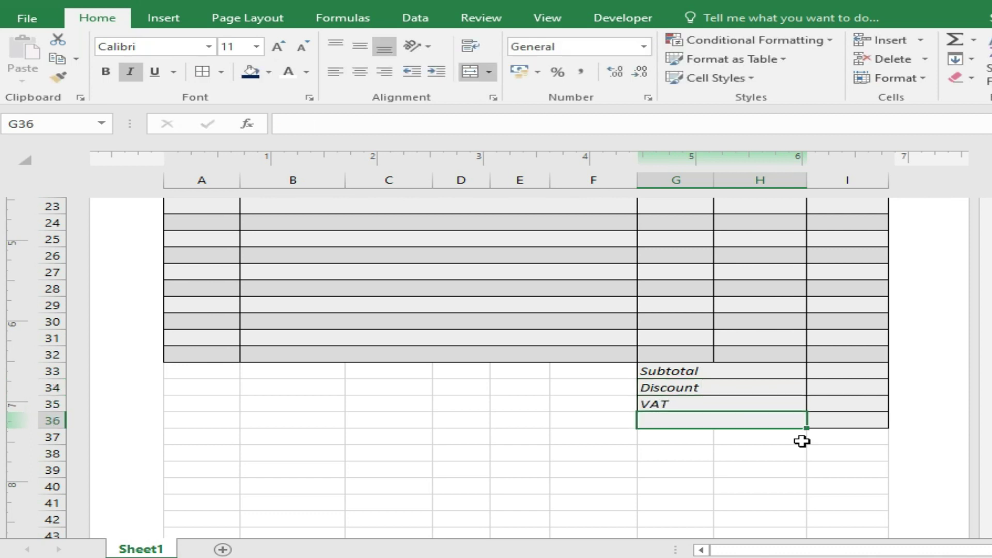
text(Grand Tot)
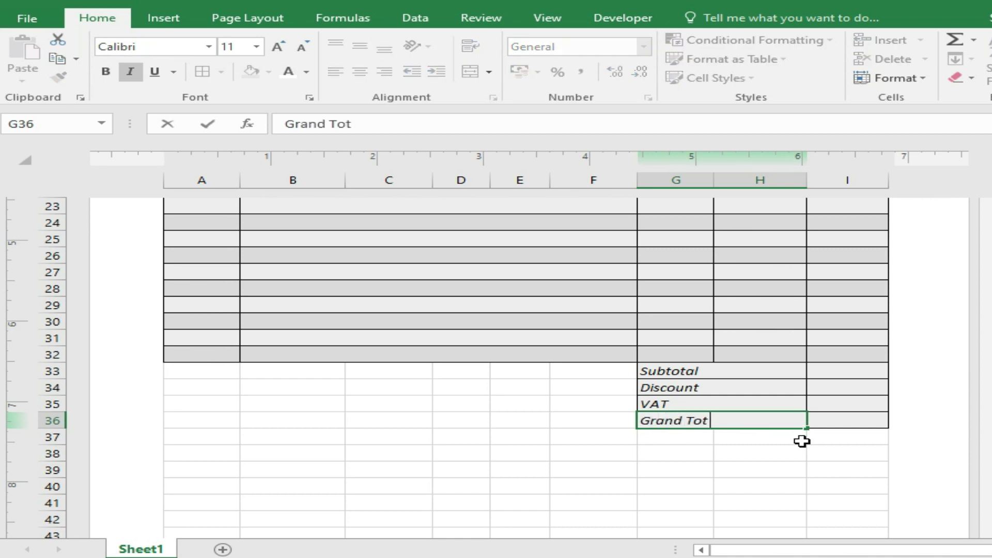
key(Return)
Step: Make the summary block G33:I36 bold
key(Up)
key(Up)
key(Up)
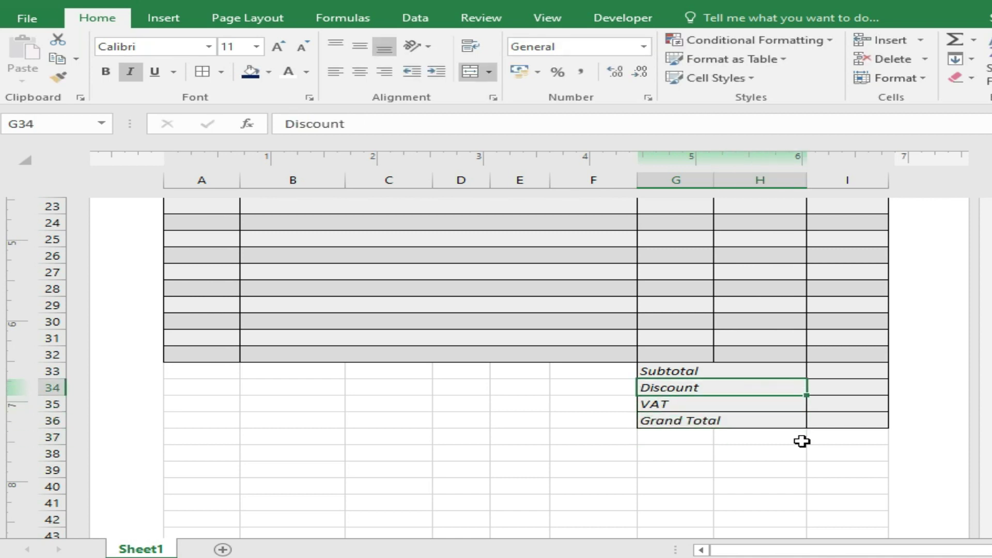
key(Up)
key(shift+Down)
key(shift+Down)
key(shift+Down)
key(shift+Right)
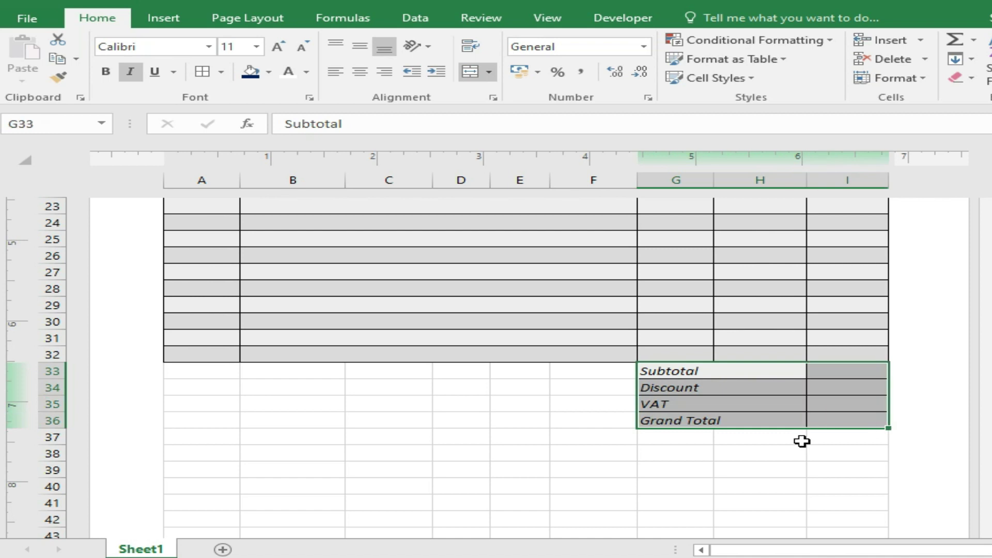
click(106, 73)
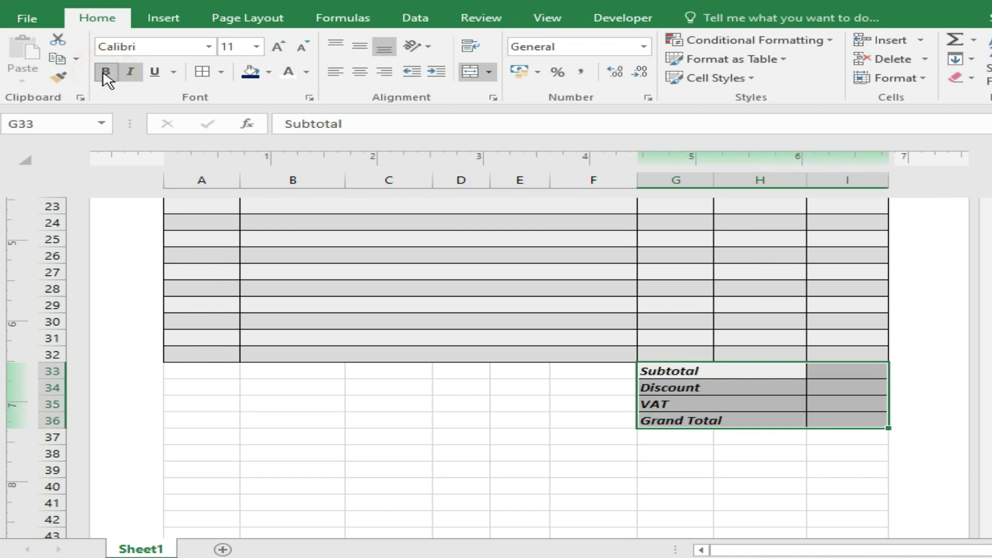
click(394, 420)
Step: Merge A33:F36 into a single cell
click(178, 373)
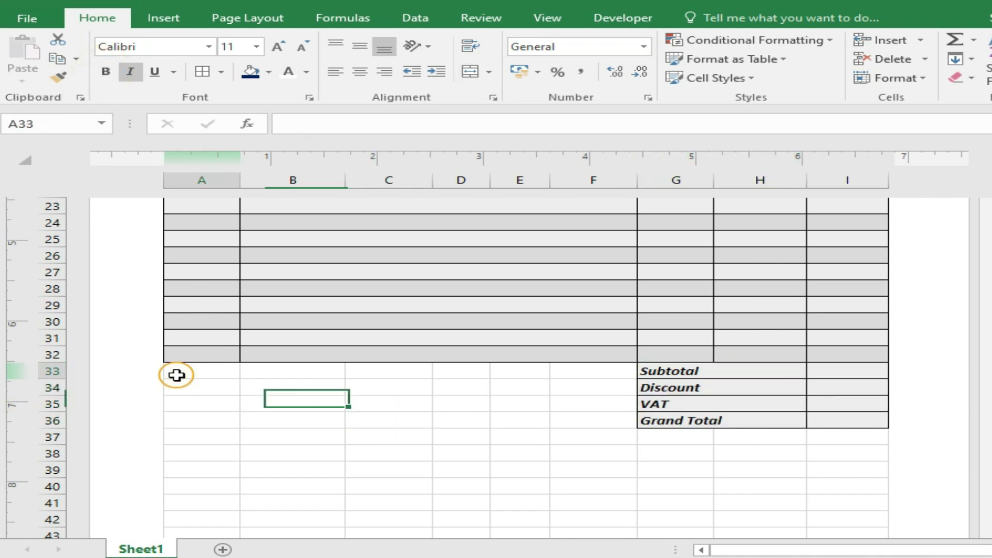
key(shift+Down)
key(shift+Down)
key(shift+Down)
key(shift+Right)
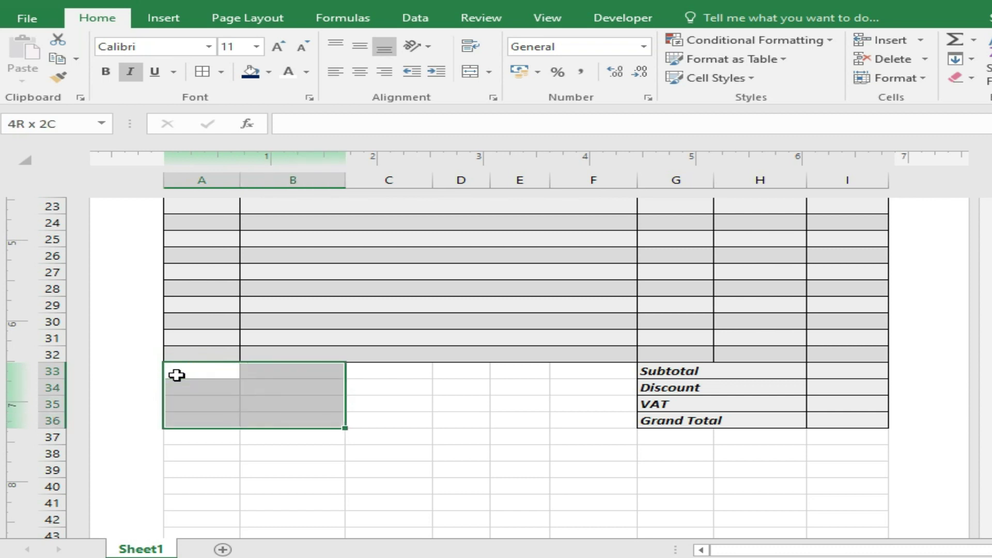
key(shift+Right)
key(shift+Right)
key(shift+Right)
key(shift+Right)
key(shift+Right)
key(shift+Right)
key(shift+Left)
key(shift+Left)
key(shift+Left)
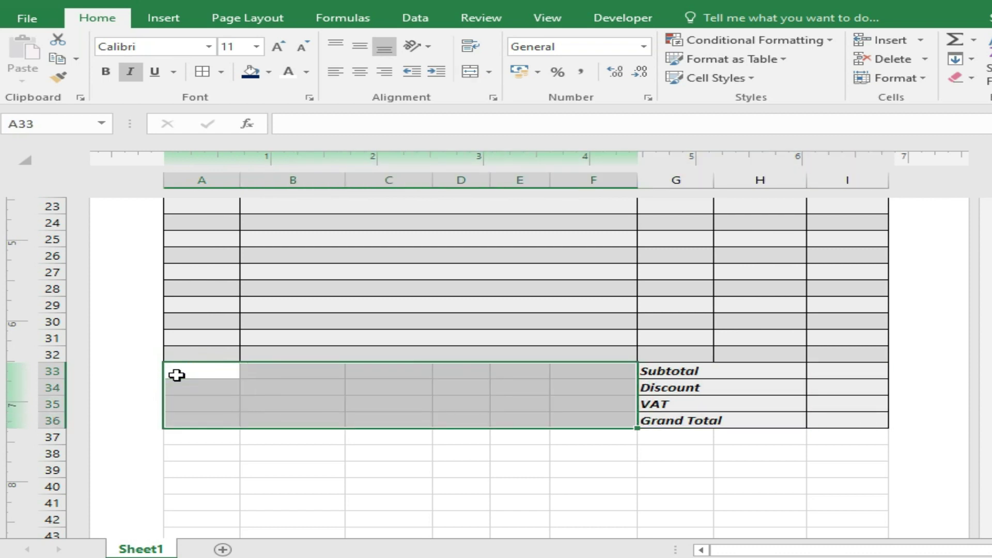
click(489, 72)
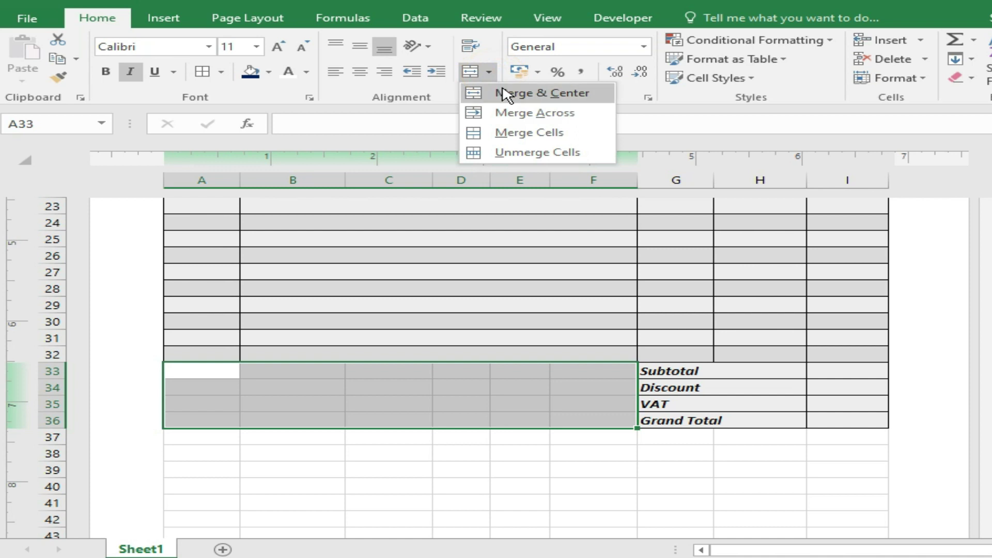
click(503, 91)
Step: Type the message "Thank You For Your busines....!" into the merged cell
click(361, 387)
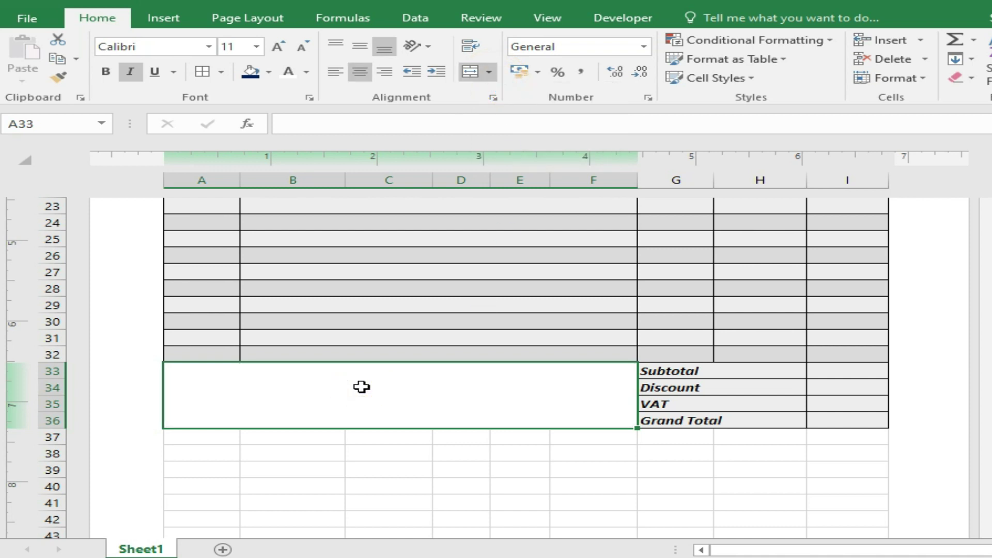
text(Thank You For Your busine)
text(....!)
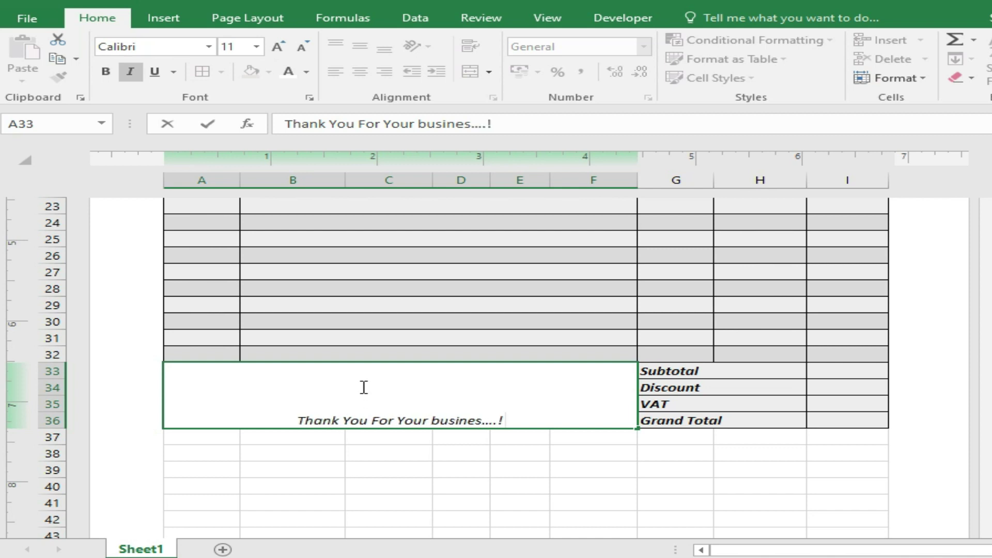
key(Return)
Step: Format the message middle-aligned, bold, size 14 with orange font colour
click(362, 384)
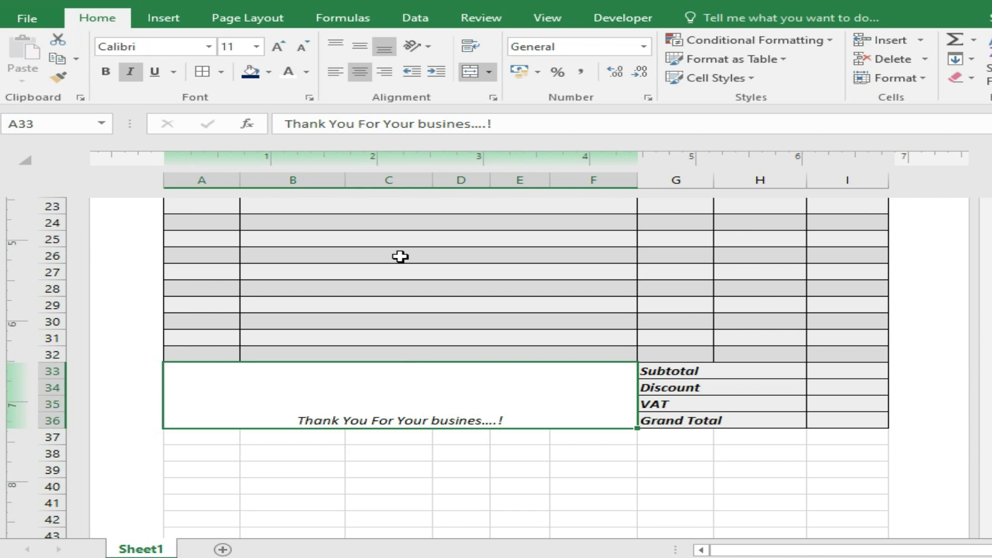
click(359, 46)
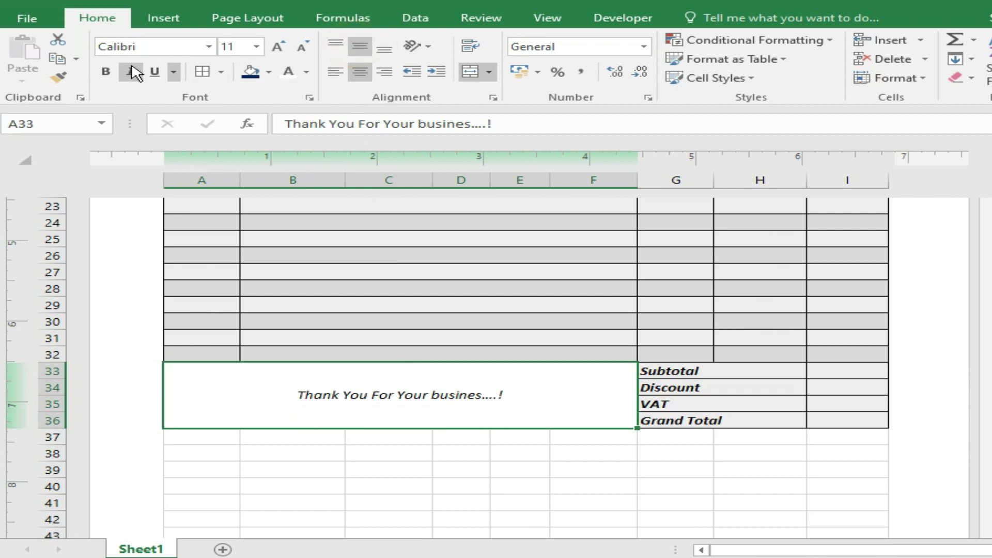
click(106, 71)
click(255, 47)
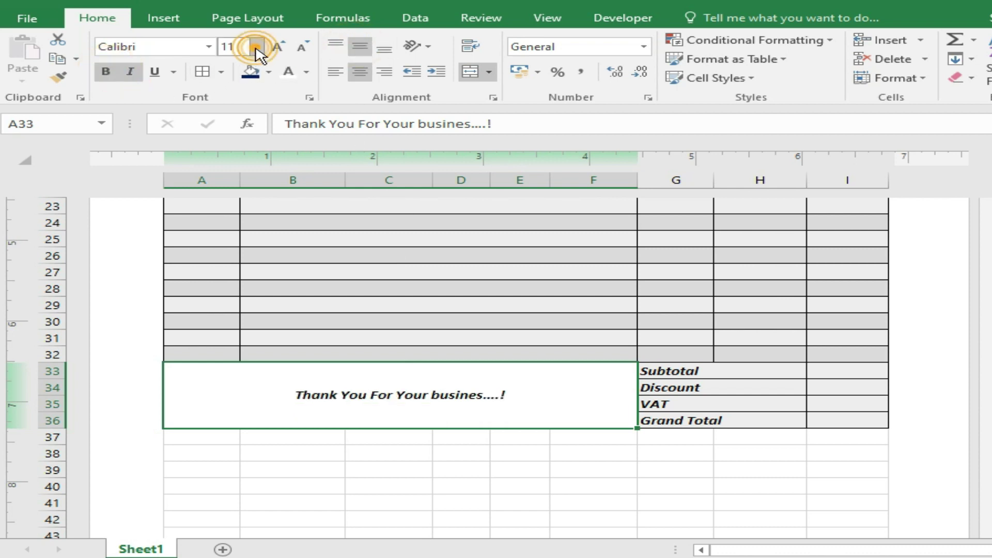
click(239, 143)
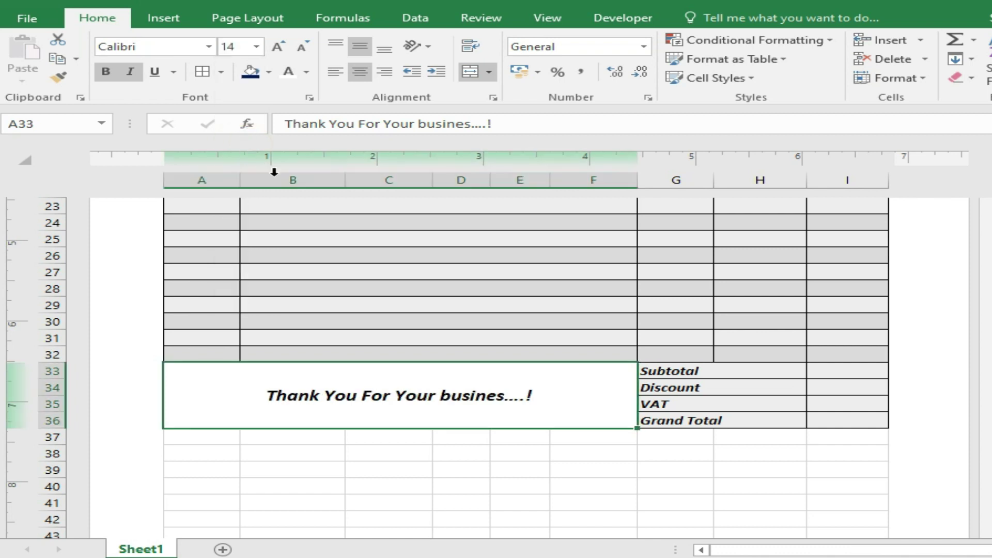
click(268, 71)
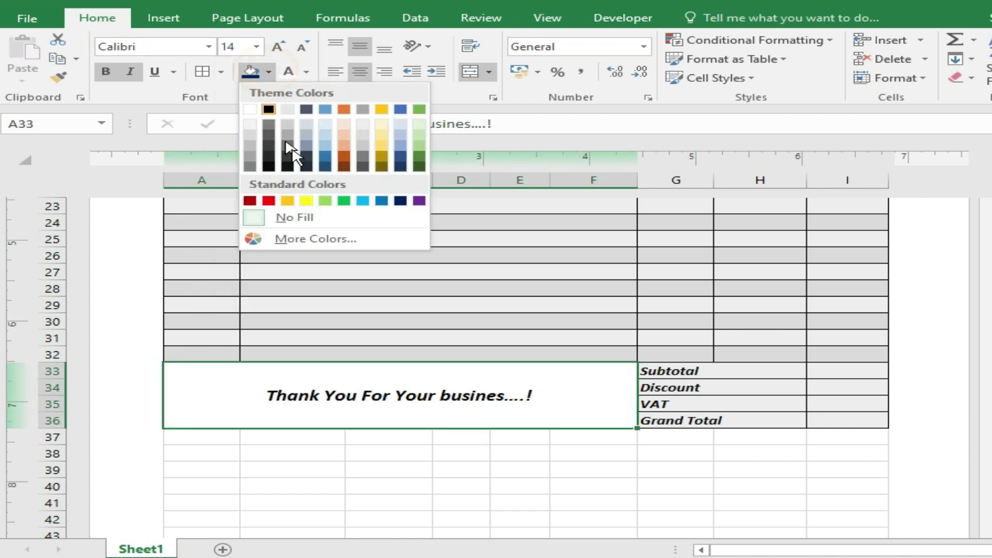
click(335, 167)
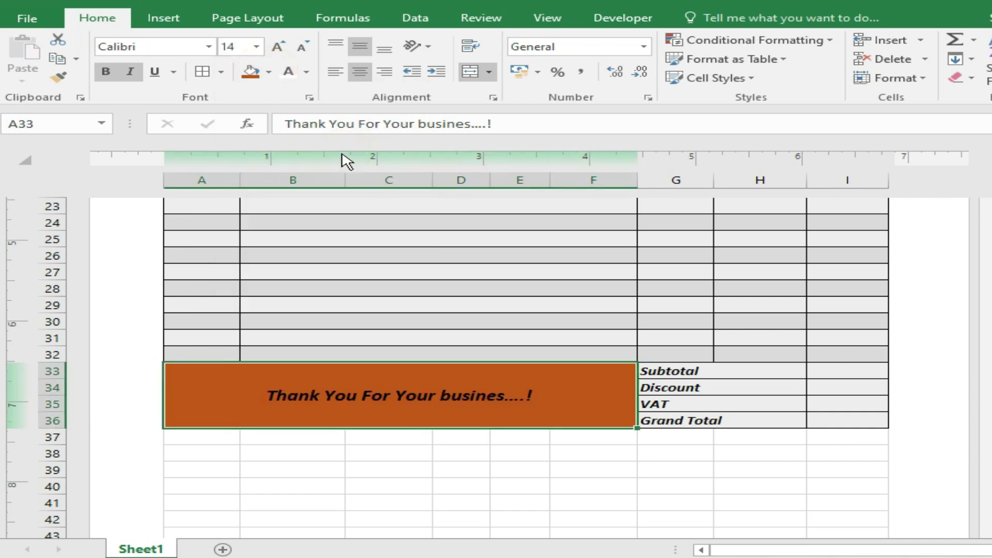
key(ctrl+z)
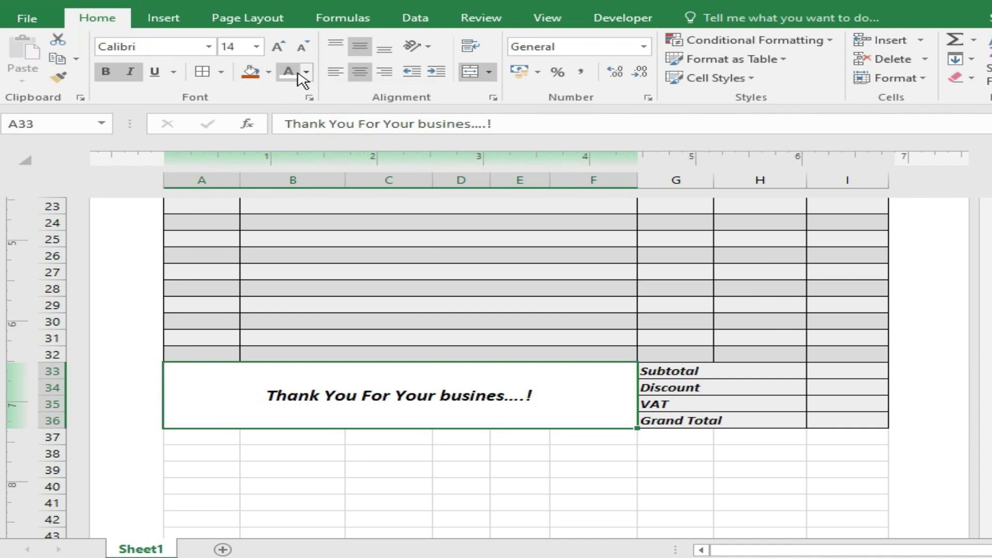
click(308, 73)
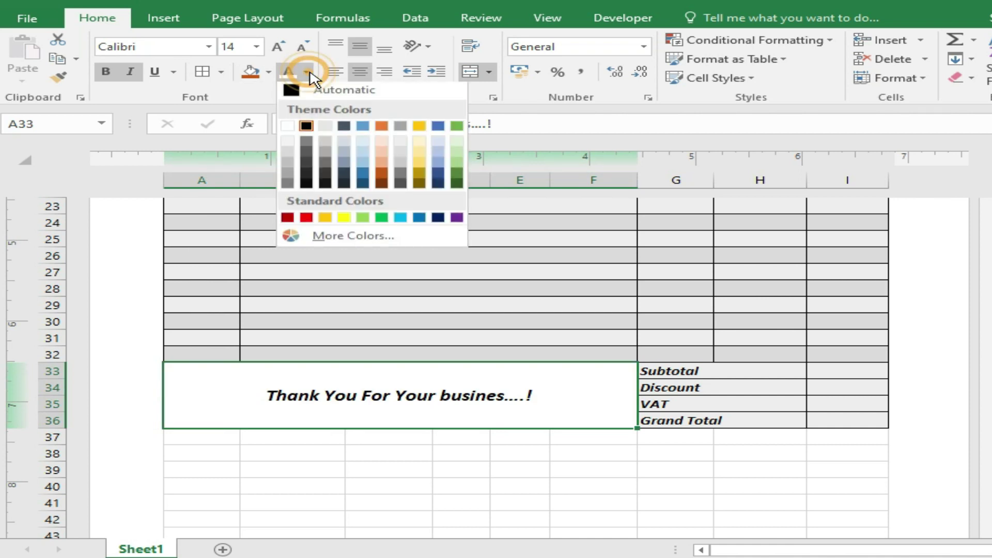
click(383, 174)
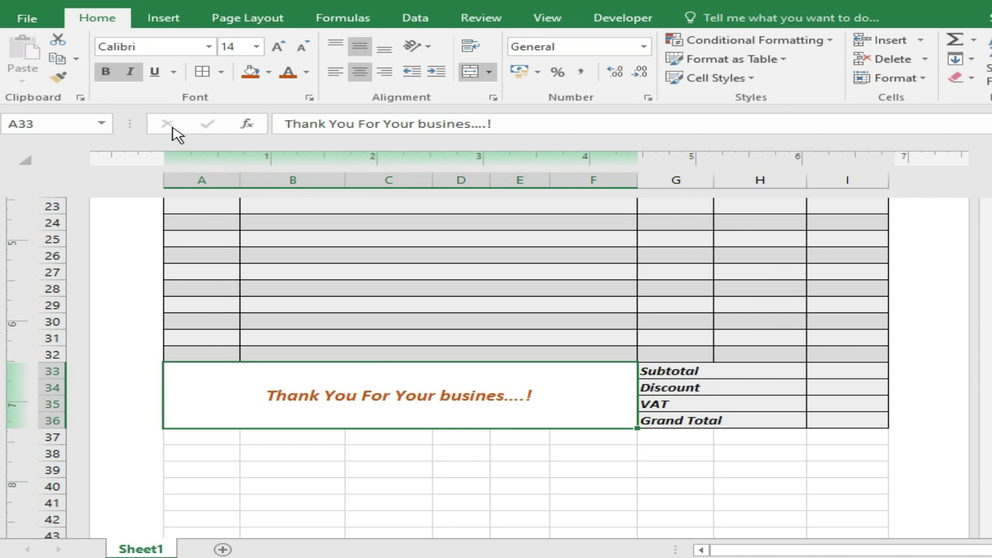
Step: Type the 'Terms & other comments' heading in A39, then terms lines '1 Payment due in 30 days' and the invoice-number reminder
click(416, 467)
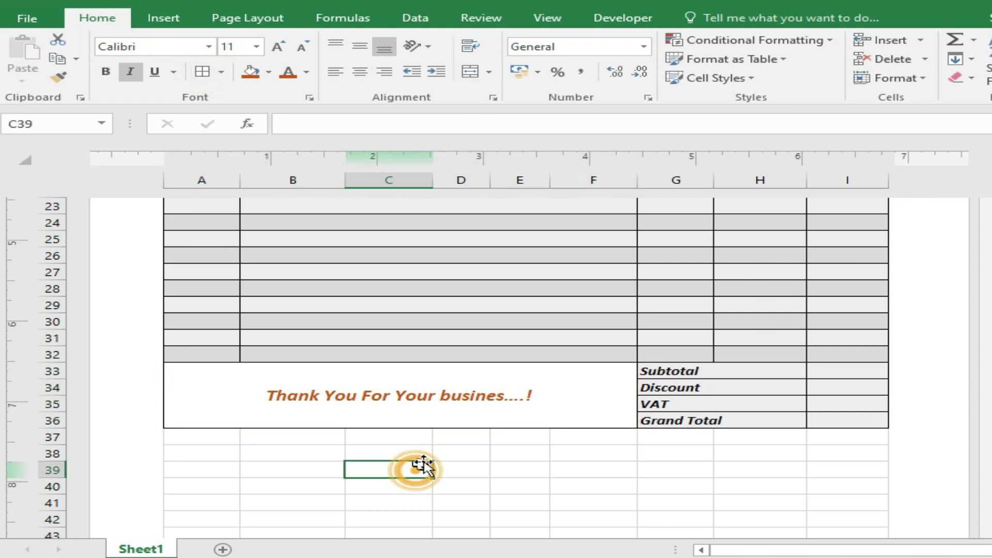
scroll(423, 465, down, 1)
scroll(427, 458, down, 1)
click(221, 367)
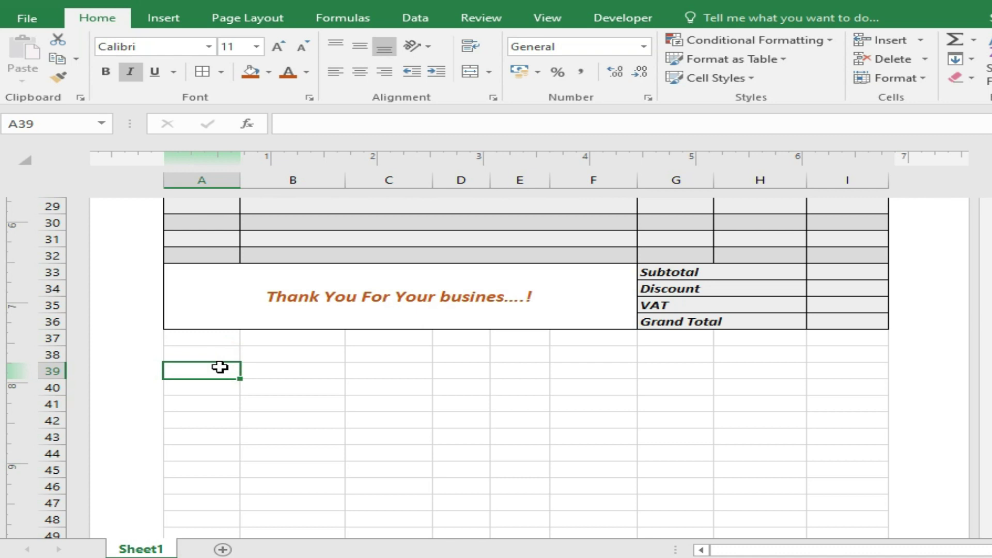
text(Terms & other comments)
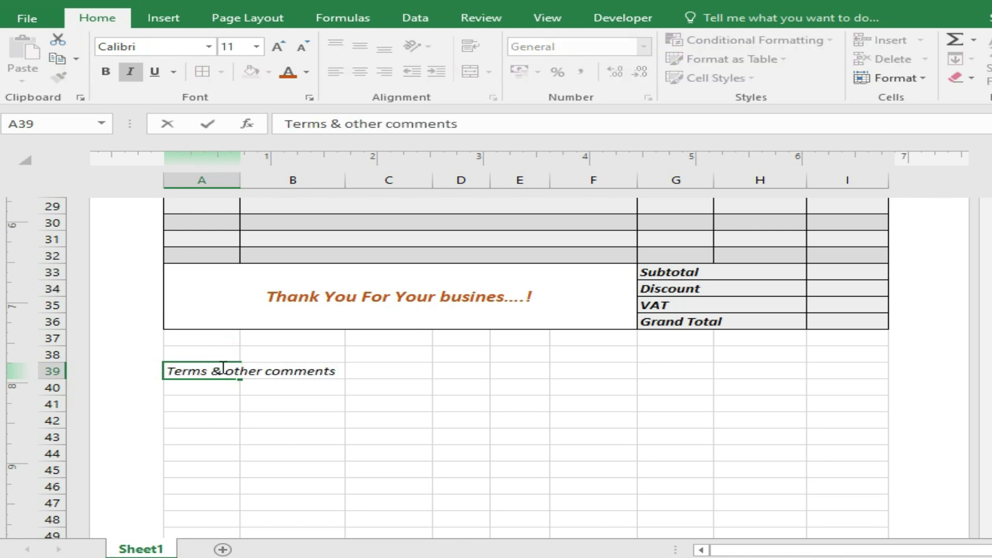
key(Return)
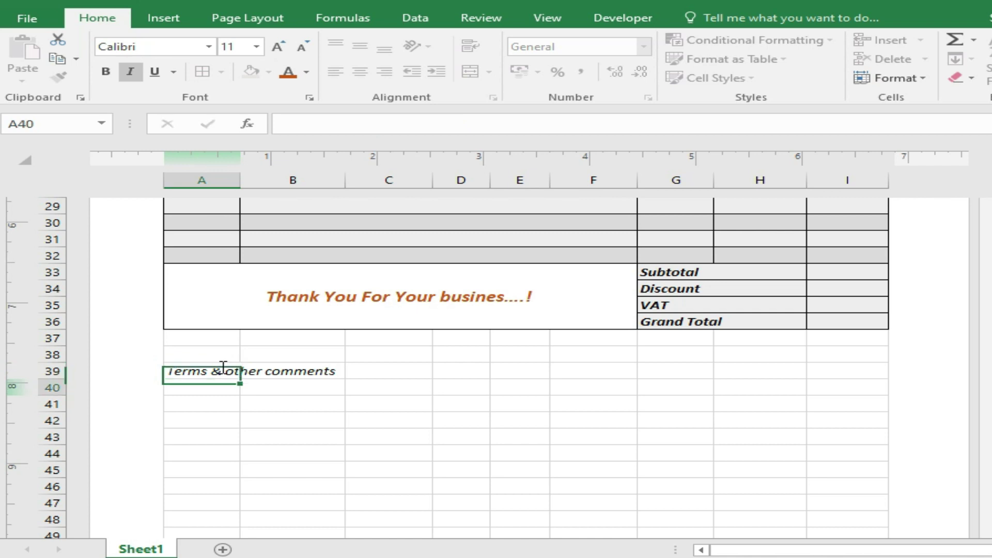
text(1 Payment due in 30 days)
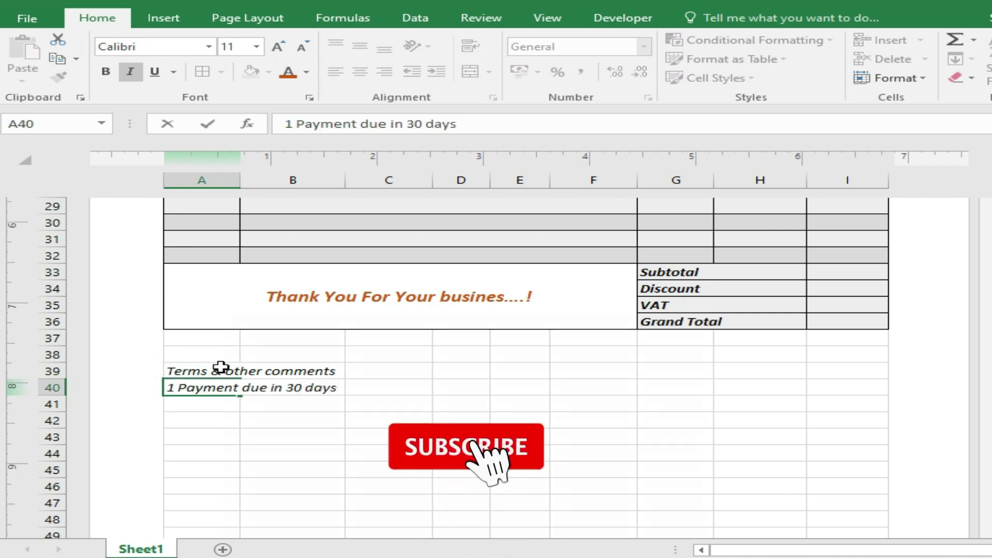
key(Return)
text(2 please not the invoice number in yo)
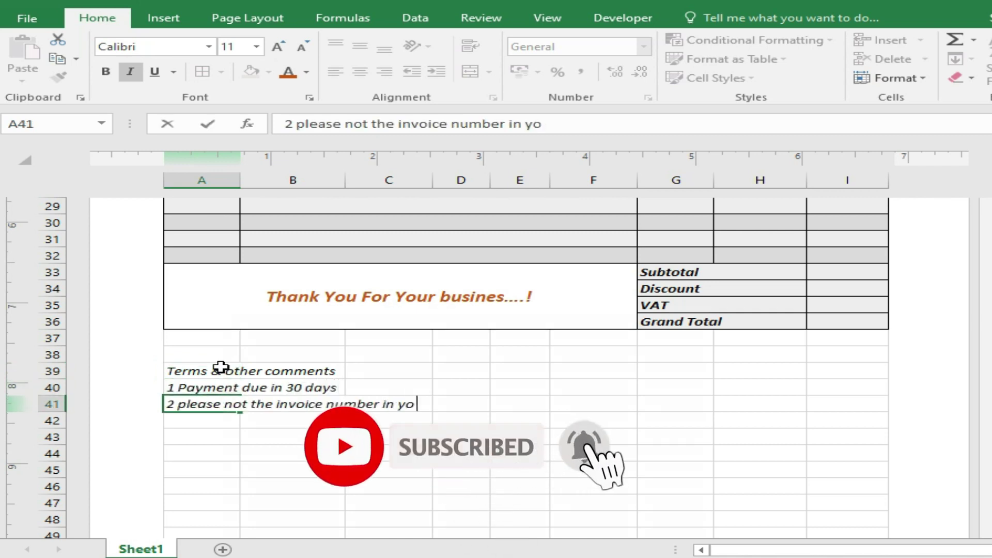
text(ur payment method.)
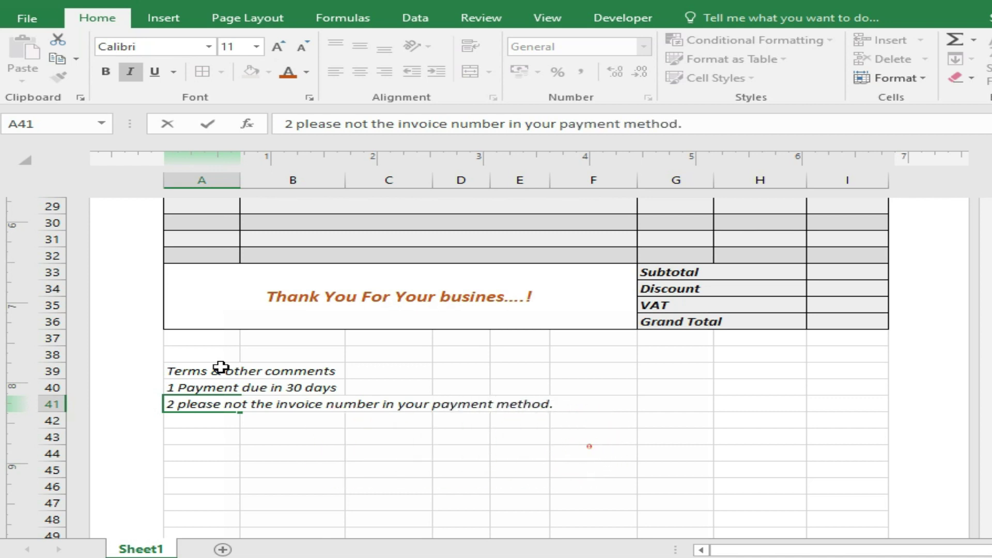
key(Return)
key(Return)
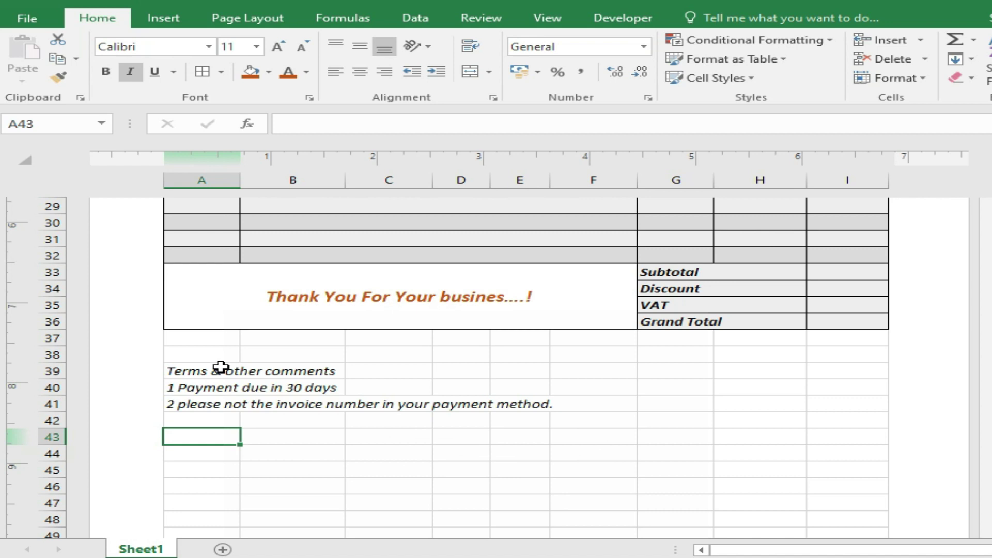
Step: Add the 'Banking and wire transfer information' note in A43
text(Banking and wire transfer information may also be added here.)
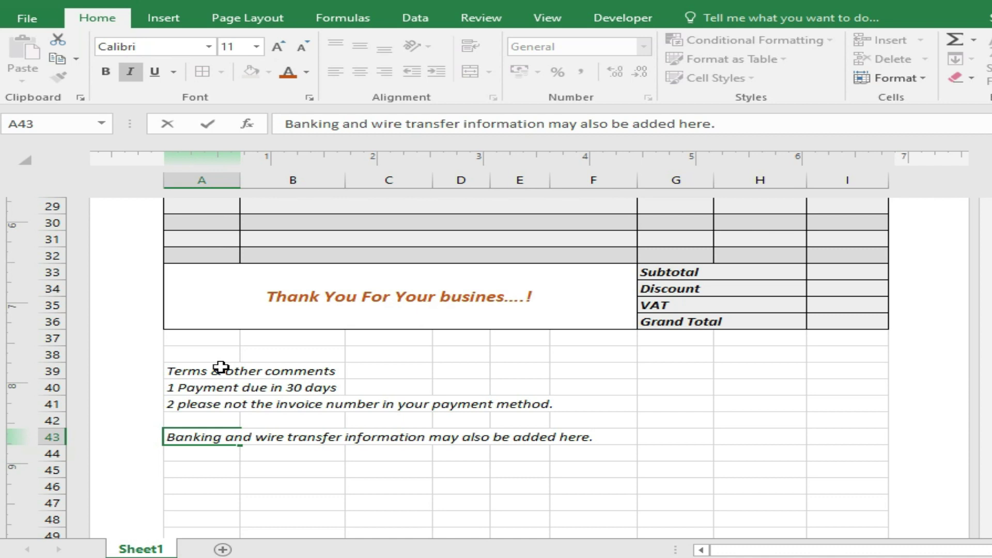
key(Return)
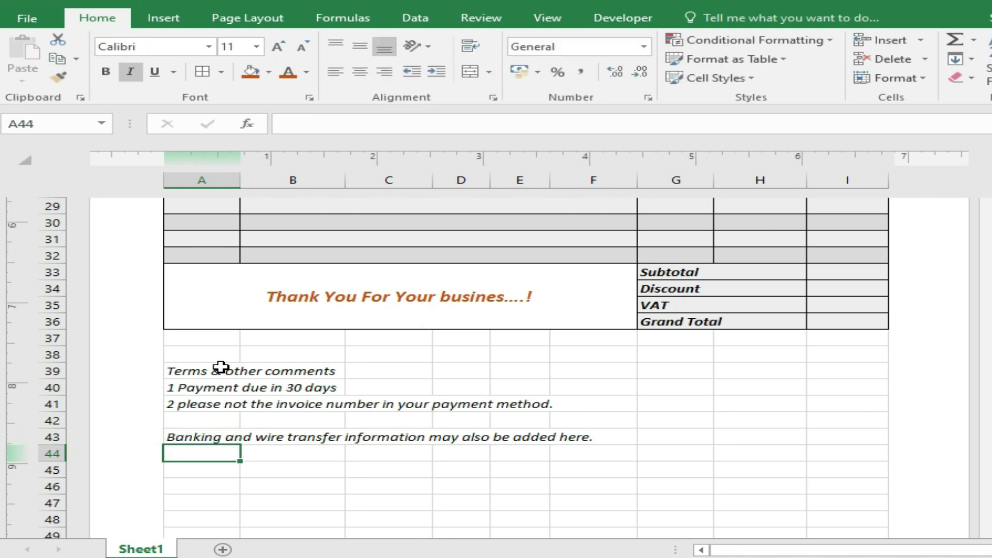
key(Down)
key(Down)
key(Down)
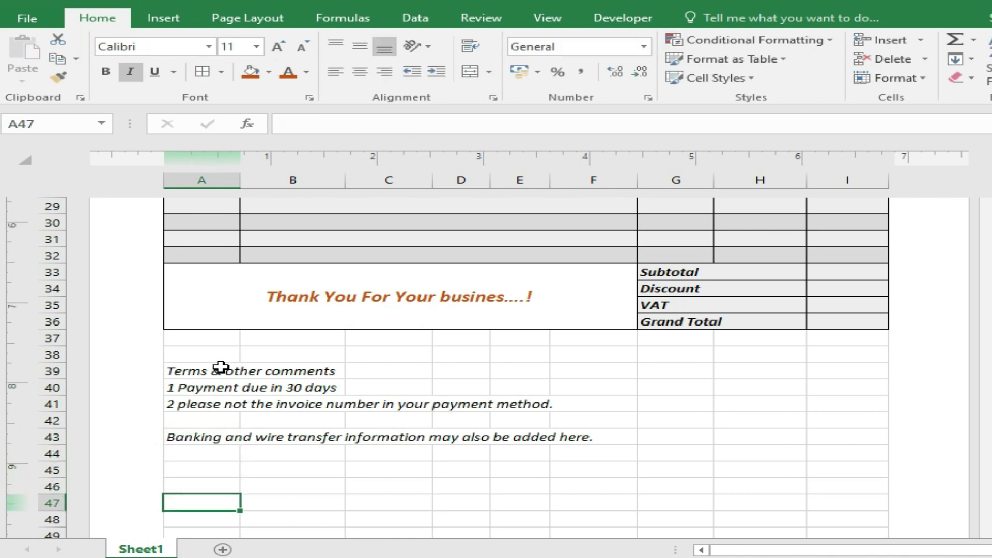
Step: Add a bold 'Prepared by' label merged and centred across A47:B48
text(Prepar)
scroll(226, 386, down, 2)
key(Return)
key(Up)
key(shift+Down)
key(shift+Right)
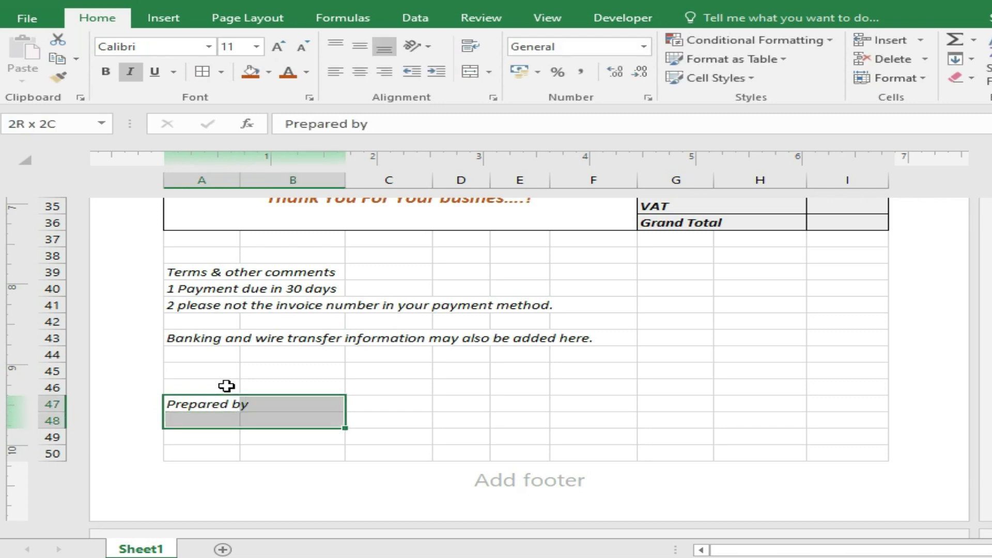
click(471, 72)
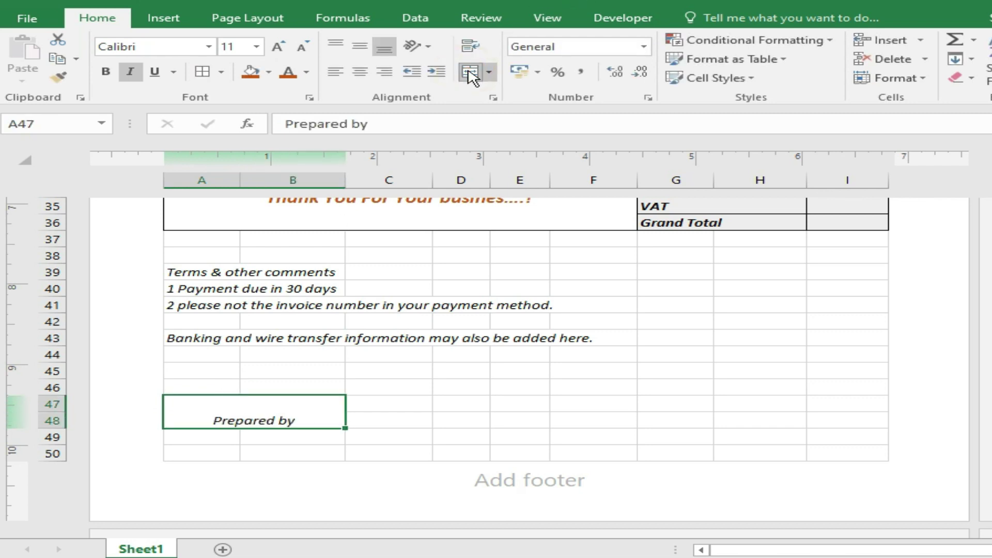
click(362, 49)
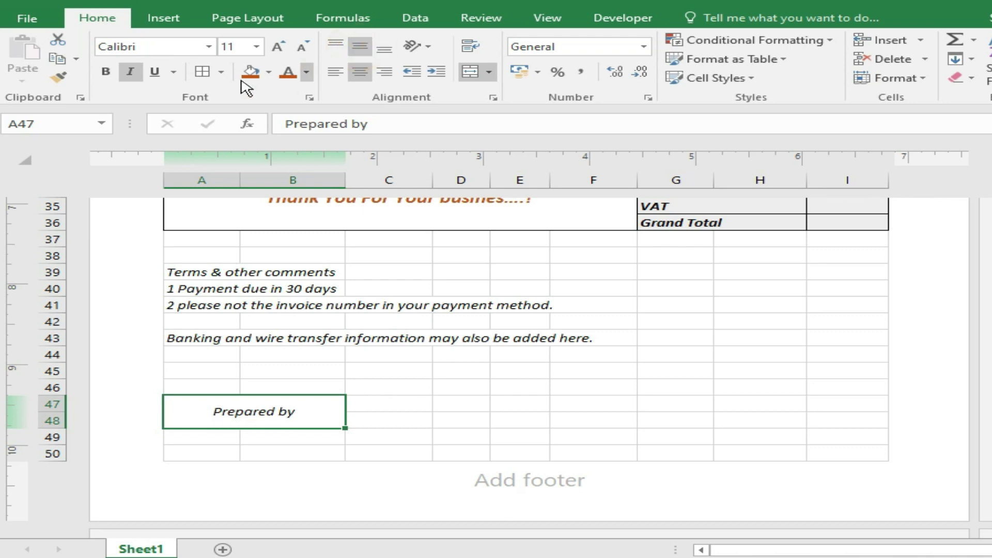
click(107, 69)
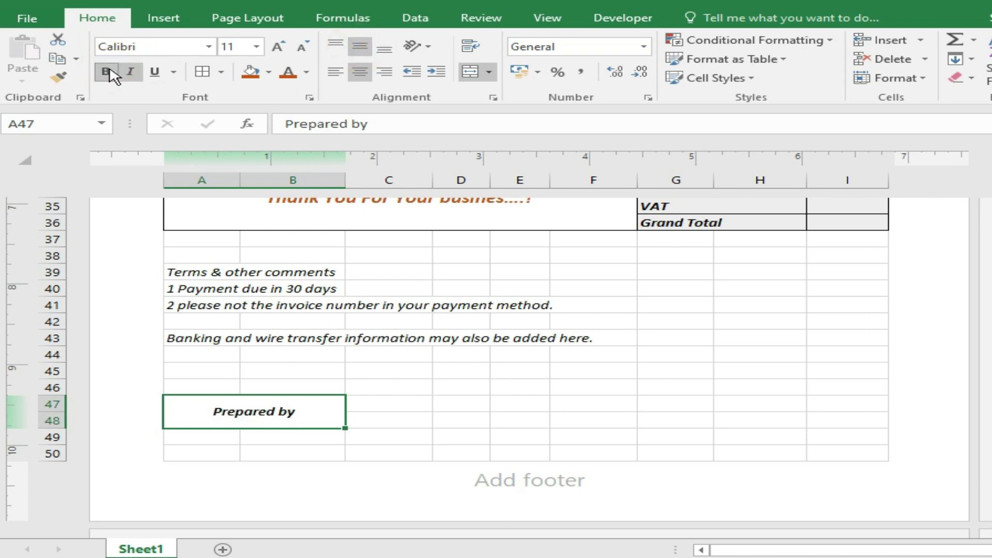
Step: Add a bold 'Authorized by' label merged and centred across H47:I48
key(Right)
key(Right)
key(Right)
key(Right)
key(Right)
key(Right)
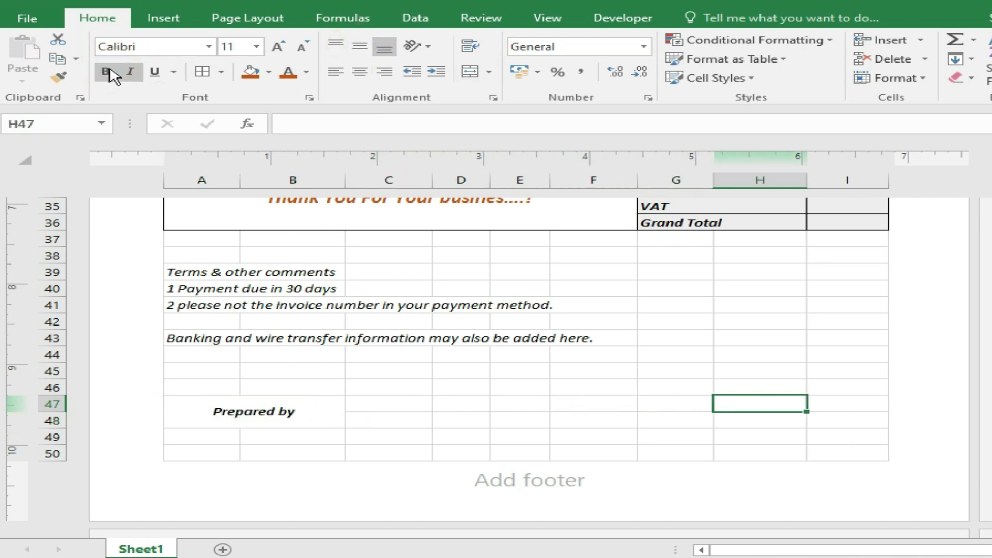
text(Authorized by)
key(Return)
drag(759, 403, 848, 419)
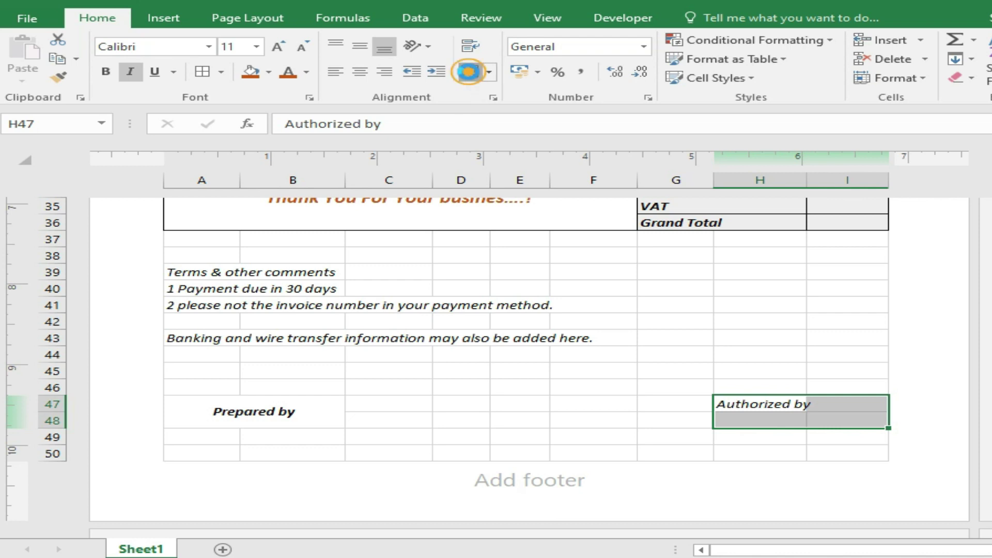
click(470, 71)
click(105, 72)
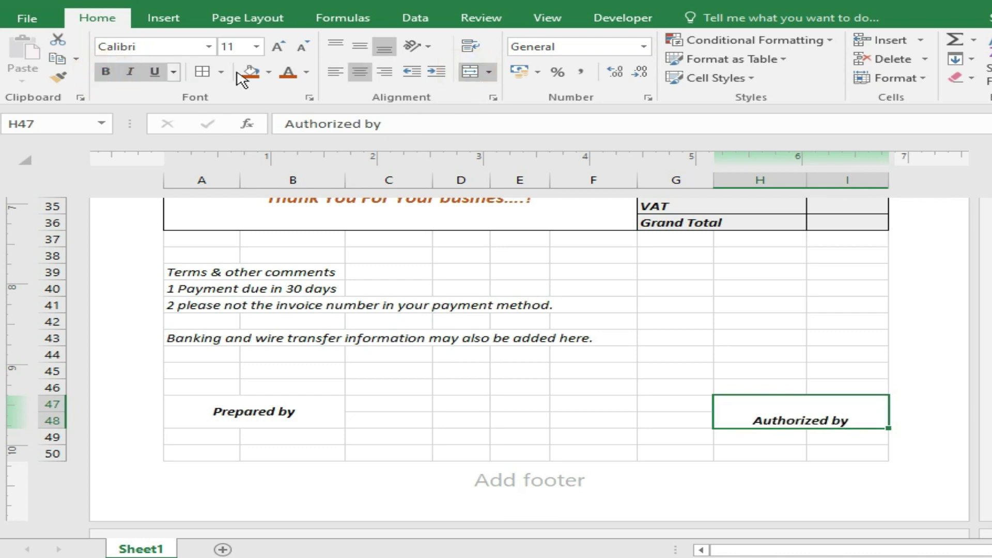
click(360, 46)
click(620, 419)
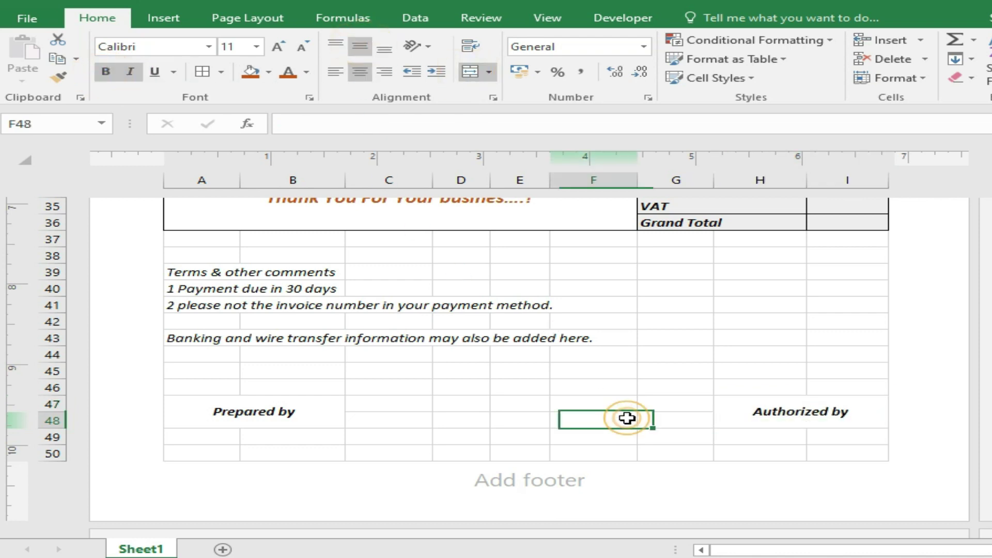
scroll(651, 422, up, 1)
scroll(651, 423, up, 1)
scroll(651, 421, up, 5)
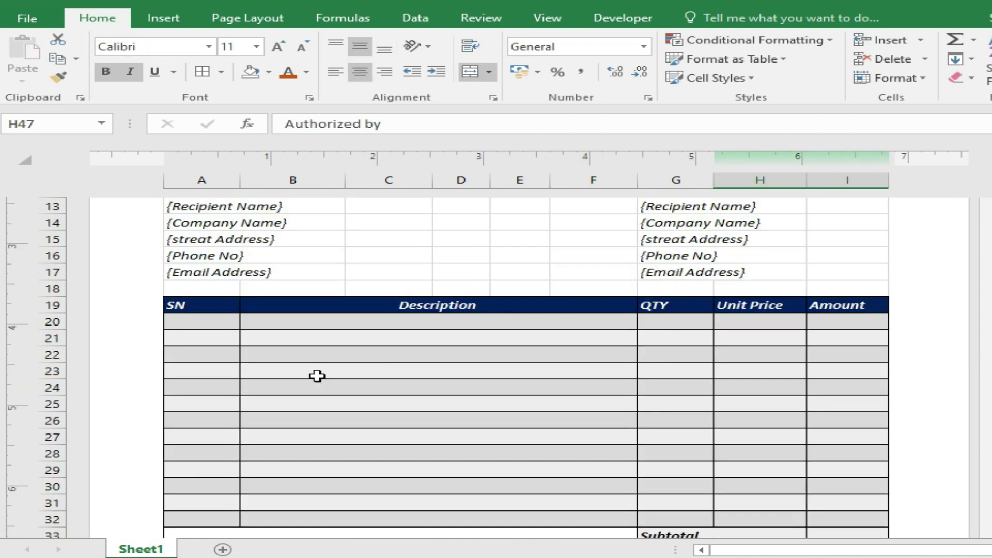
Step: Fill item row 21 white and Format Painter it onto the alternate item rows
click(210, 341)
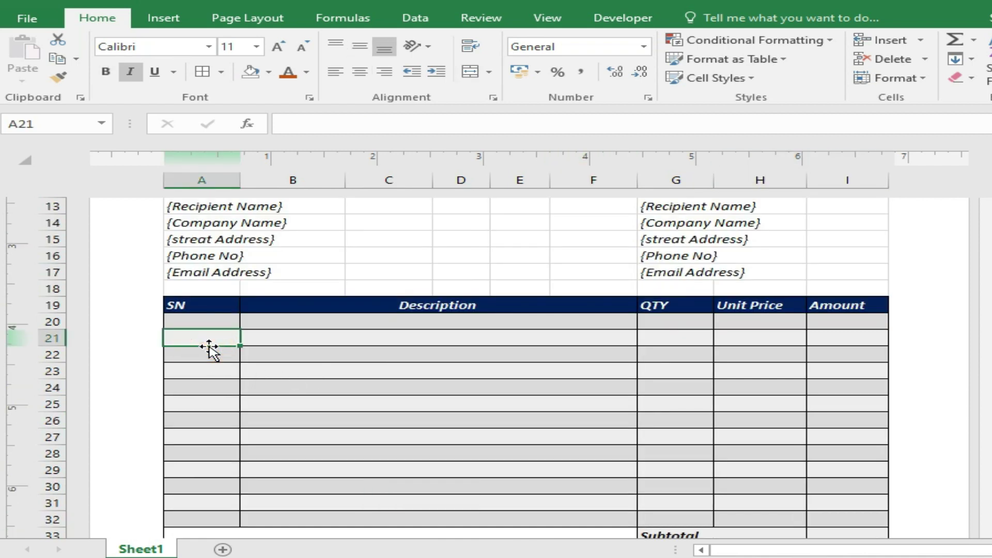
key(shift+Right)
key(shift+Right)
key(shift+Right)
key(shift+Right)
key(shift+Right)
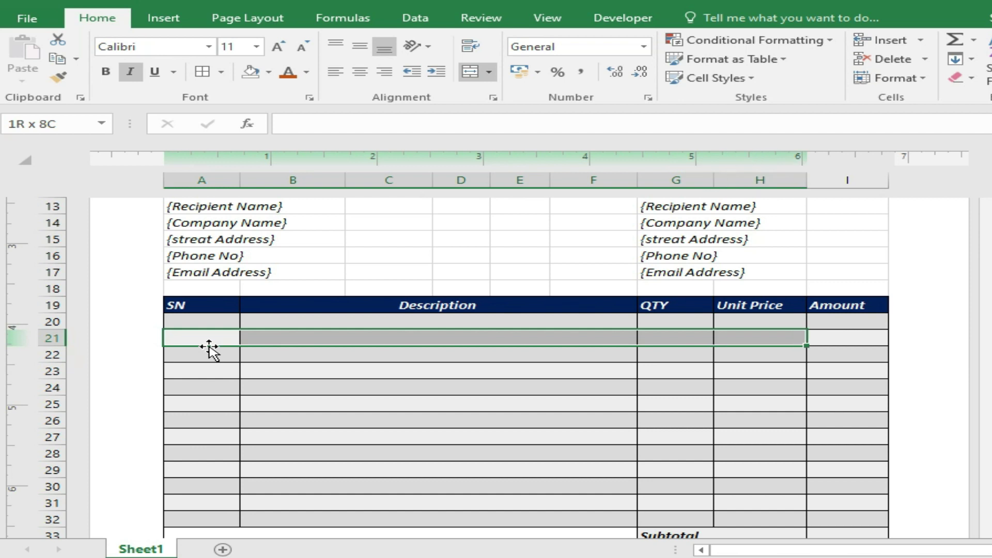
key(shift+Right)
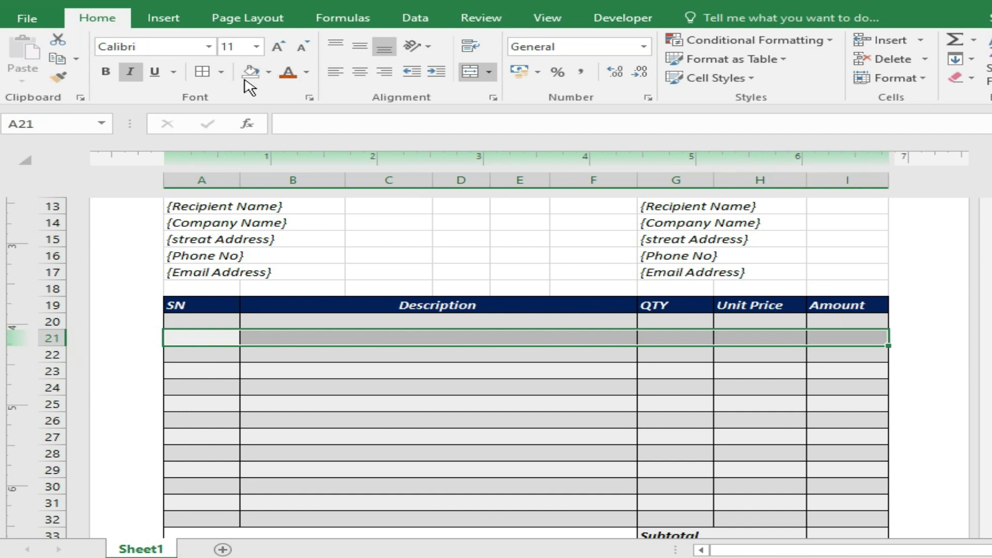
click(250, 71)
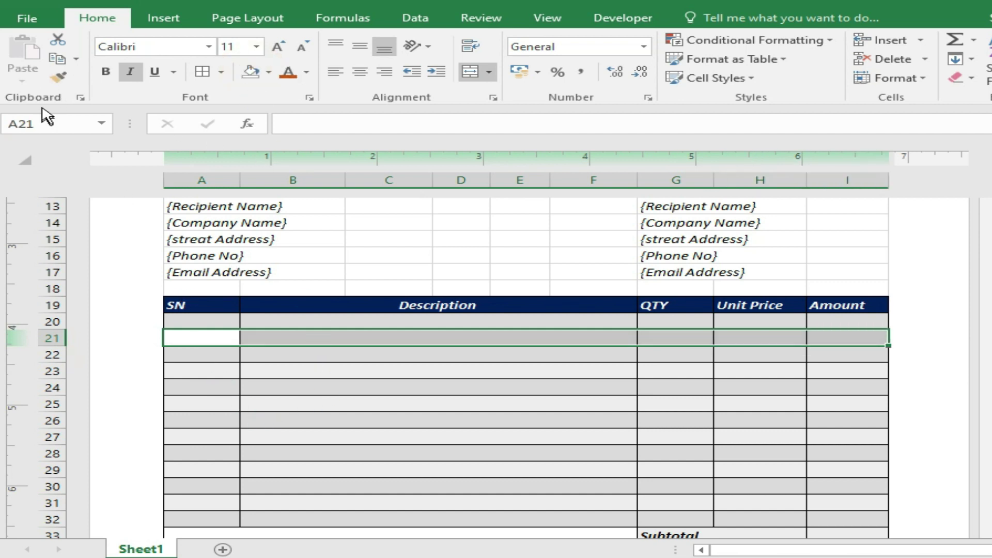
click(58, 77)
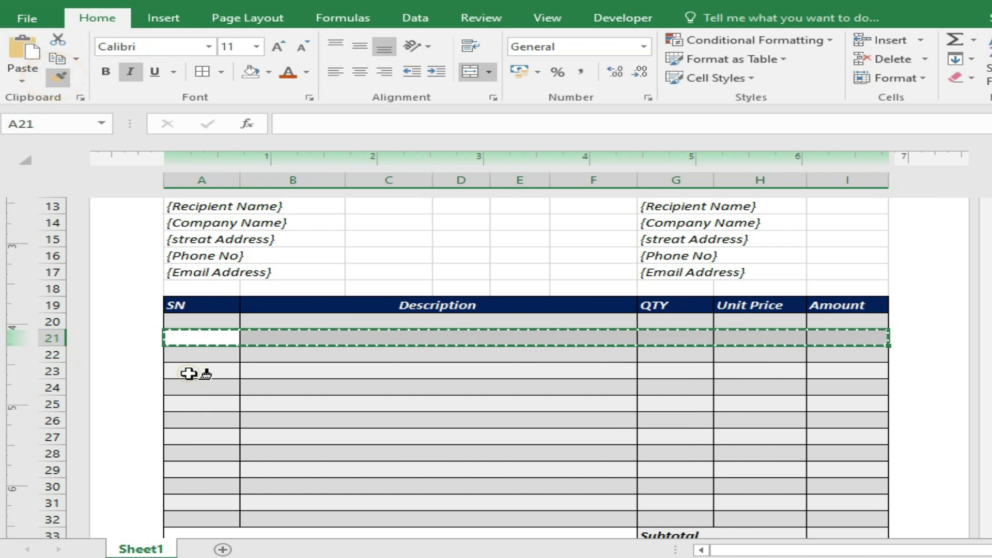
drag(190, 371, 841, 371)
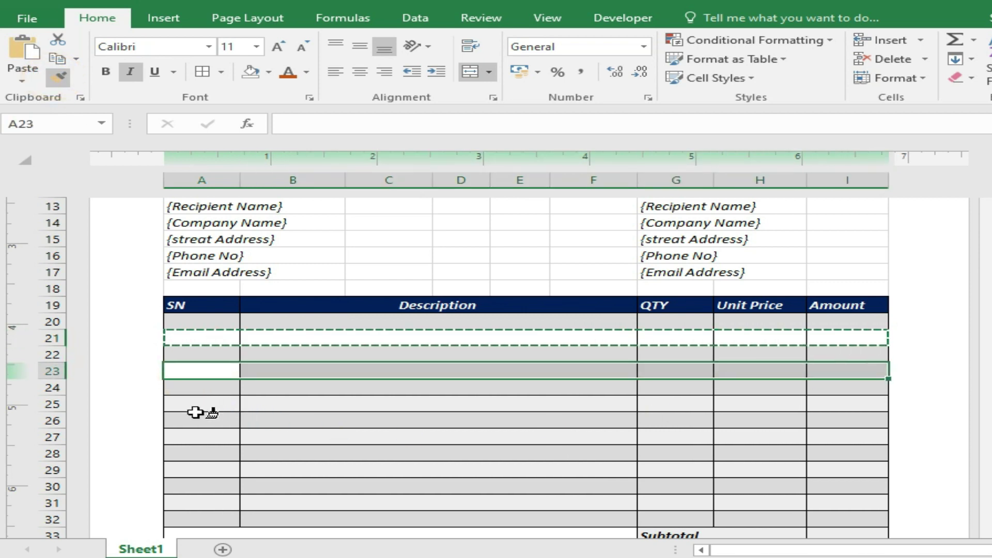
drag(172, 403, 217, 403)
Step: Give the Subtotal and VAT rows the same lighter fill
drag(670, 388, 852, 388)
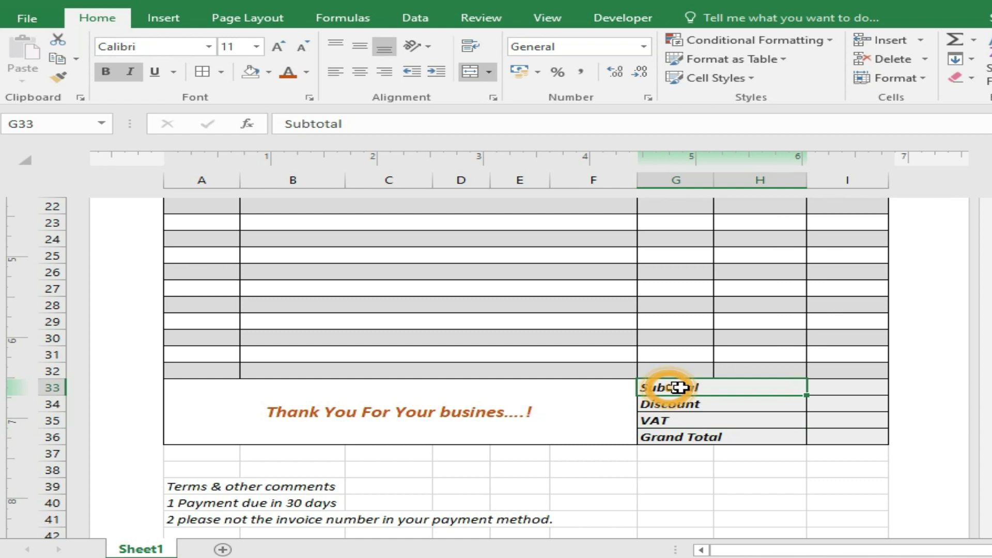
click(251, 71)
drag(675, 420, 824, 421)
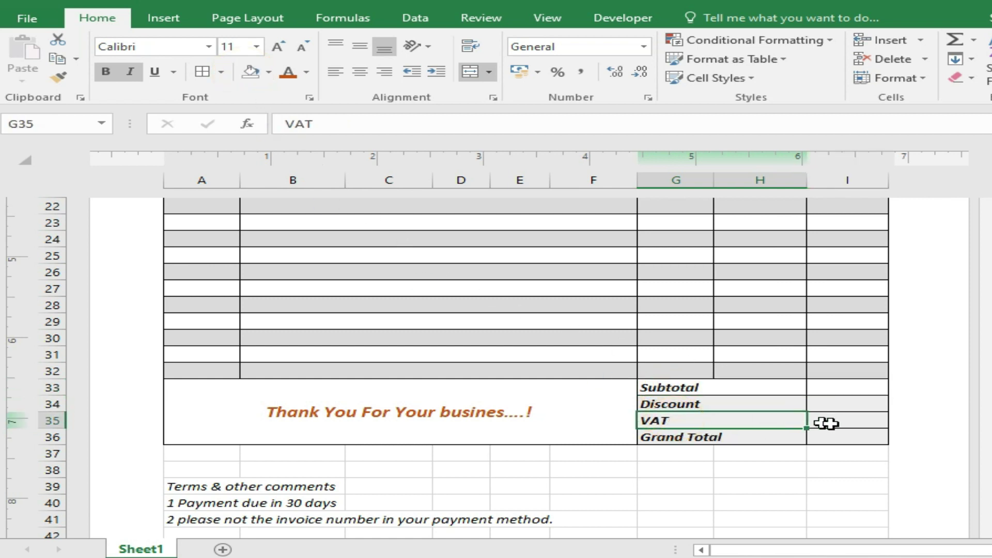
click(250, 71)
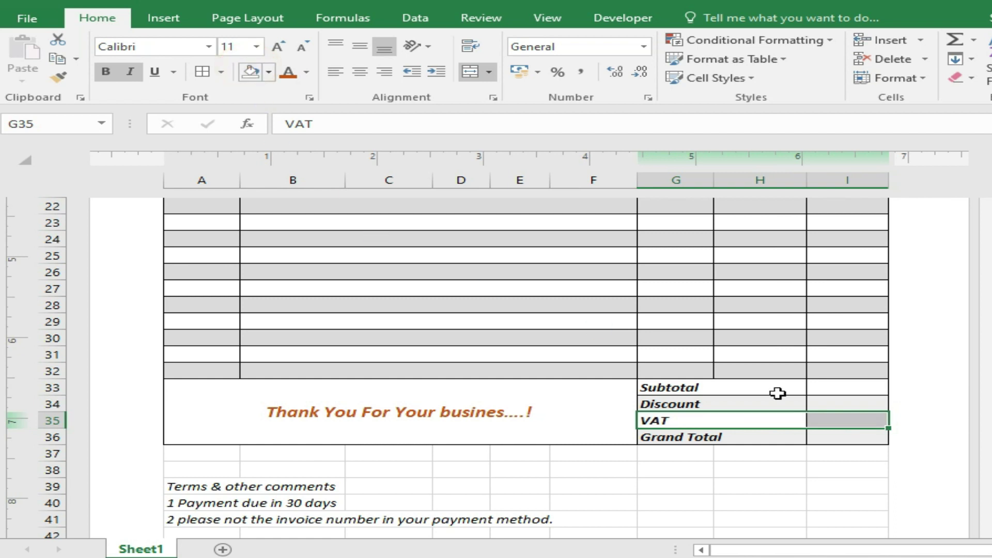
click(859, 421)
click(884, 457)
Step: Select the SN column cells of the item table
scroll(884, 479, up, 2)
scroll(884, 478, up, 1)
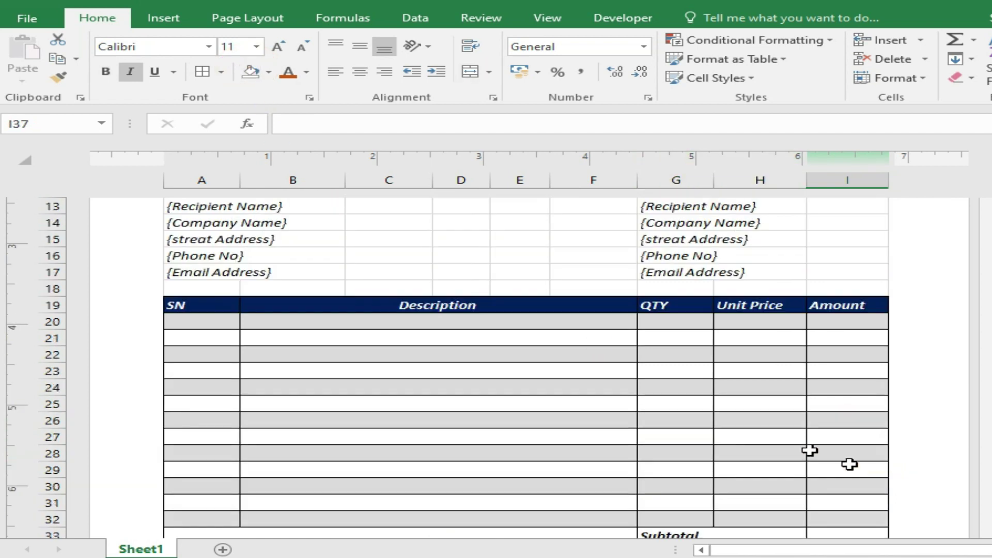
click(203, 318)
drag(203, 318, 197, 318)
scroll(202, 317, down, 2)
Step: Centre the SN entries horizontally and vertically, and left-align the Description cells B20:F32
click(360, 71)
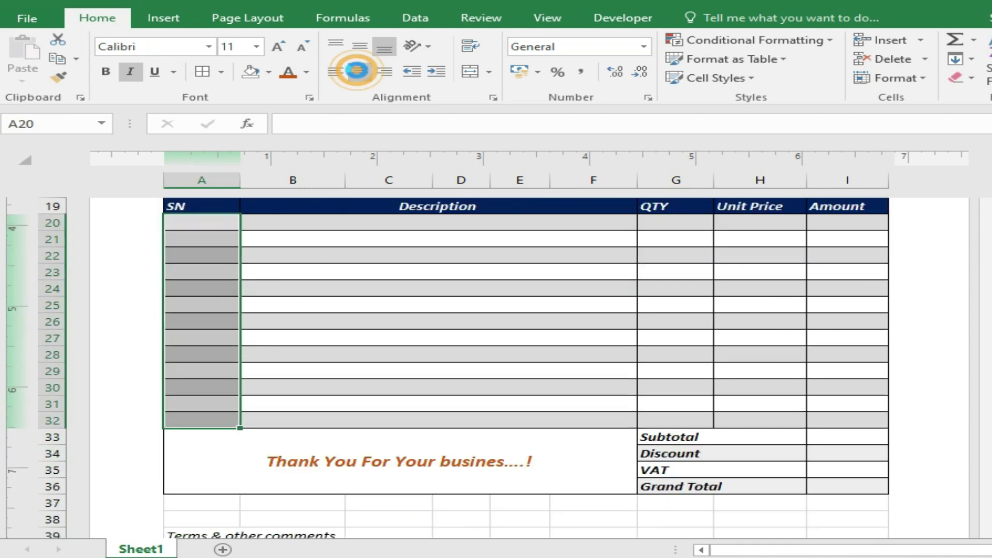
click(360, 46)
drag(388, 224, 381, 419)
click(336, 72)
Step: Vertically centre the QTY cells G20:G32, then select the Unit Price and Amount cells
drag(667, 227, 676, 421)
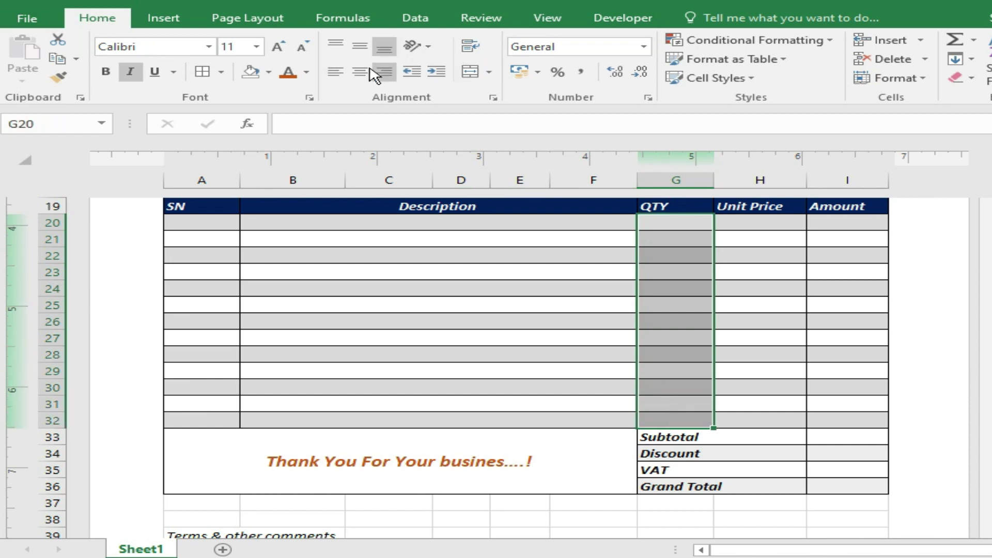
click(360, 45)
mouse_move(744, 222)
mouse_down()
mouse_move(810, 228)
mouse_move(848, 416)
mouse_up()
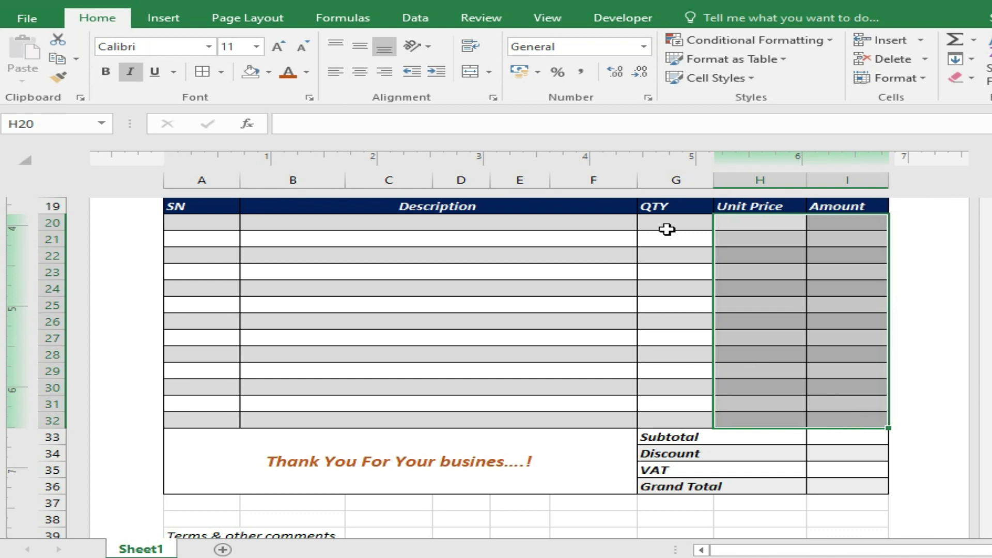
click(537, 71)
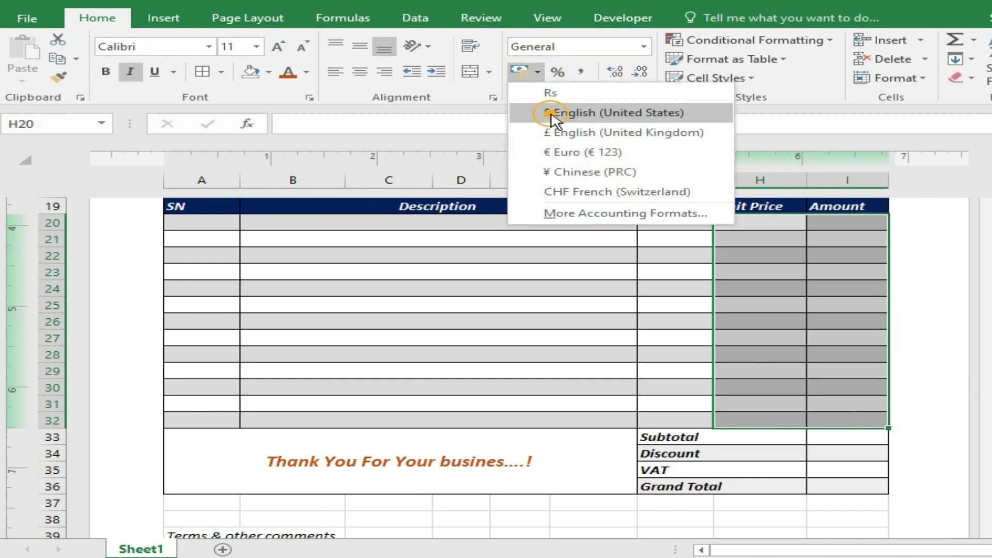
Step: Apply $ English (United States) accounting format to prices, amounts and the totals cells I33:I36
click(553, 117)
scroll(857, 288, down, 1)
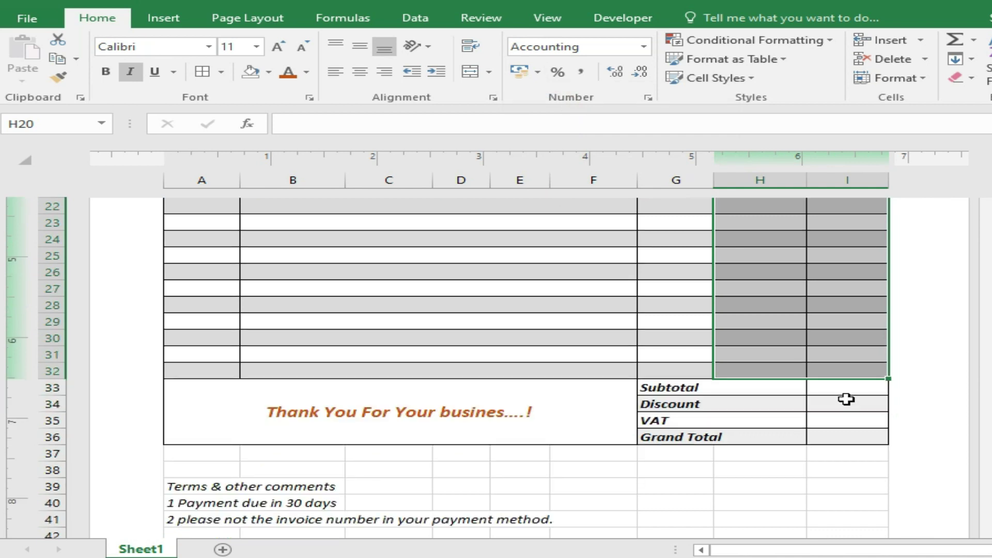
drag(846, 388, 844, 439)
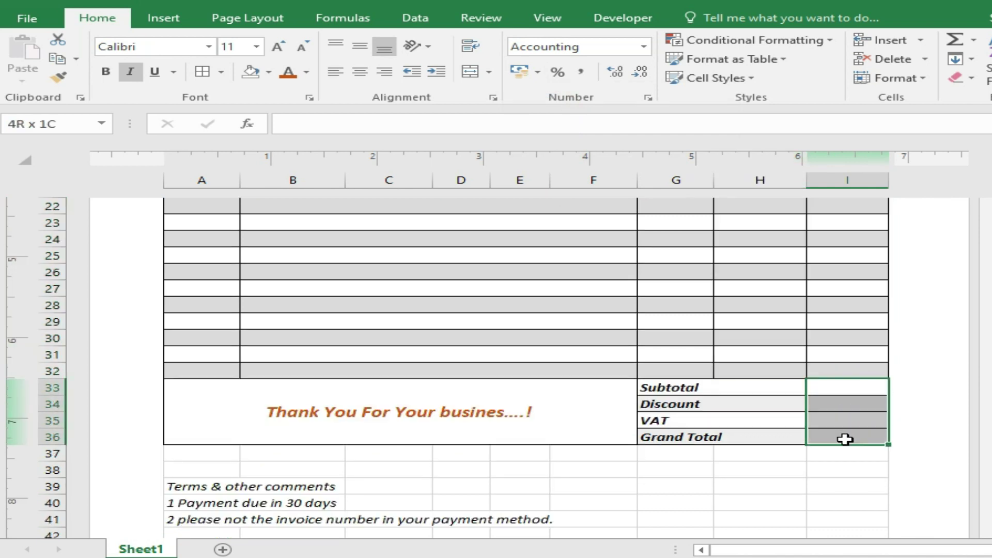
click(537, 72)
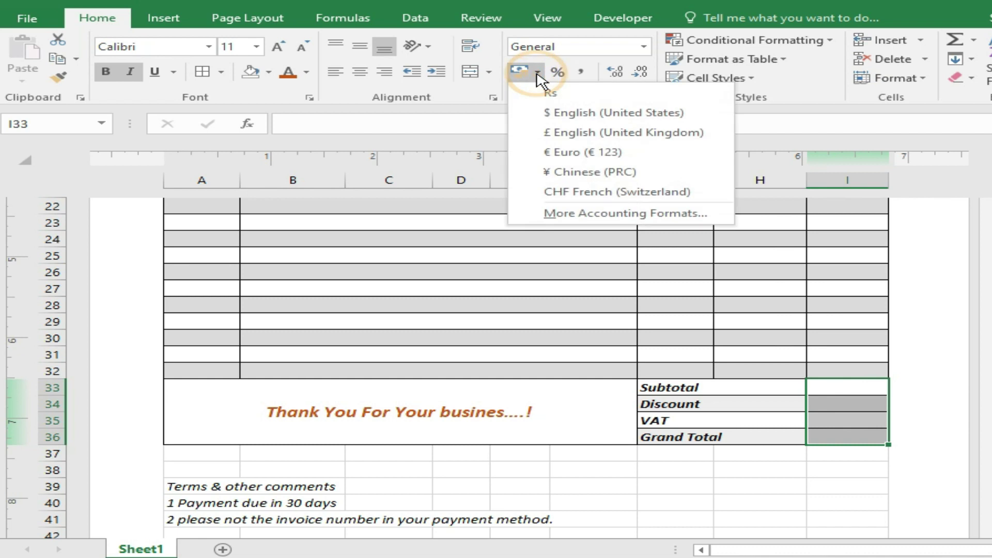
click(539, 117)
click(682, 308)
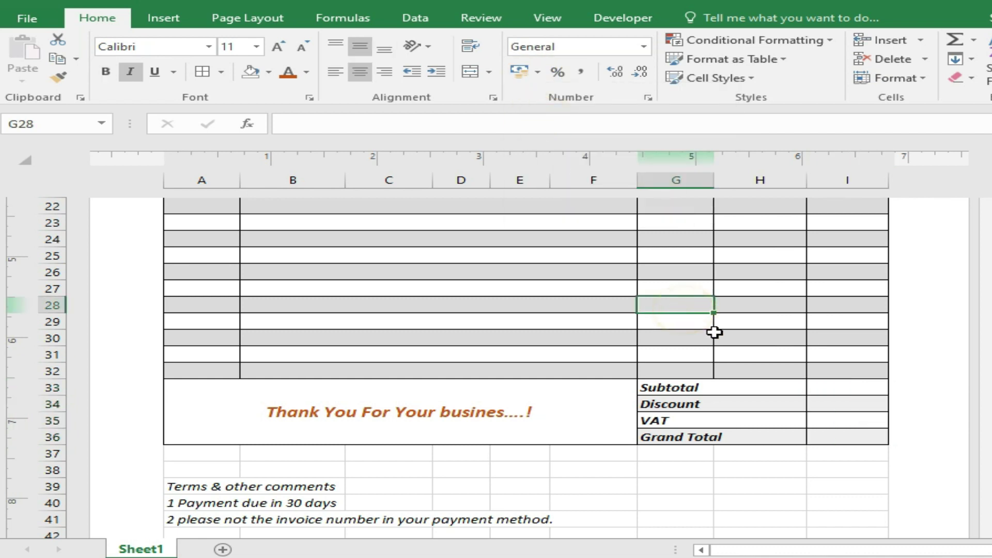
Step: Select the table header row A19:I19
scroll(713, 332, up, 2)
click(177, 240)
drag(177, 254, 815, 259)
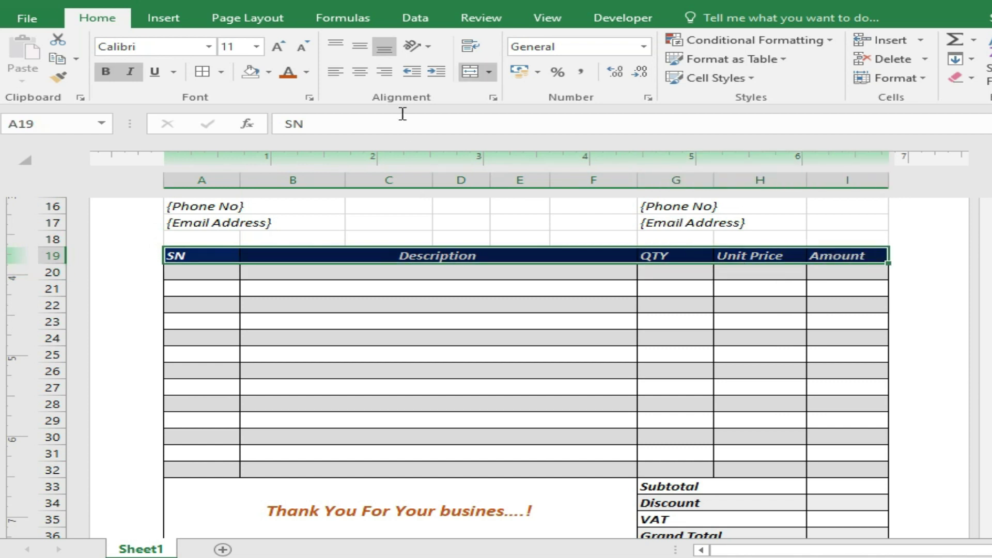
Step: Centre the row 19 header labels horizontally and vertically
click(360, 71)
click(367, 52)
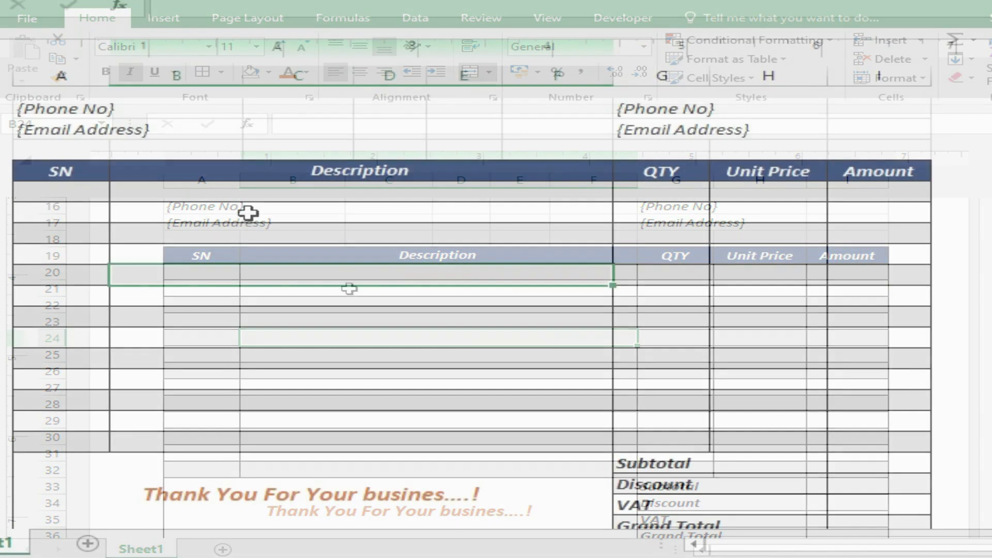
click(244, 195)
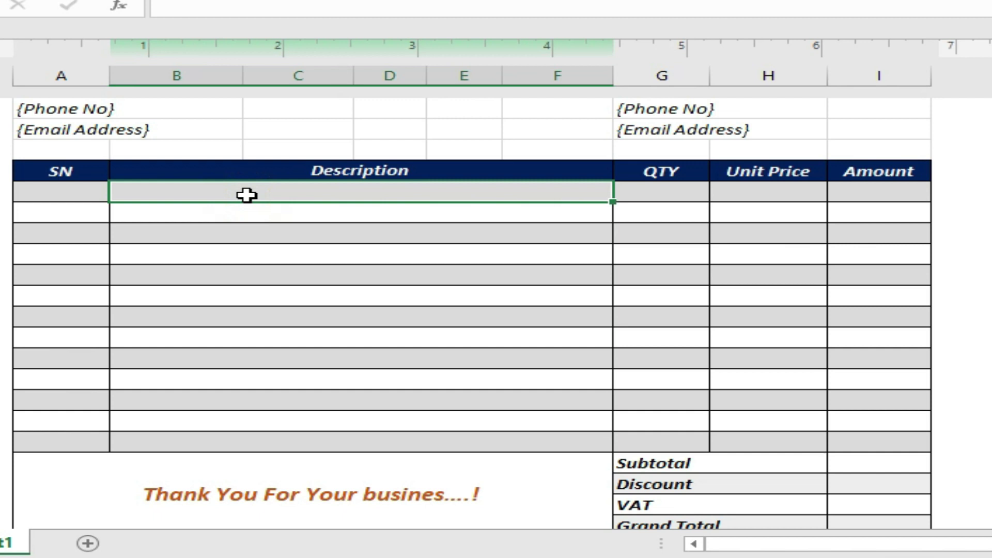
key(Left)
Step: Enter the first item: SN 1, items1, QTY 10, unit price 15
text(1)
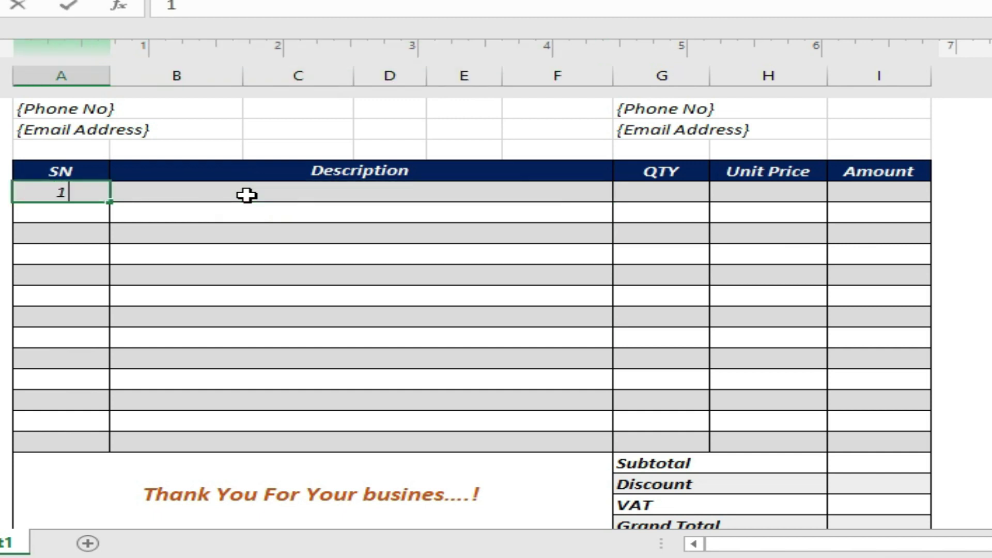
key(Tab)
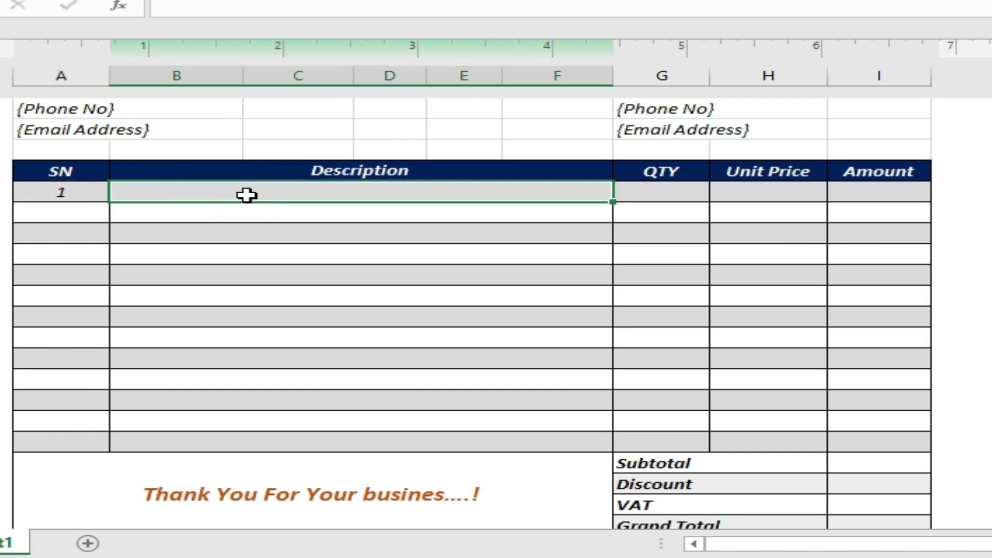
text(items1)
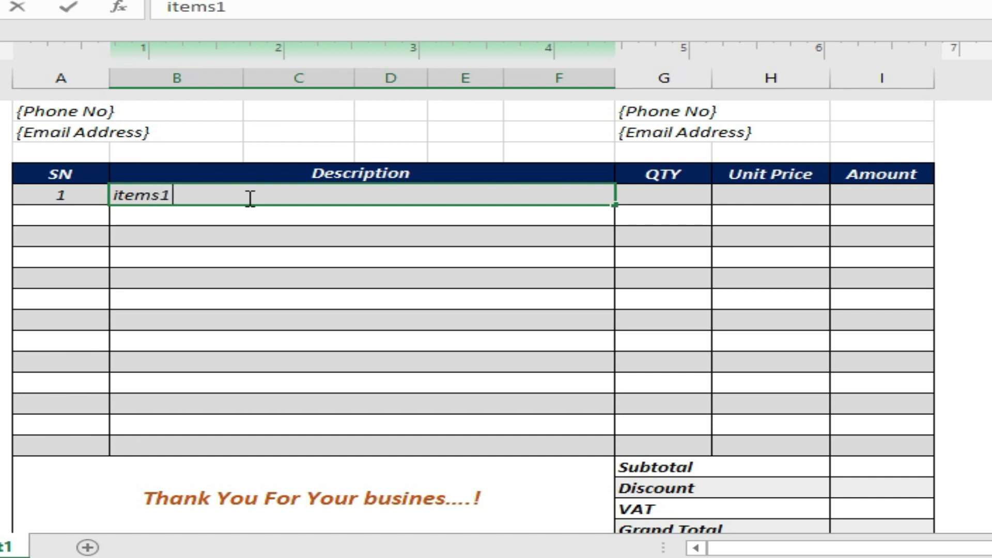
key(Tab)
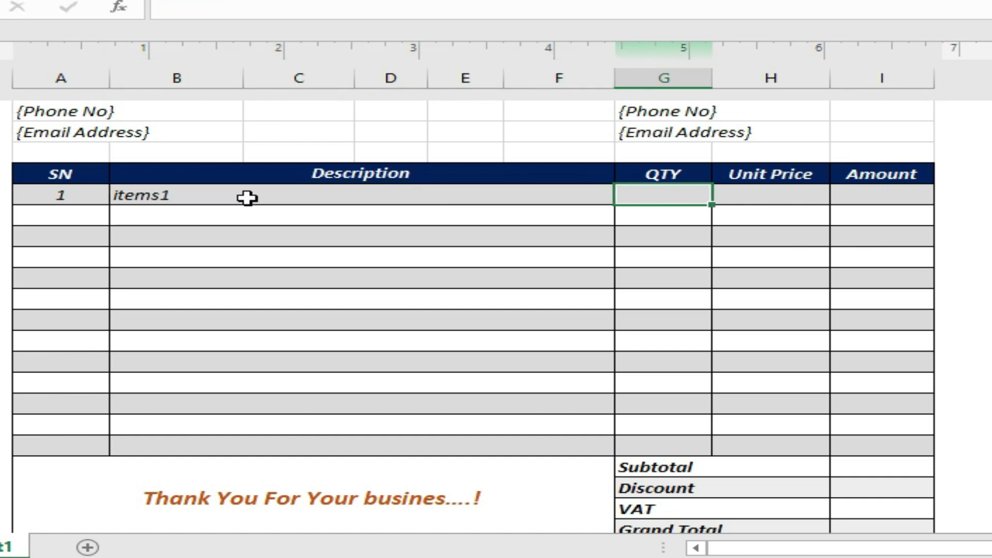
text(10)
key(Tab)
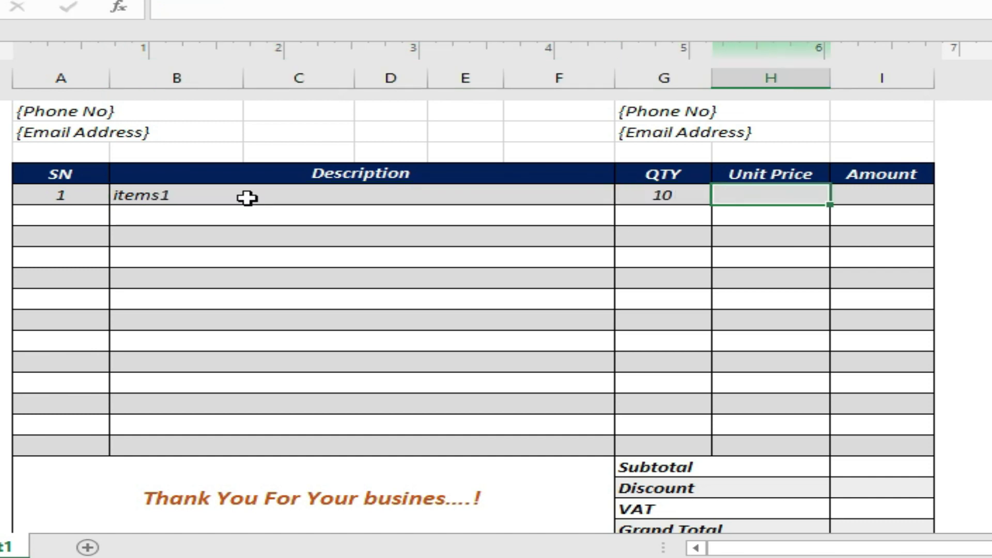
text(15)
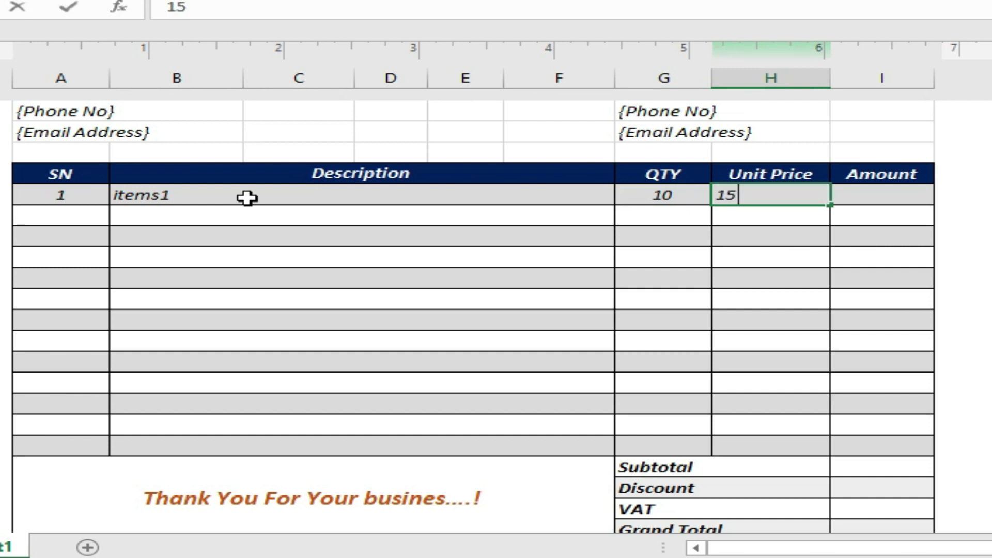
key(Tab)
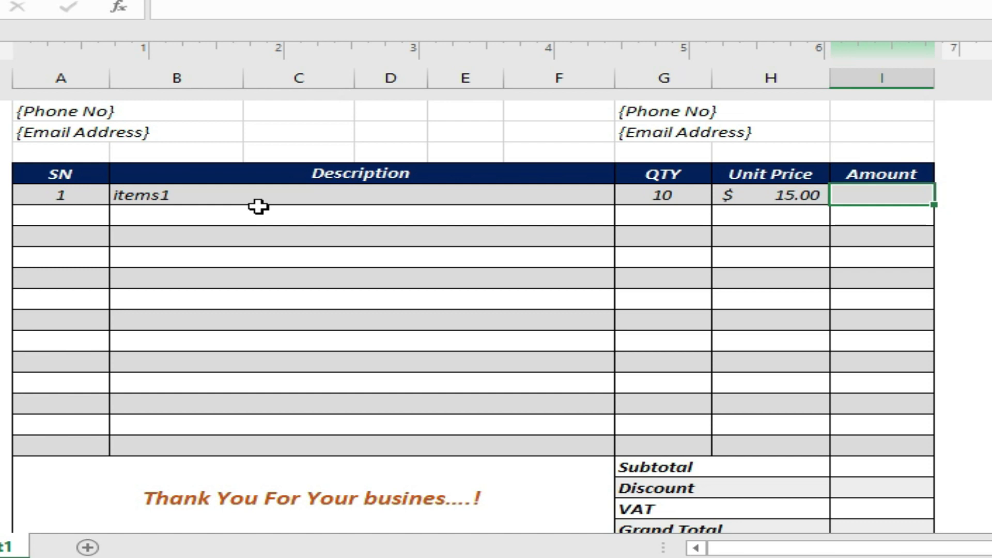
Step: Enter =IF(G20>0,H20*G20,"") in I20 to compute the first Amount
text(=)
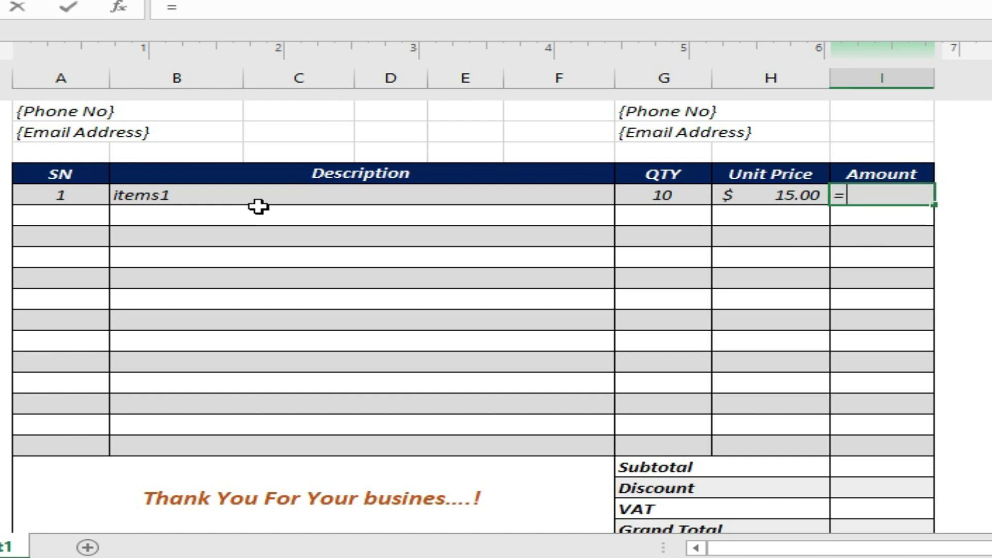
text(if)
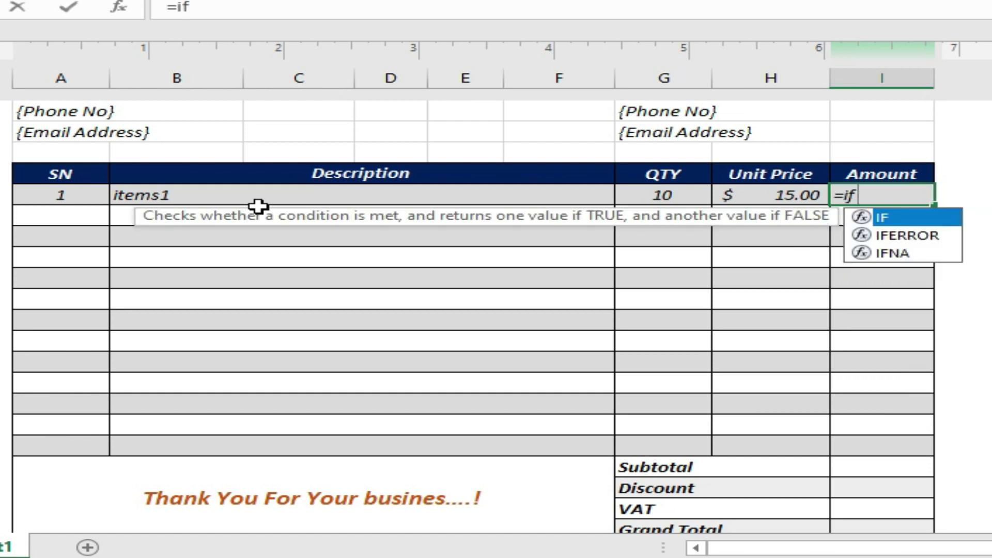
key(Tab)
key(Left)
key(Left)
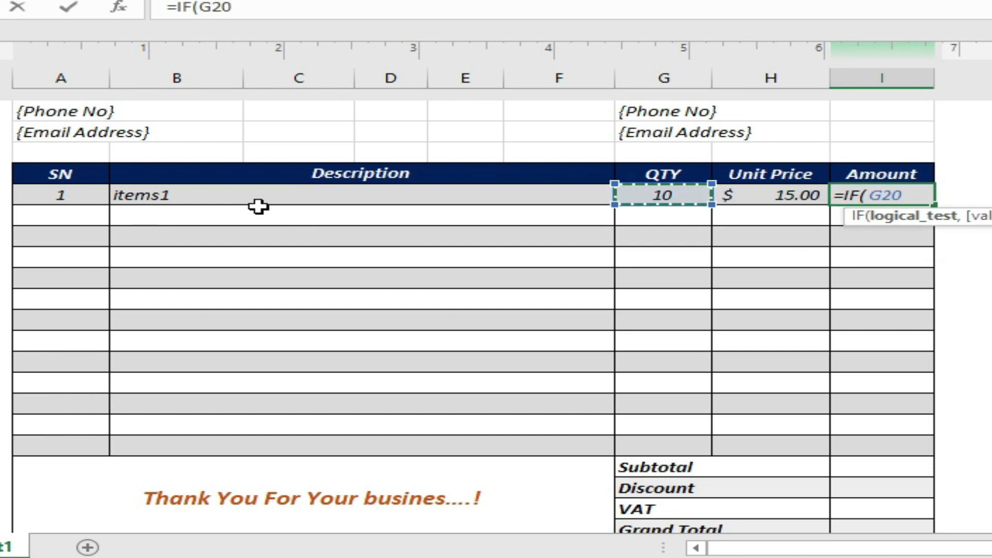
text(>0)
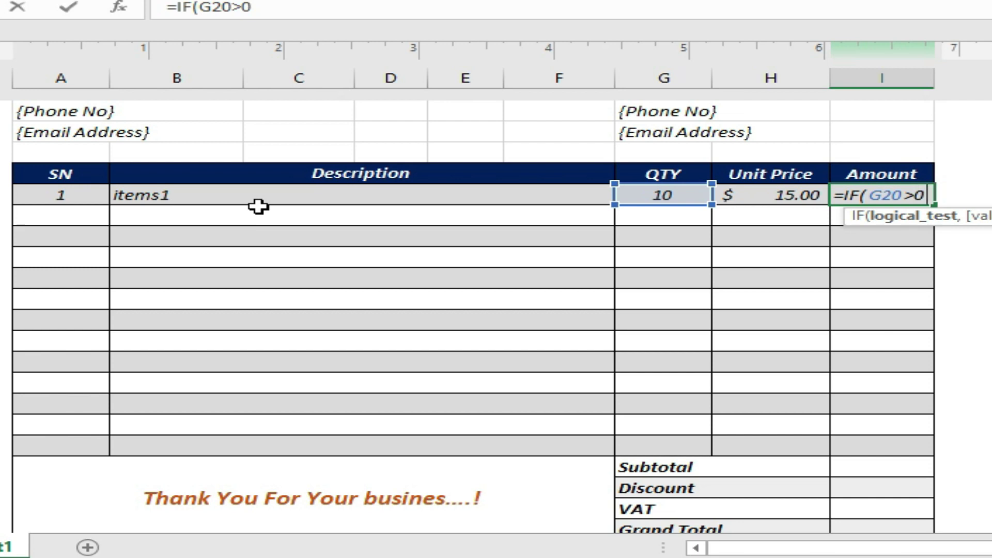
text(,)
key(Left)
key(Left)
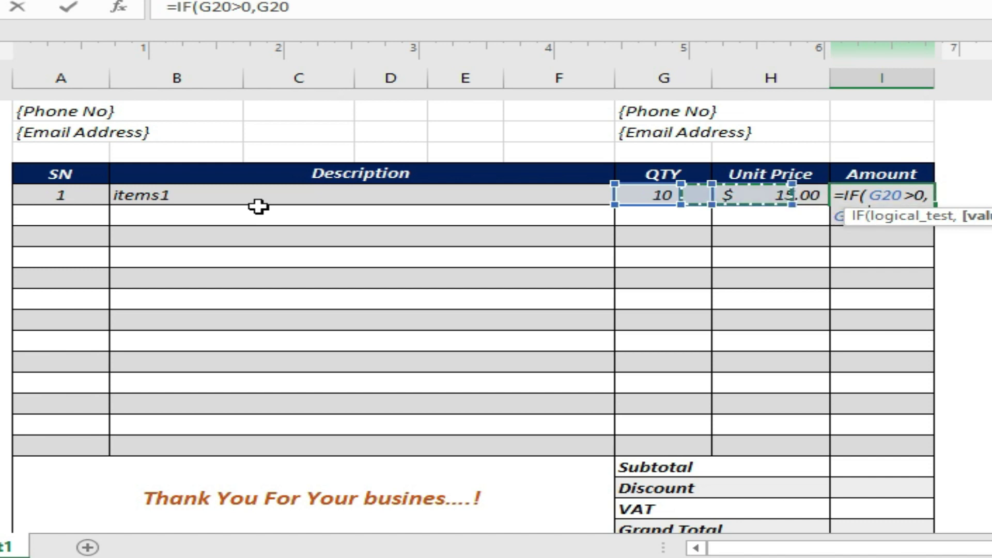
key(Right)
text(*)
key(Left)
key(Left)
text(,)
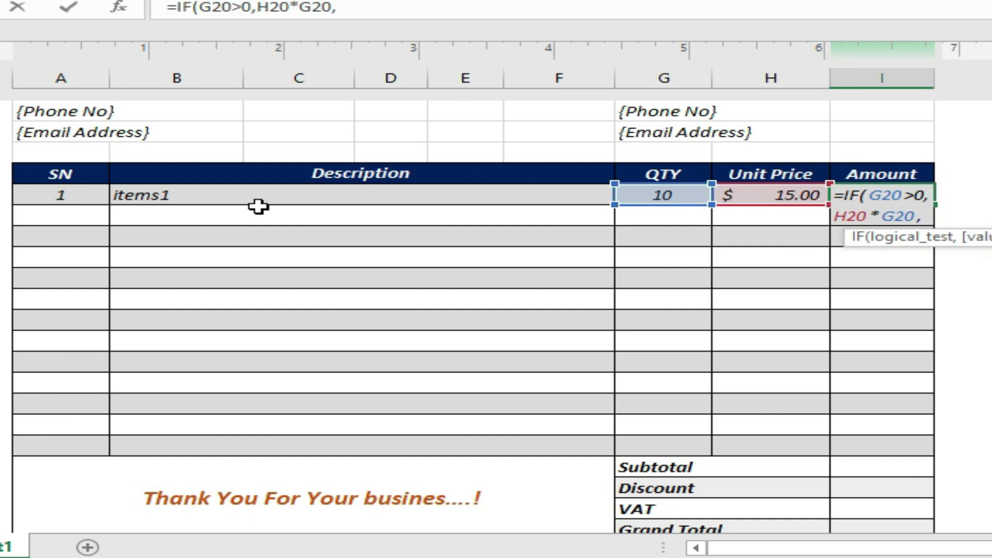
text(@@)
key(BackSpace)
key(BackSpace)
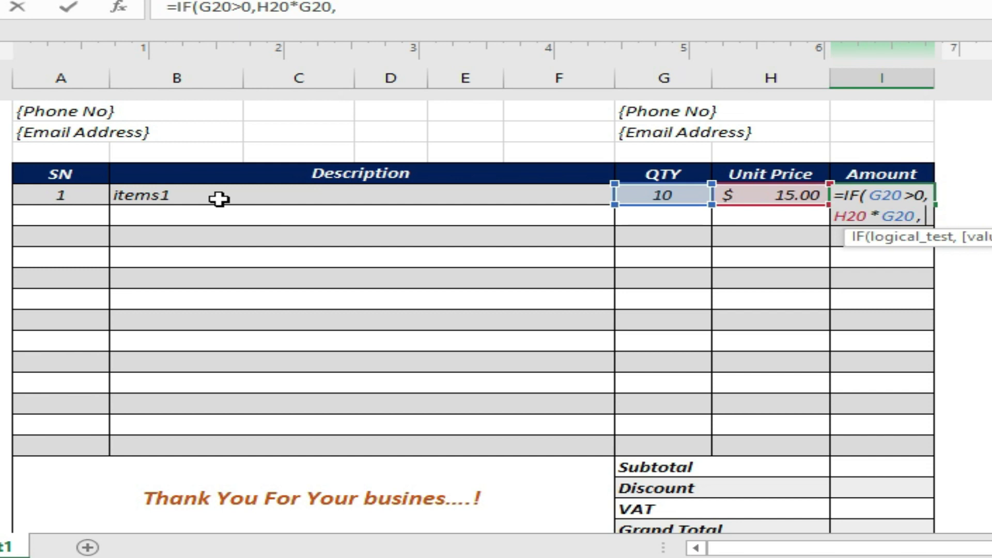
text("")
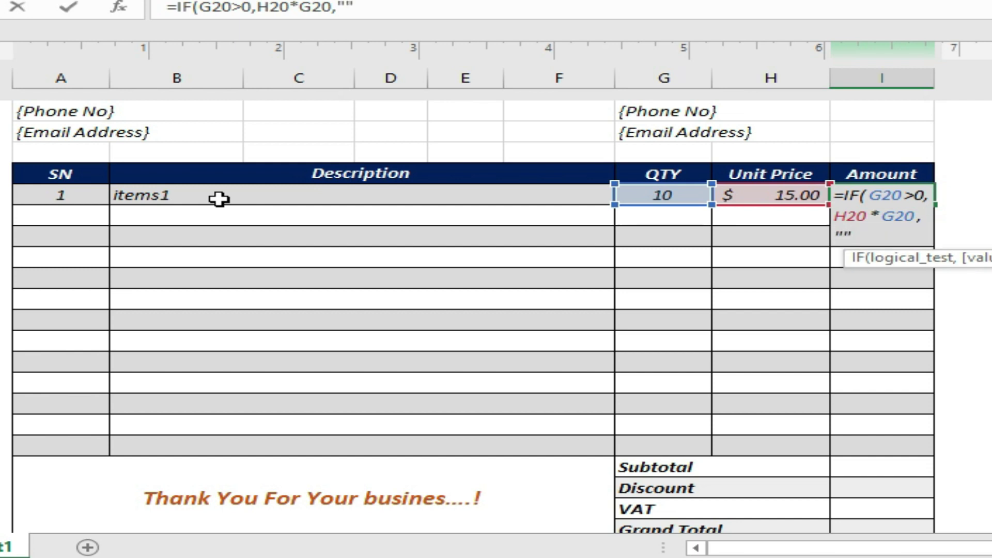
key(Return)
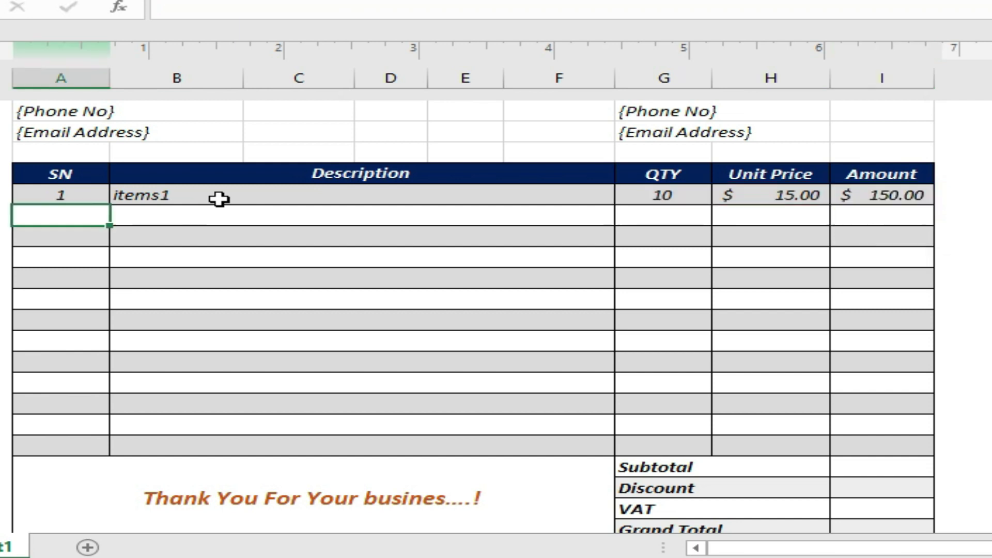
Step: Fill the Amount formula down from I20 to I32 with Ctrl+D
key(Right)
key(Right)
key(Right)
key(Right)
key(Right)
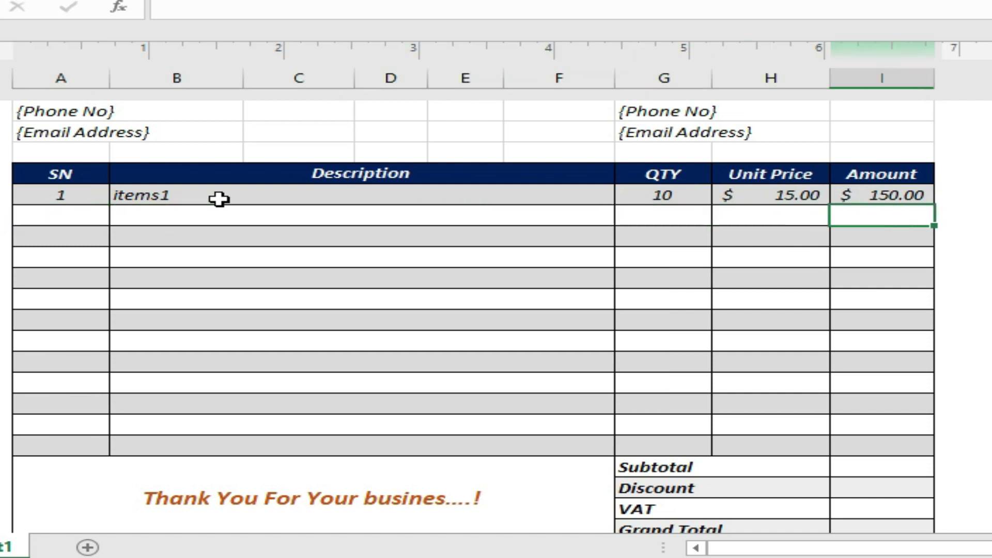
key(Up)
key(shift+Down)
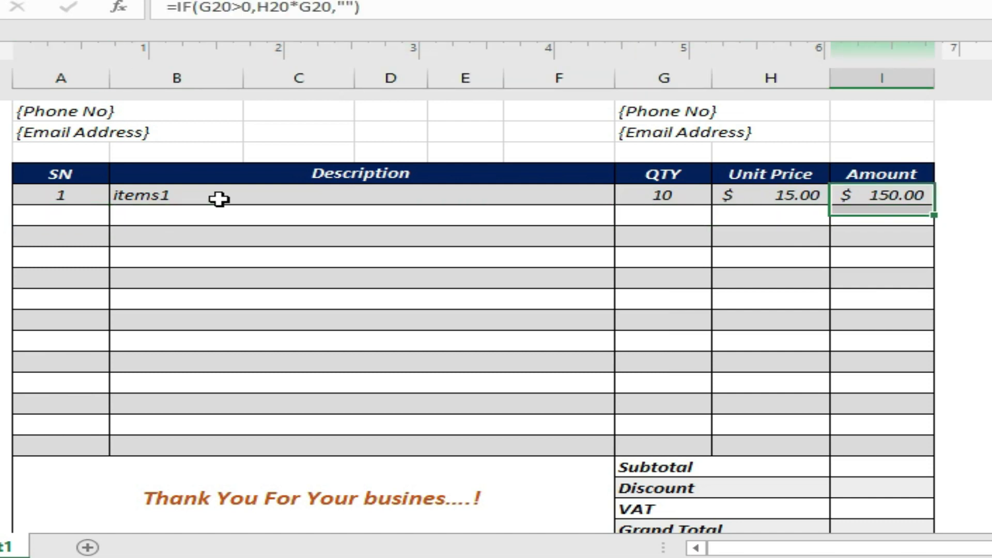
key(shift+Down)
key(shift+Down)
key(shift+Down)
key(shift+Down)
key(shift+Down)
key(shift+Down)
key(shift+Down)
key(shift+Down)
key(shift+Down)
key(shift+Down)
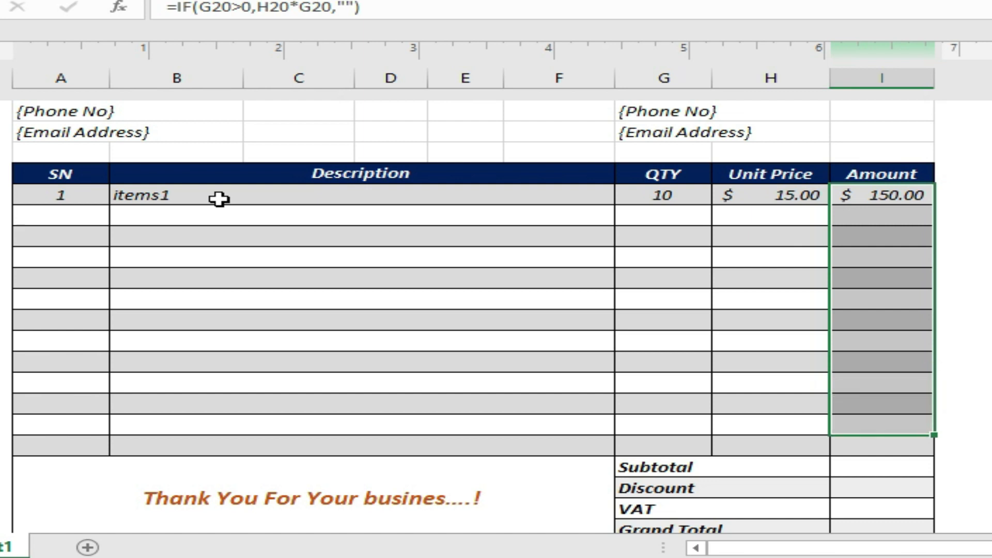
key(shift+Down)
key(ctrl+d)
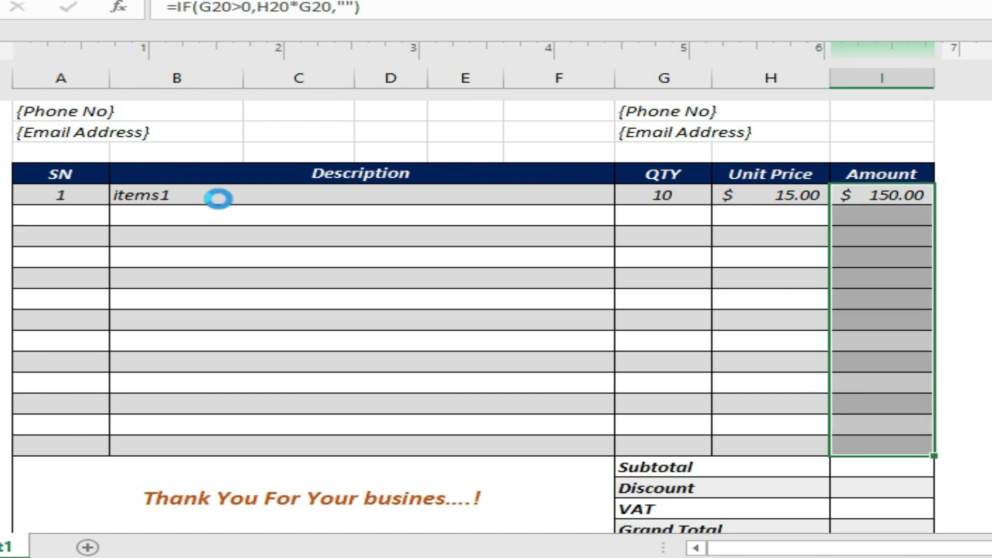
key(Up)
key(Down)
key(Down)
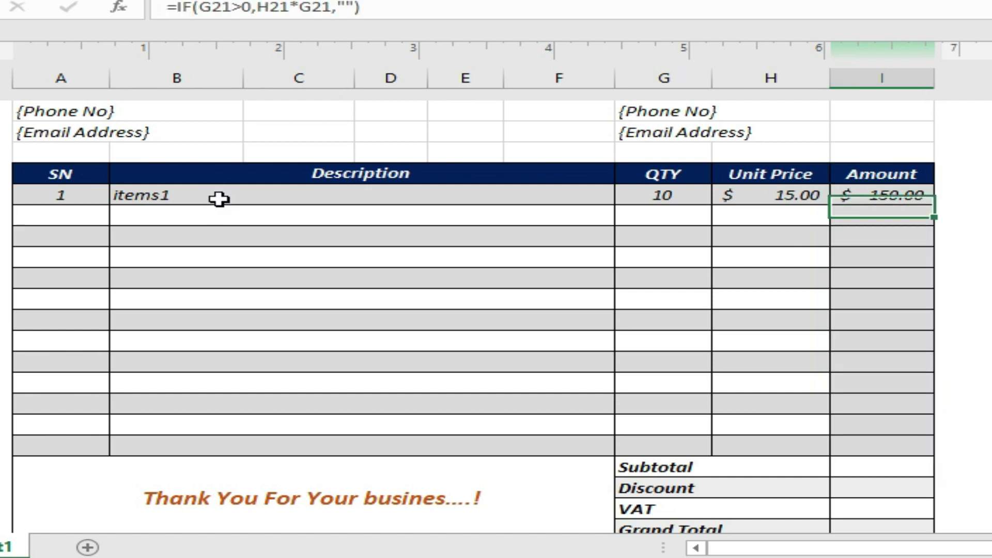
key(Up)
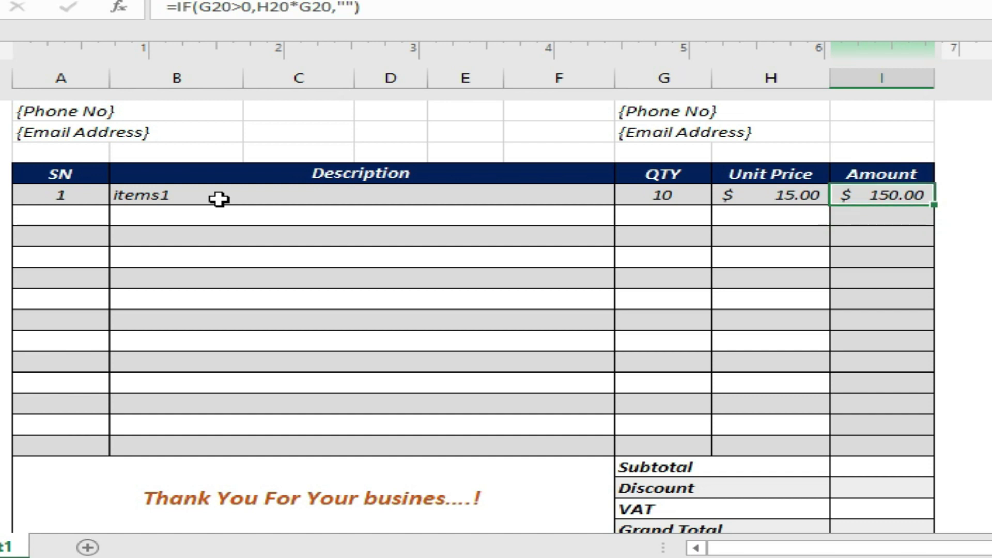
Step: Copy H21's banded shading onto the Amount cells and check the formulas in I23–I26
click(773, 209)
key(ctrl+c)
click(866, 217)
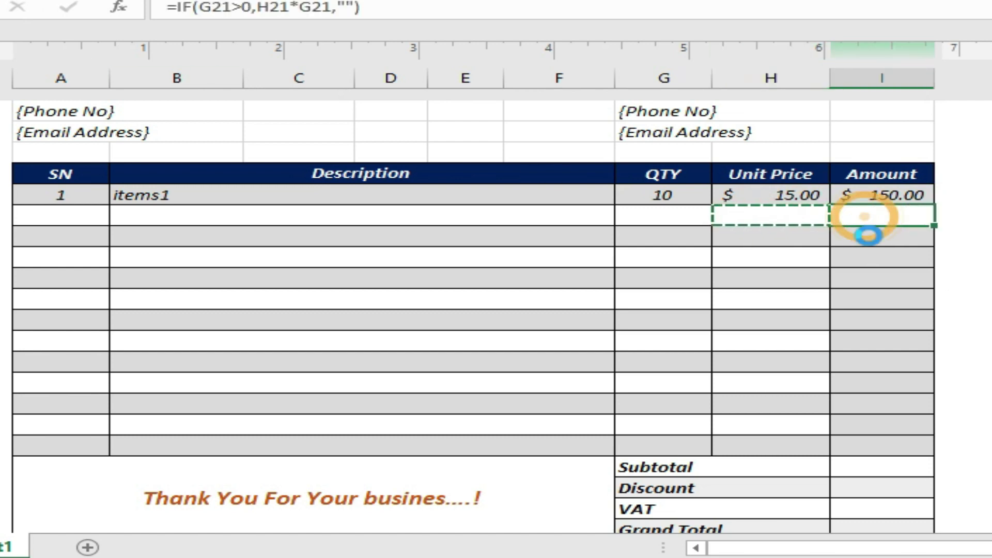
click(873, 256)
click(880, 305)
click(879, 324)
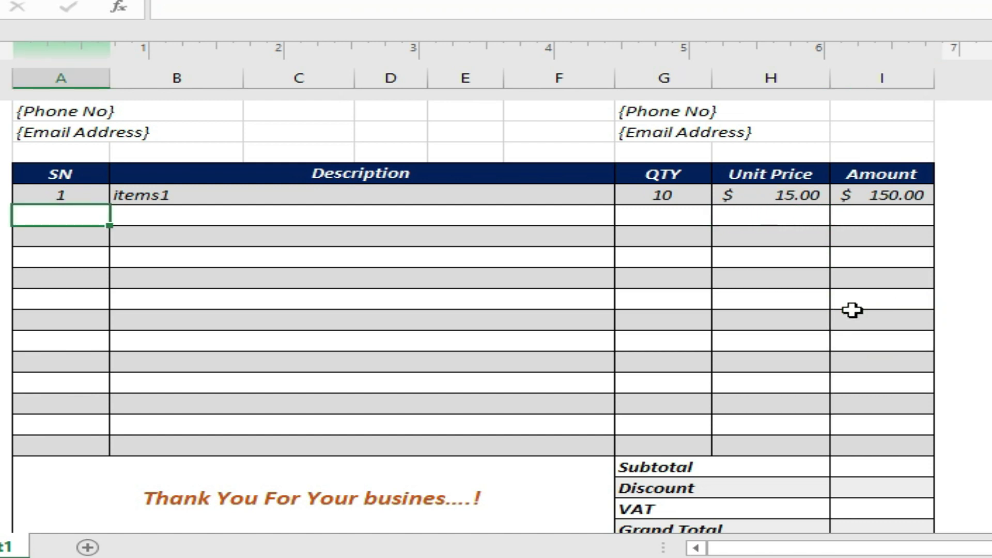
Step: Enter item 2: SN 2, items2, QTY 11, unit price 50
text(2)
key(Tab)
text(items2)
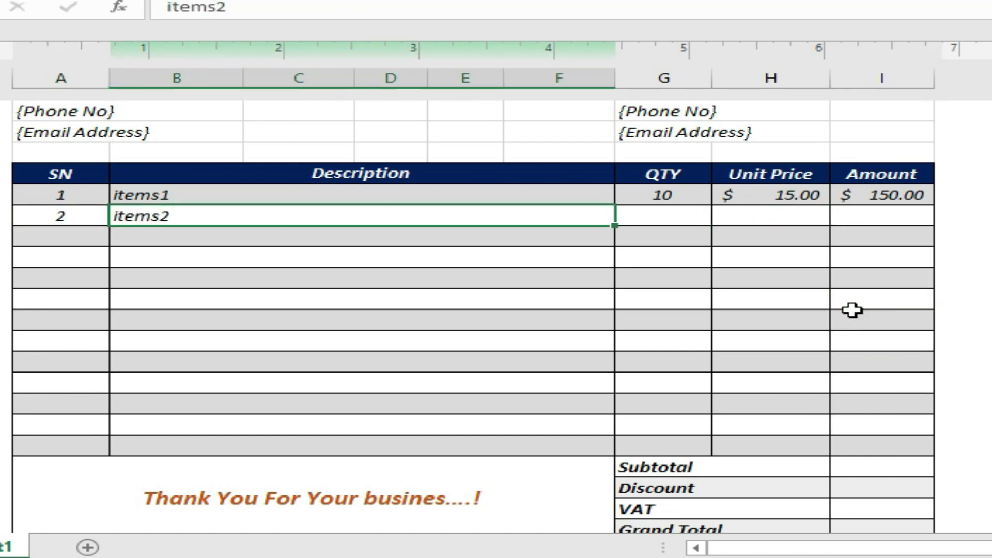
key(Tab)
text(11)
key(Tab)
text(5)
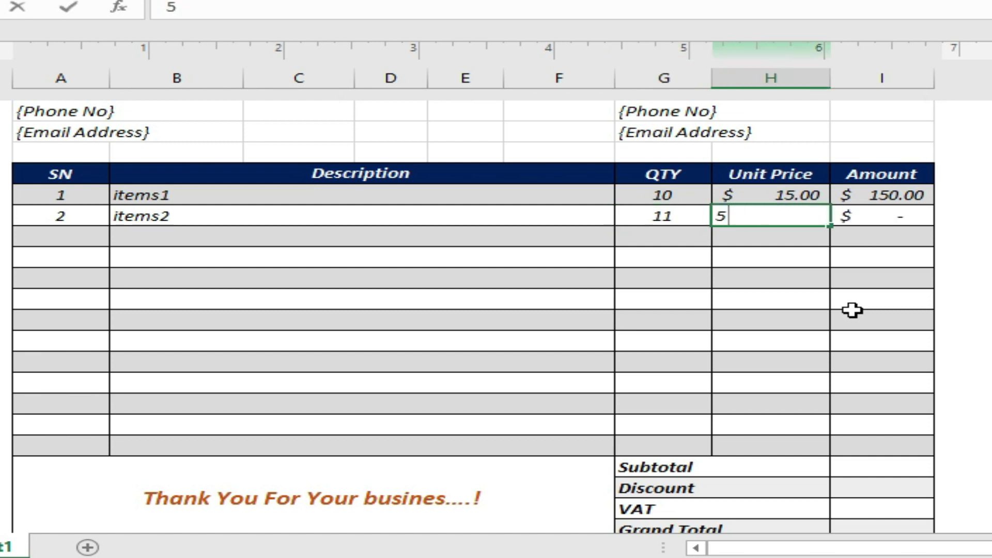
key(Return)
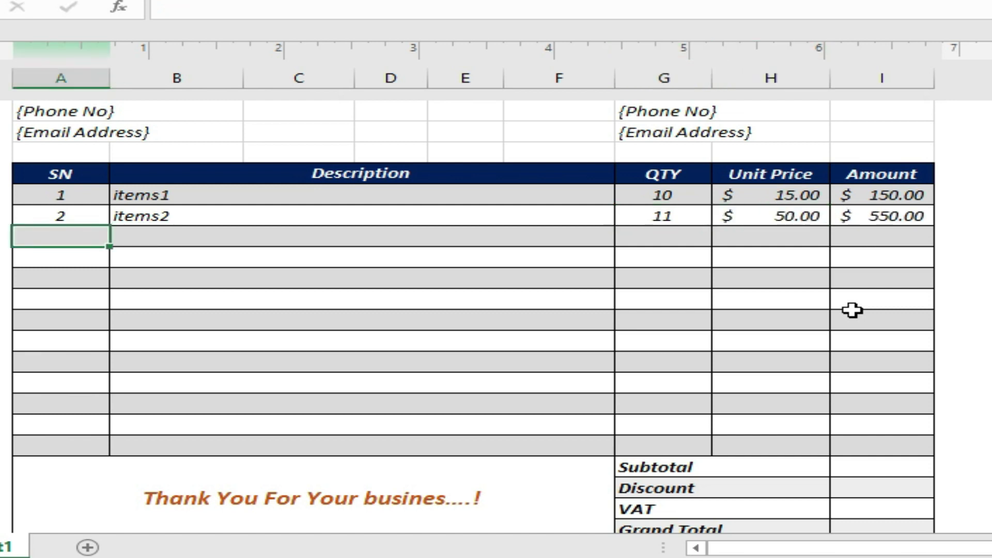
Step: Enter item 3: SN 3, items3, QTY 20, unit price 50
text(3)
key(Tab)
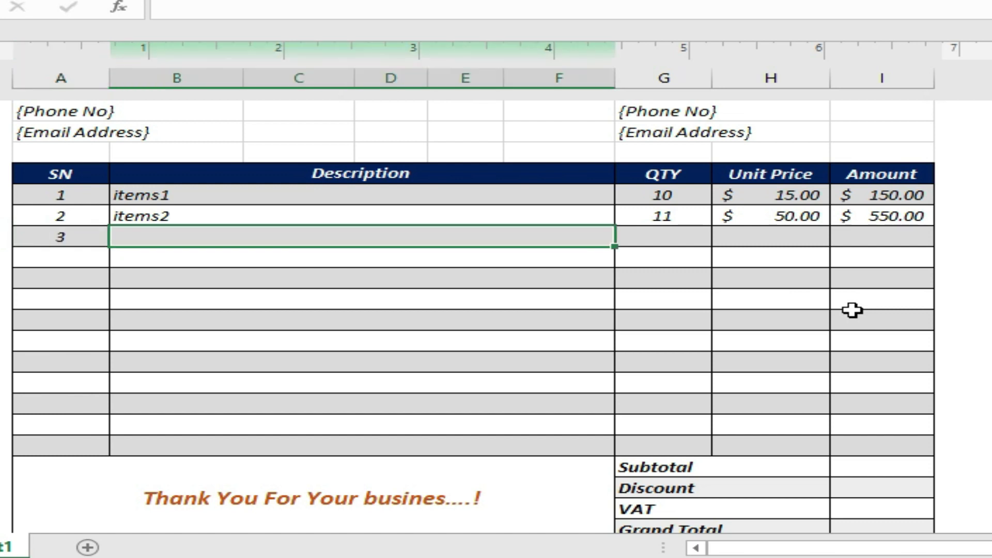
text(items)
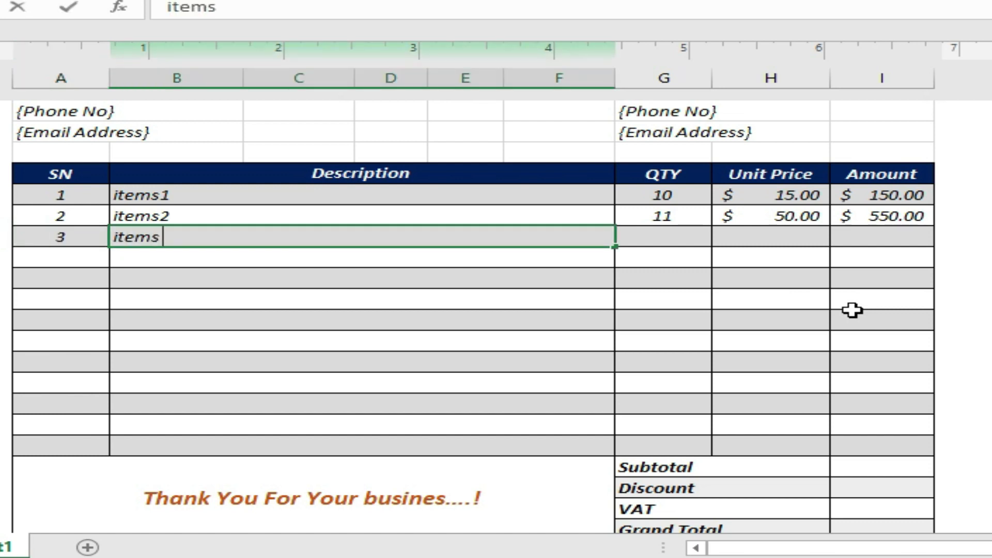
key(Tab)
text(20)
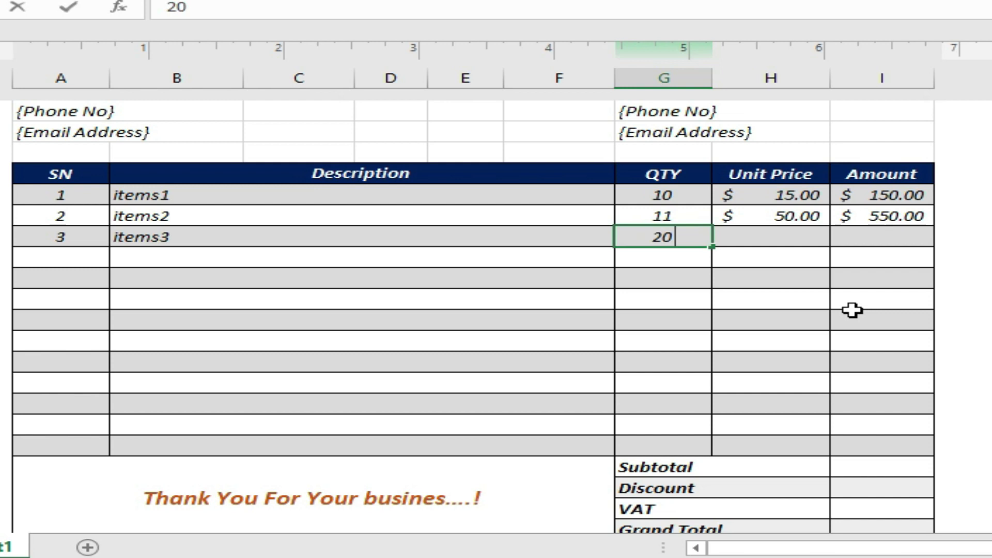
key(Tab)
text(50)
key(Return)
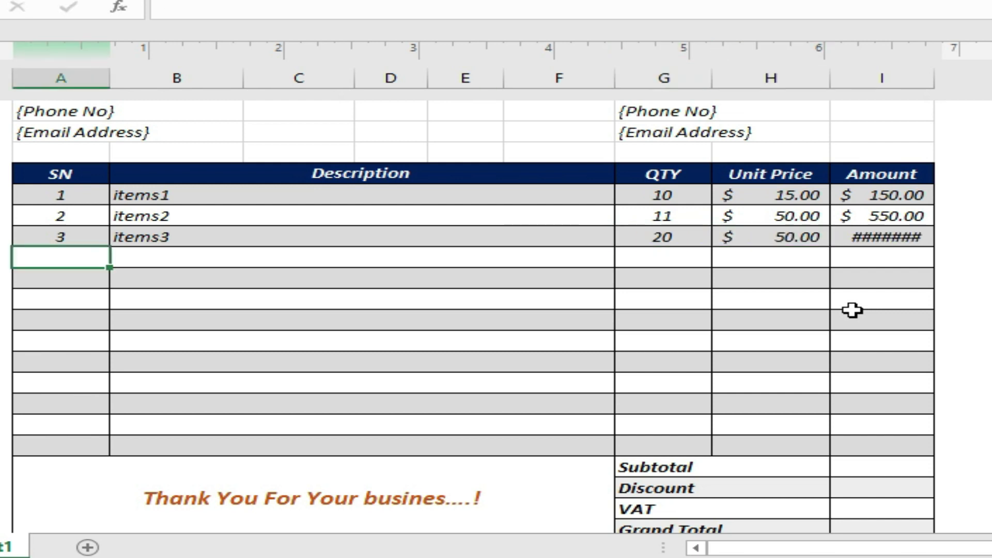
Step: Narrow the Description-area columns and widen column I so $1,000.00 displays fully
click(893, 238)
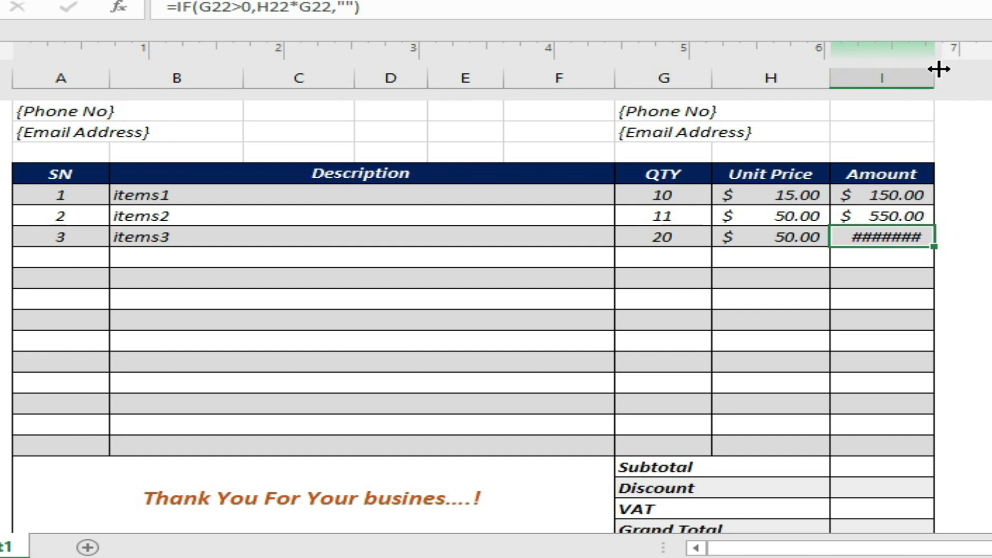
drag(937, 78, 941, 83)
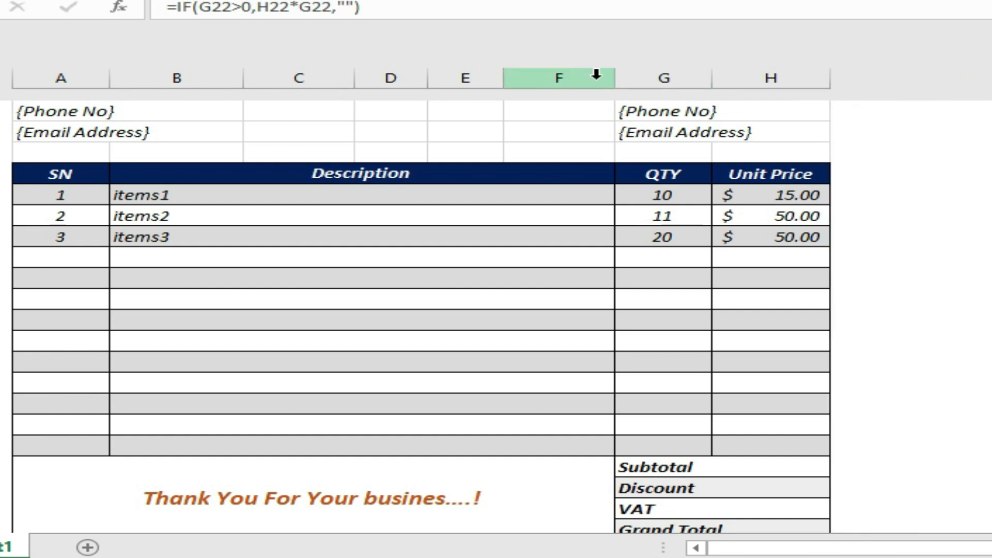
drag(595, 81, 589, 82)
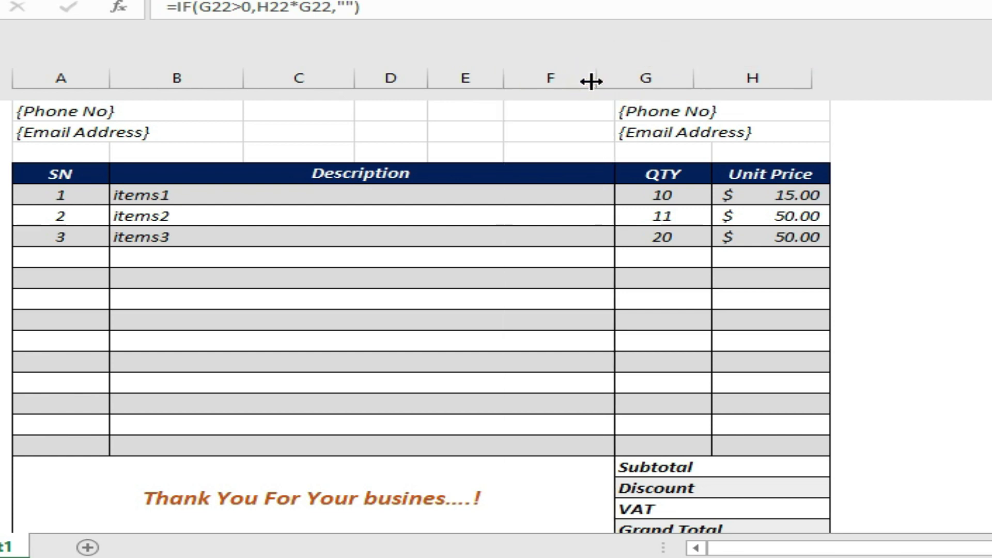
drag(504, 78, 495, 79)
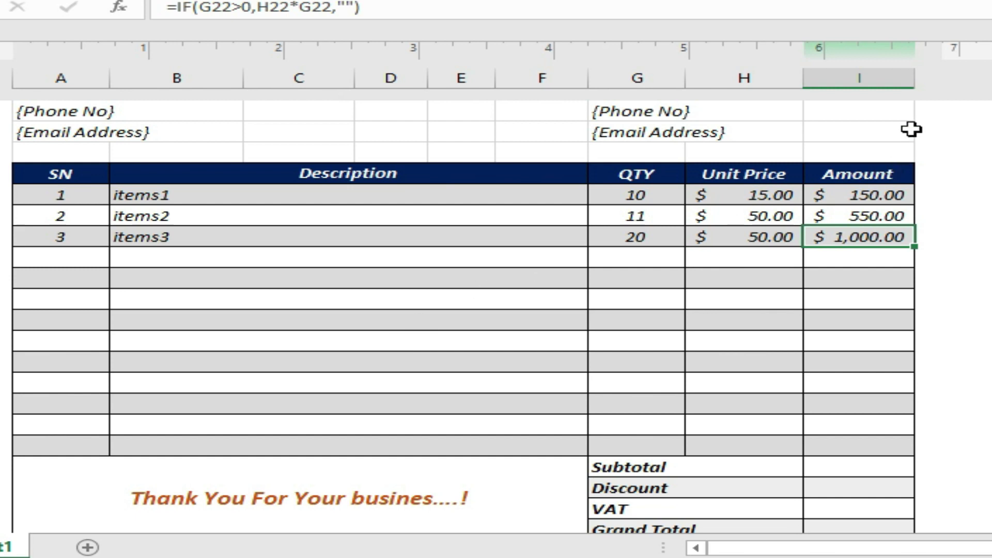
drag(915, 76, 923, 76)
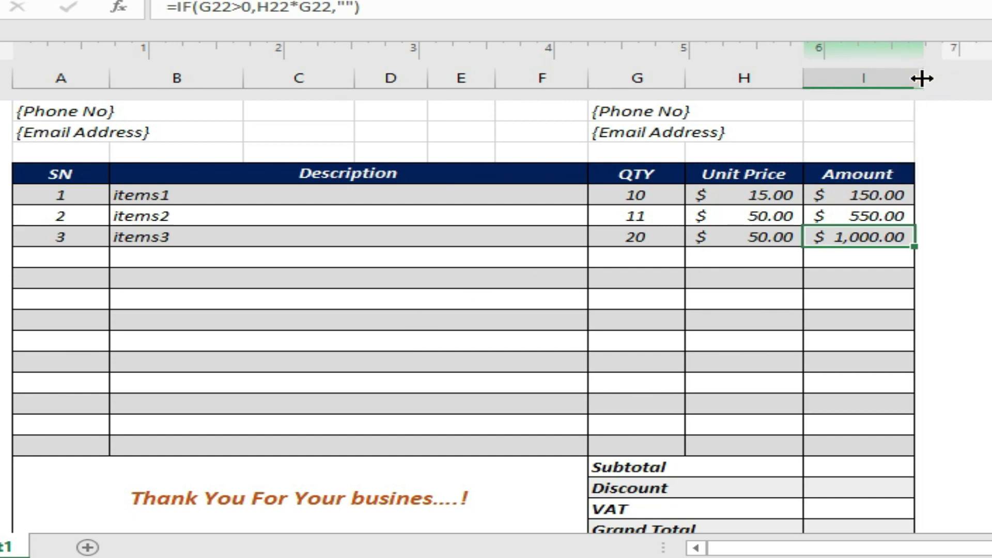
Step: Enter item 4 in row 23: SN 4, description items4, quantity 15, unit price 30
click(61, 261)
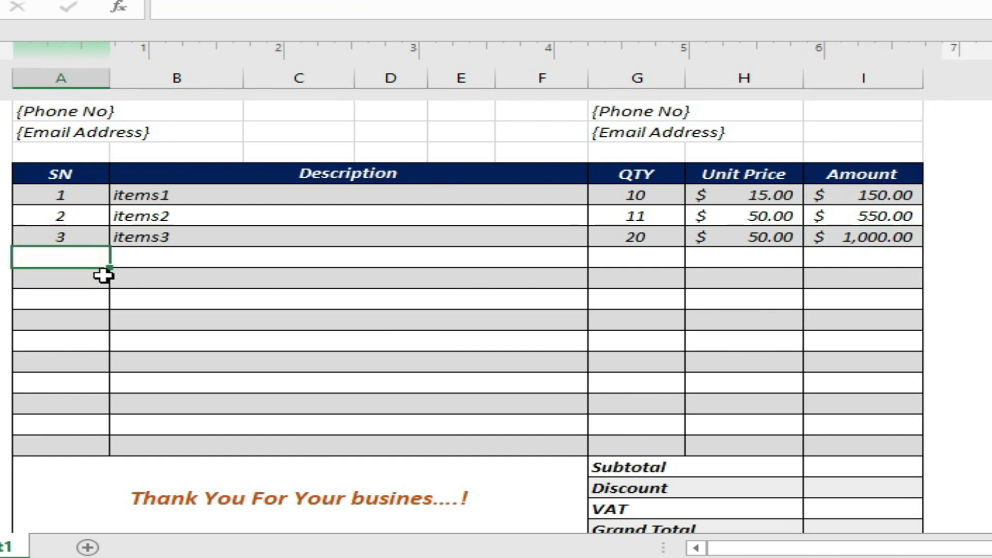
text(4)
key(Tab)
text(items)
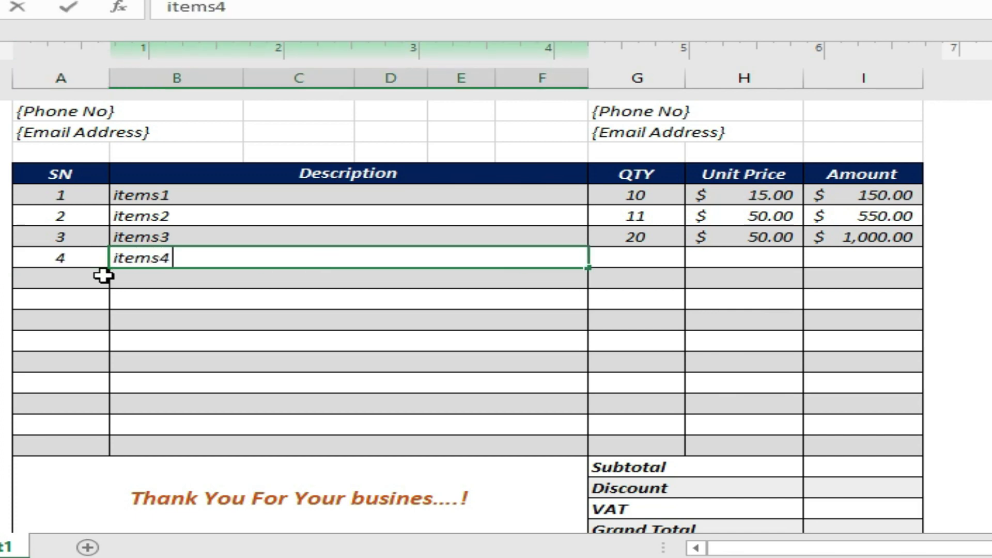
key(Tab)
text(15)
key(Tab)
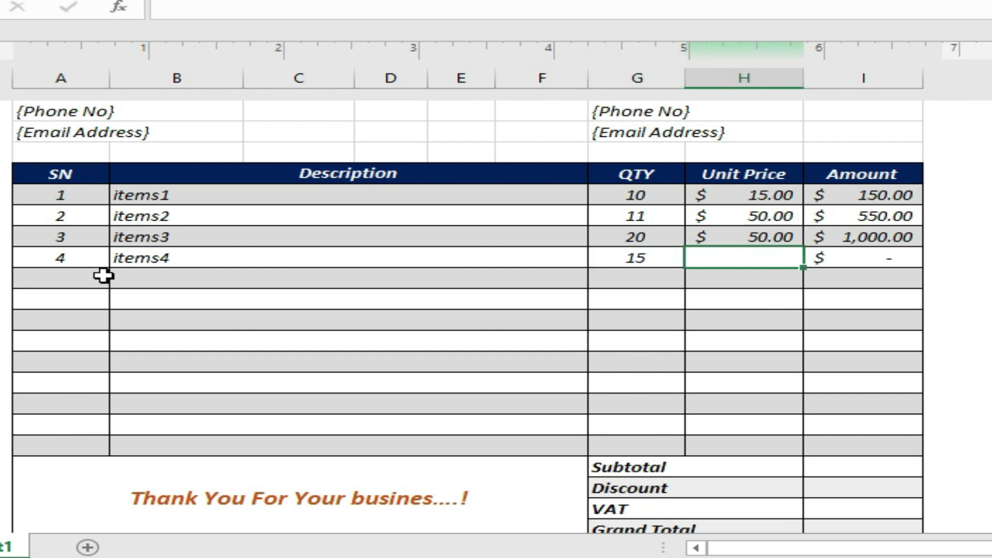
text(30)
key(Return)
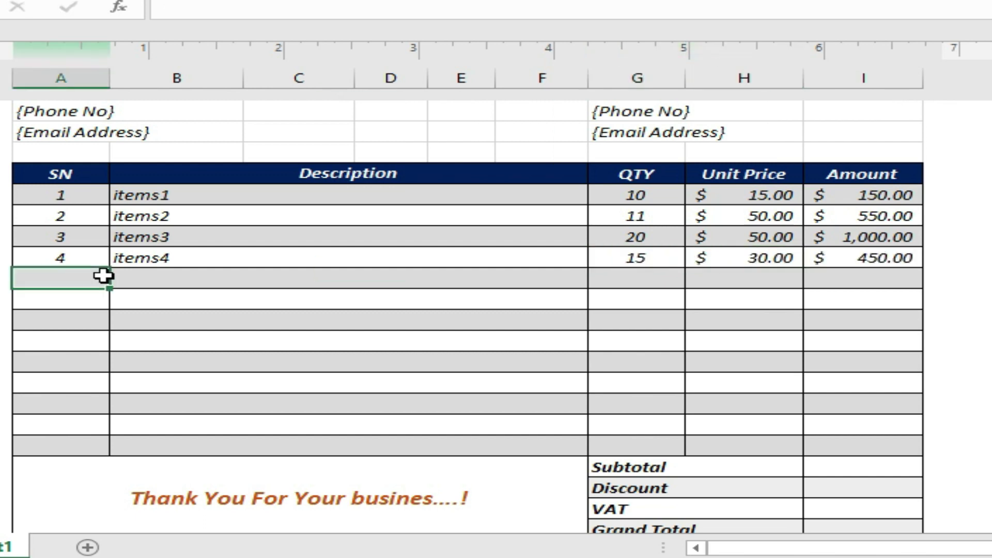
Step: Enter item 5 in row 24: SN 5, description itmes5, quantity 25, unit price 50
text(5)
key(Tab)
text(itmes5)
key(Tab)
text(25)
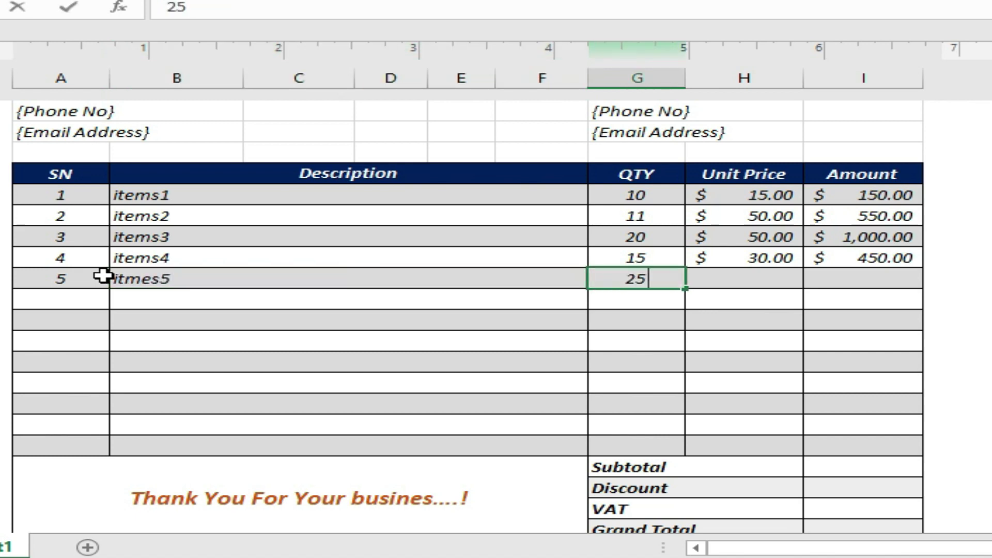
key(Tab)
text(50)
key(Return)
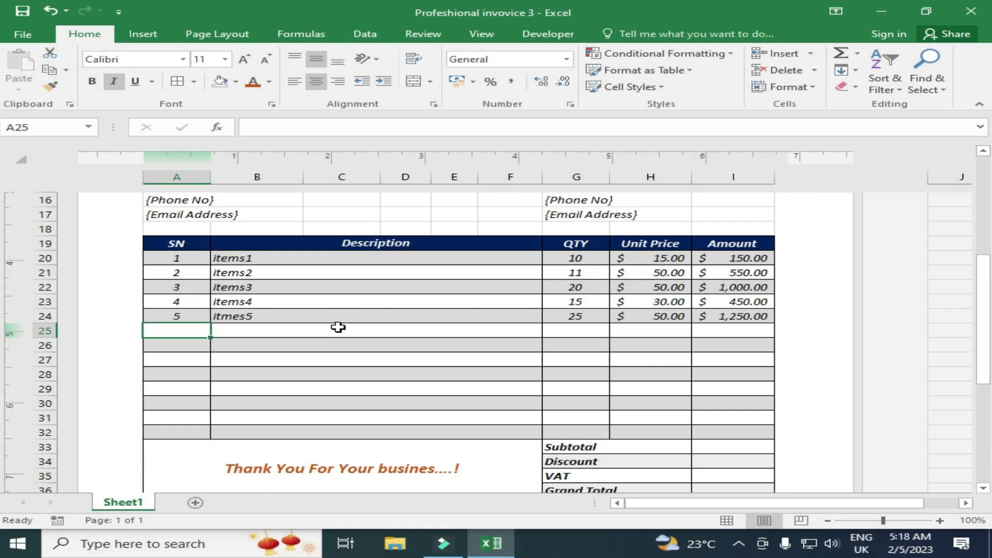
Step: Bold the 'Terms & other comments' heading in cell A39
scroll(420, 335, down, 1)
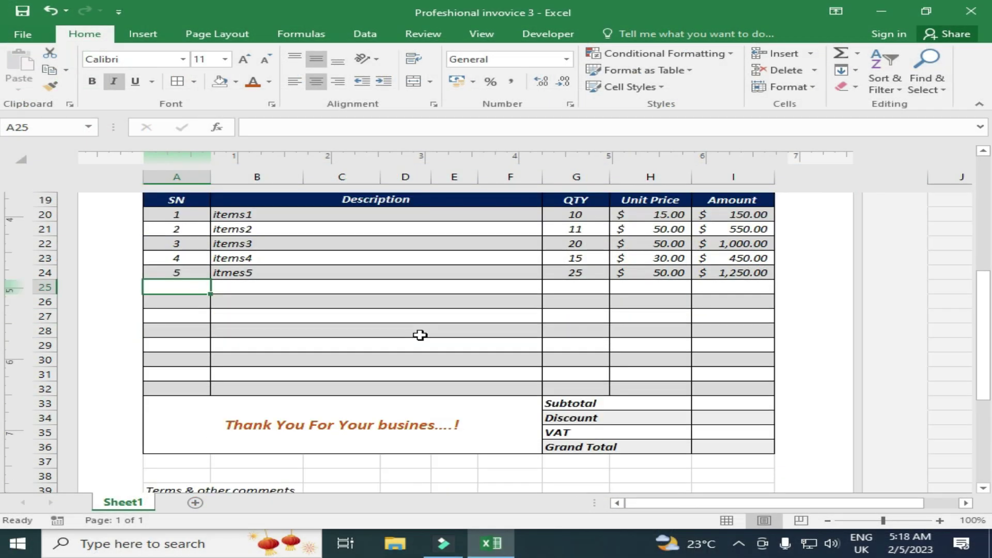
scroll(420, 335, down, 3)
scroll(420, 335, down, 1)
scroll(420, 334, down, 1)
scroll(420, 335, down, 1)
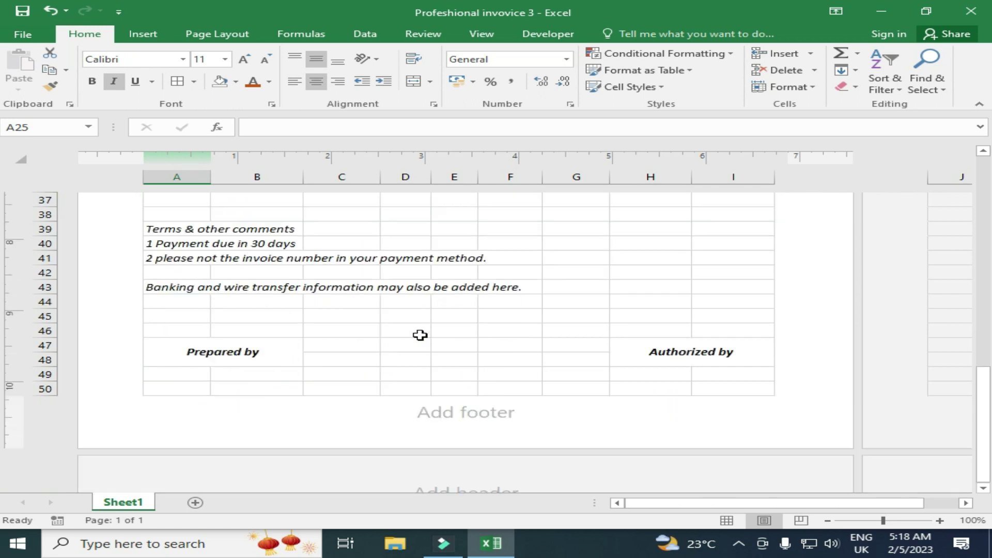
scroll(420, 335, up, 2)
click(158, 321)
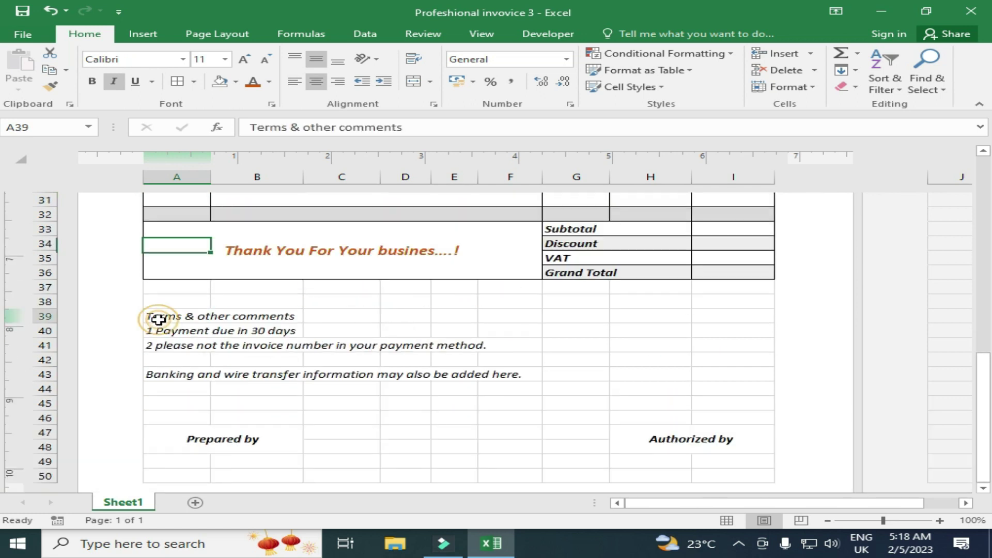
click(92, 81)
click(361, 318)
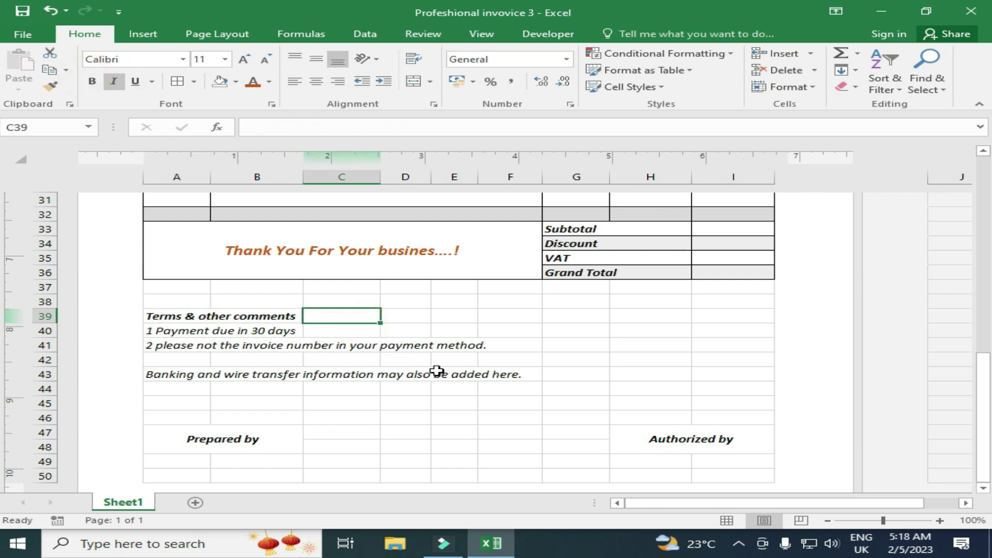
scroll(436, 370, up, 2)
scroll(436, 370, up, 2)
scroll(436, 370, up, 2)
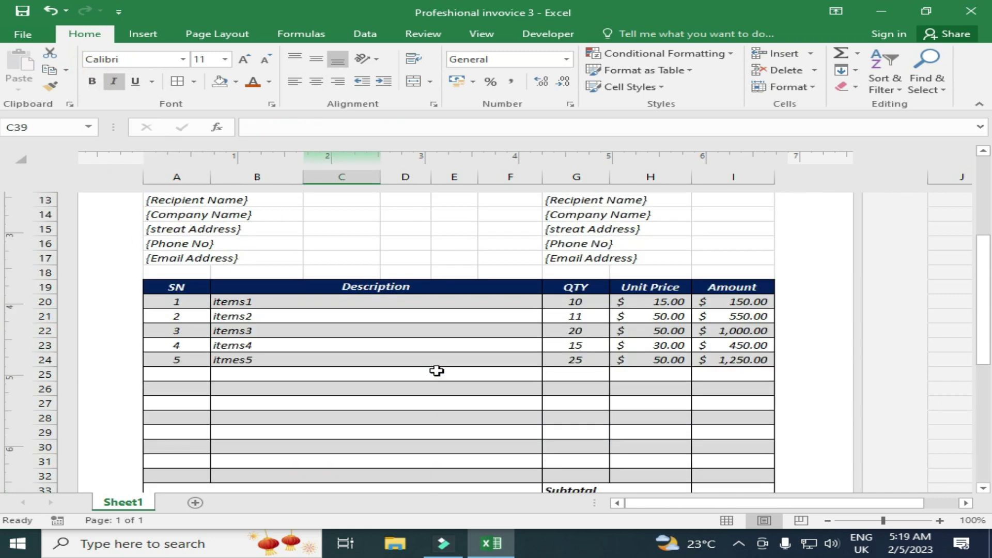
scroll(436, 370, up, 5)
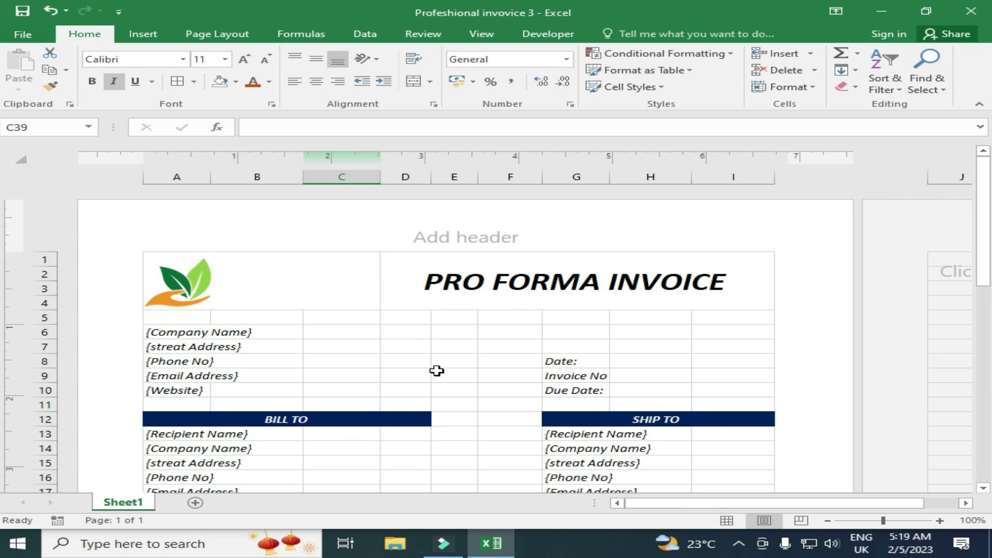
Step: Save the workbook as PDF 'Profeshional invoice 3', opening it after publishing
key(F12)
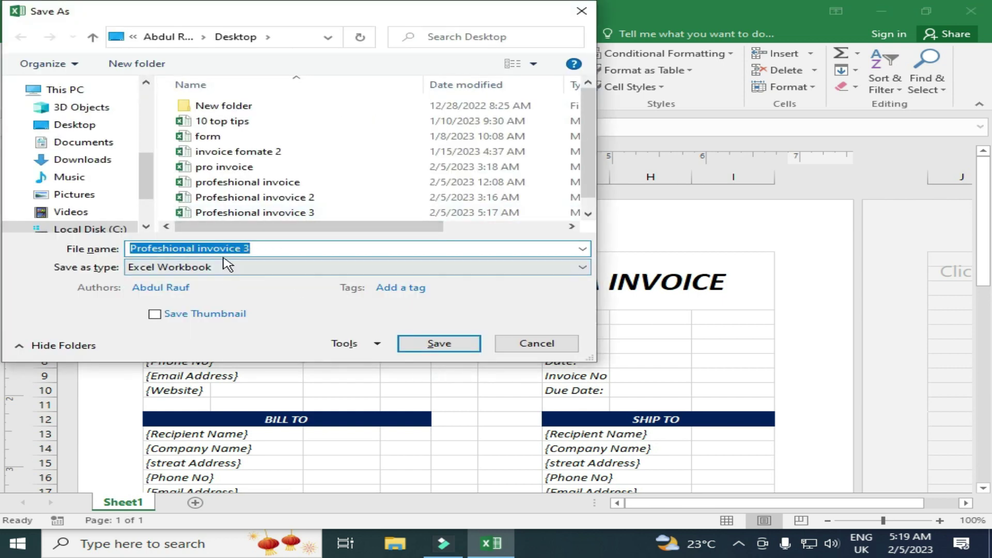
click(266, 269)
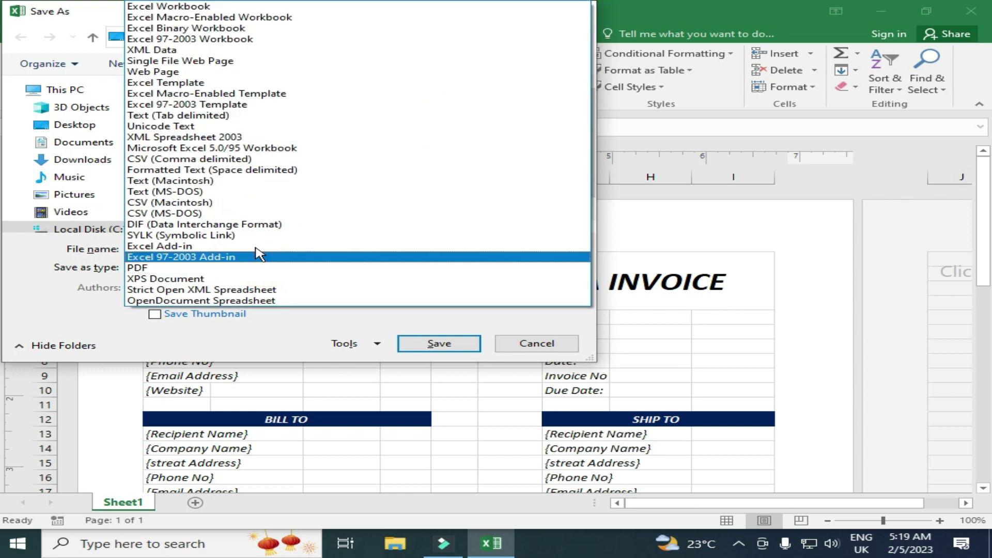
click(197, 268)
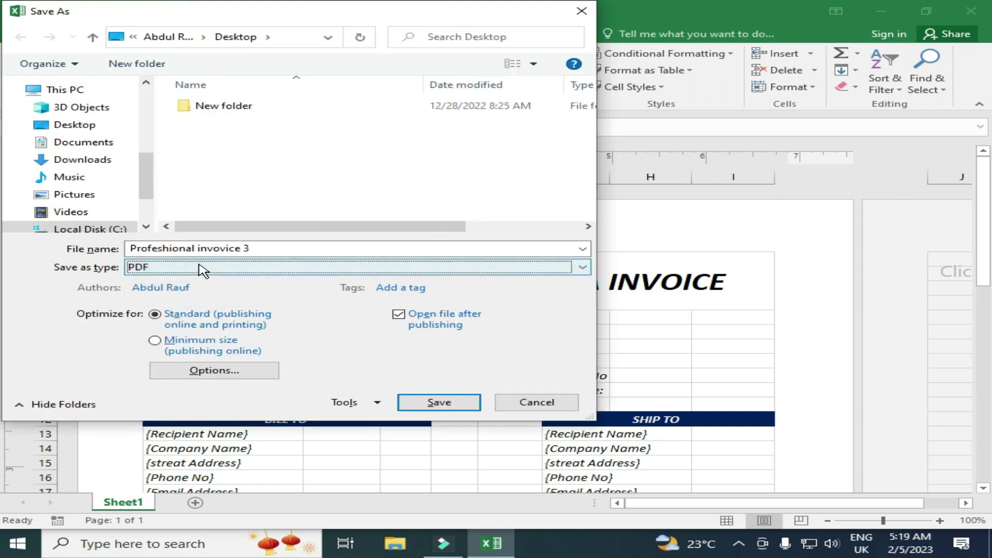
click(423, 405)
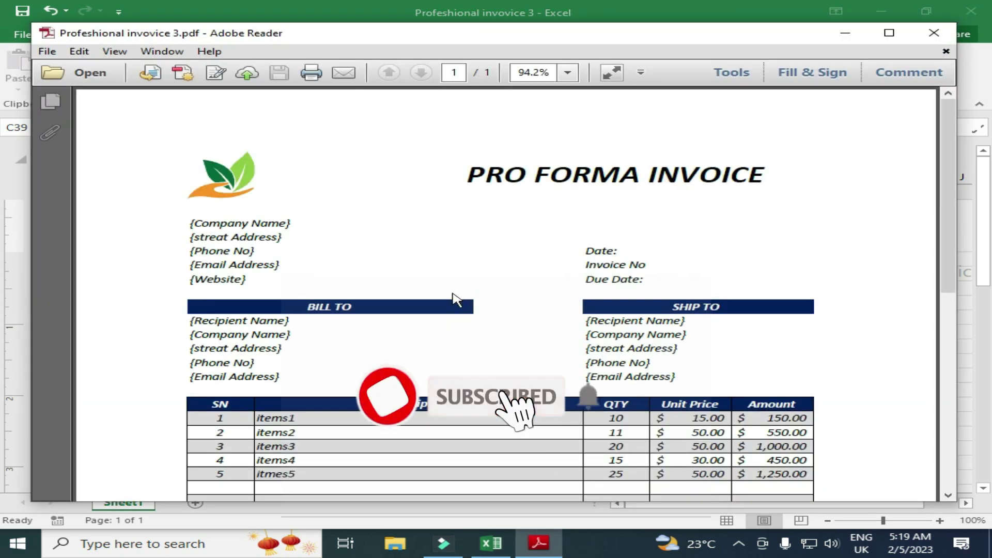
Step: Scroll through the exported invoice PDF in Adobe Reader, then close Reader
scroll(456, 314, down, 1)
scroll(455, 311, down, 3)
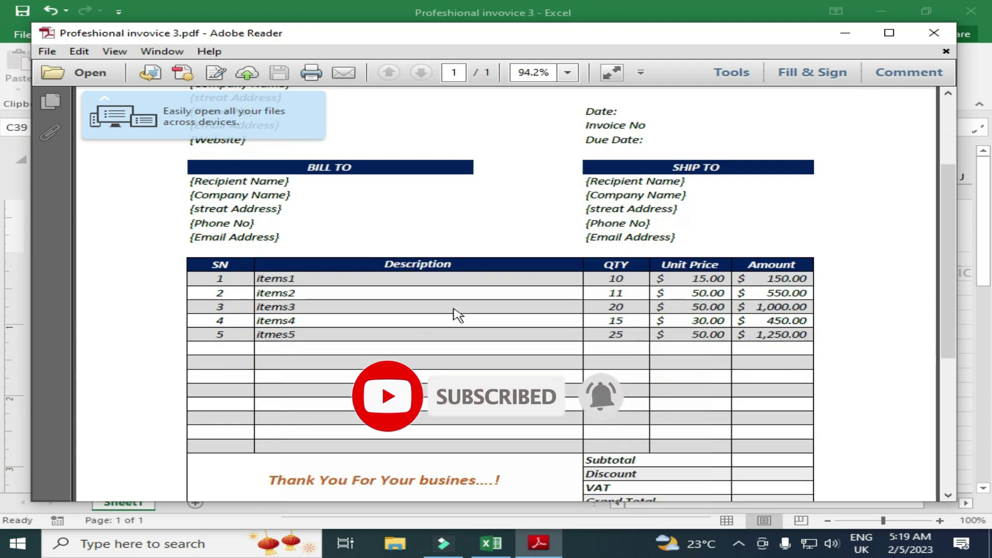
scroll(453, 308, down, 3)
scroll(453, 308, down, 4)
scroll(453, 307, down, 1)
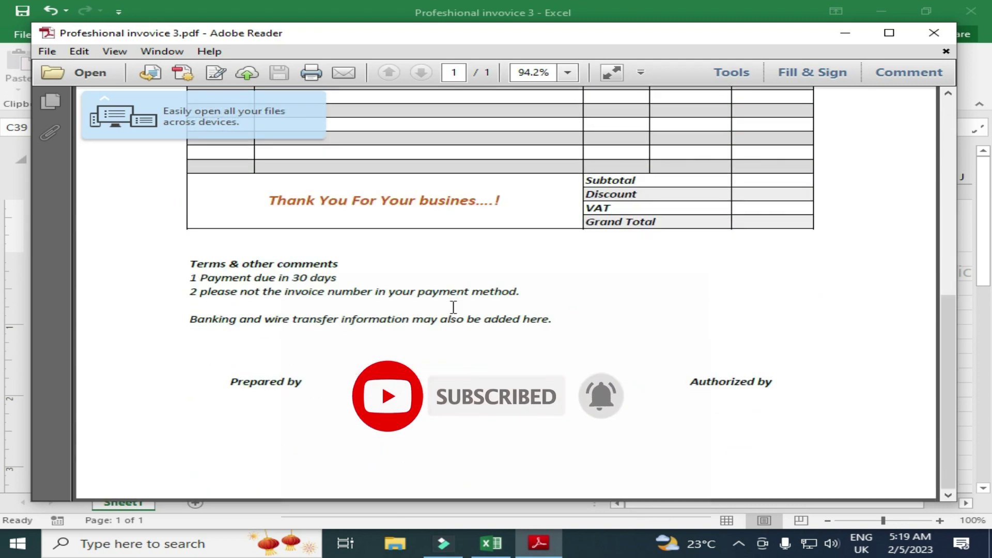
scroll(453, 307, up, 2)
scroll(454, 311, up, 5)
scroll(454, 312, up, 3)
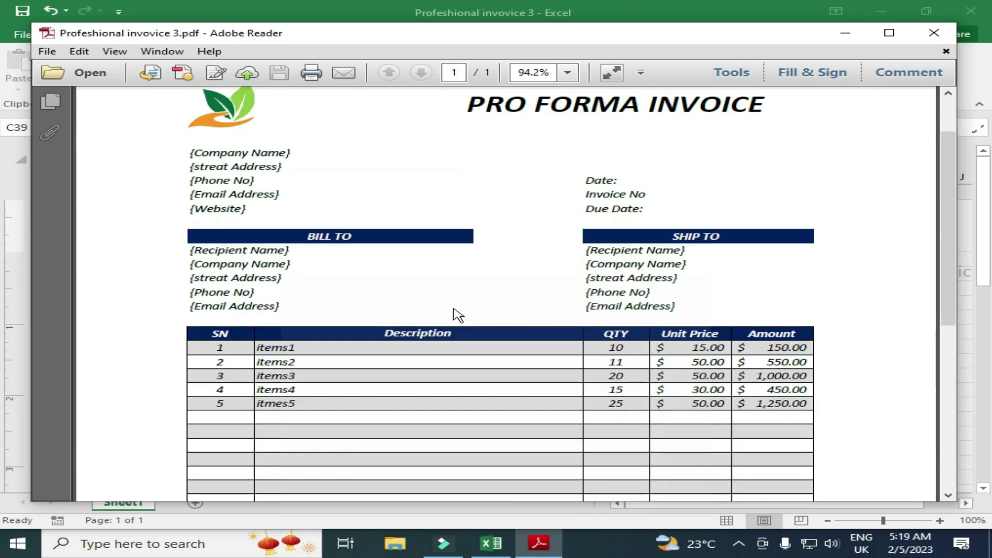
scroll(456, 313, up, 2)
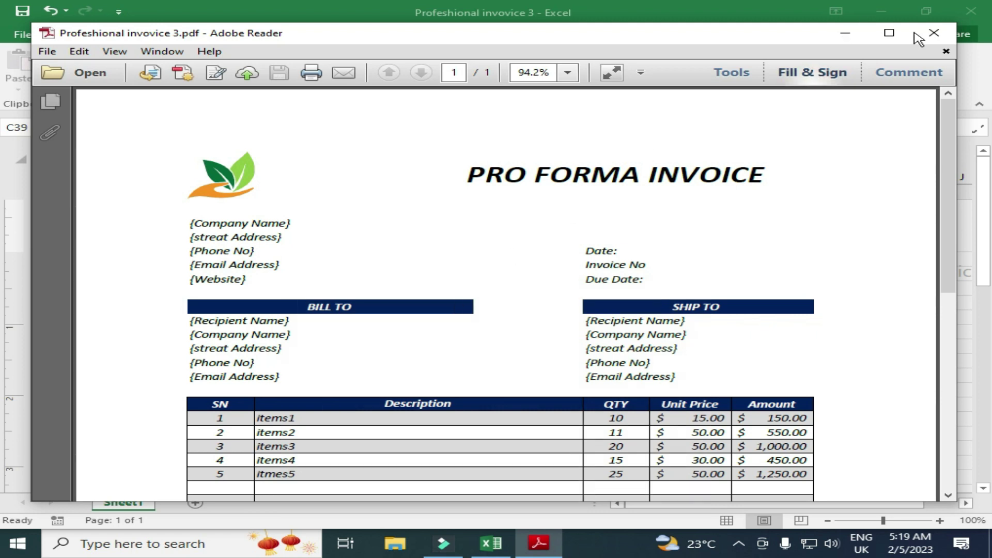
click(933, 32)
Step: Show the invoice's print preview with Ctrl+P, fitting on one A4 portrait page
click(447, 343)
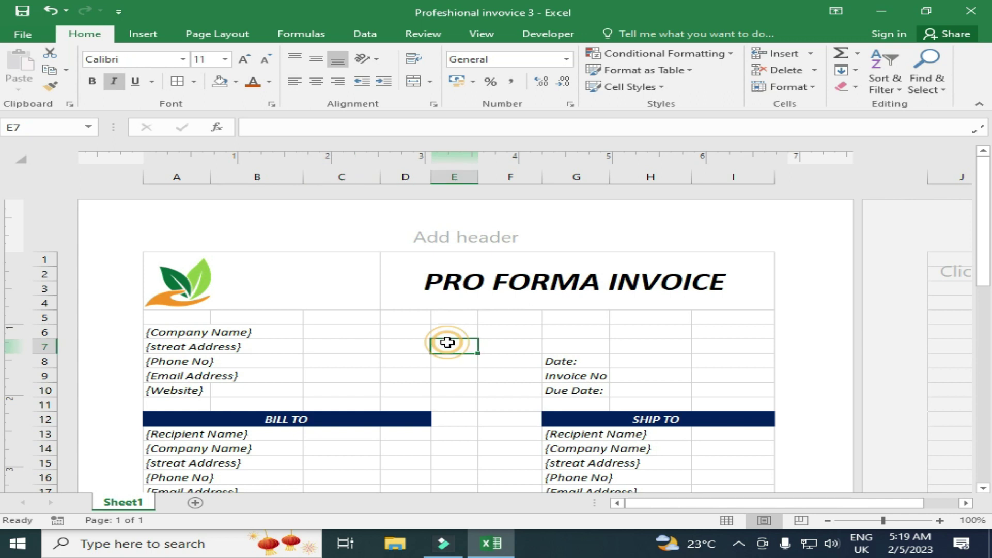
scroll(448, 343, down, 5)
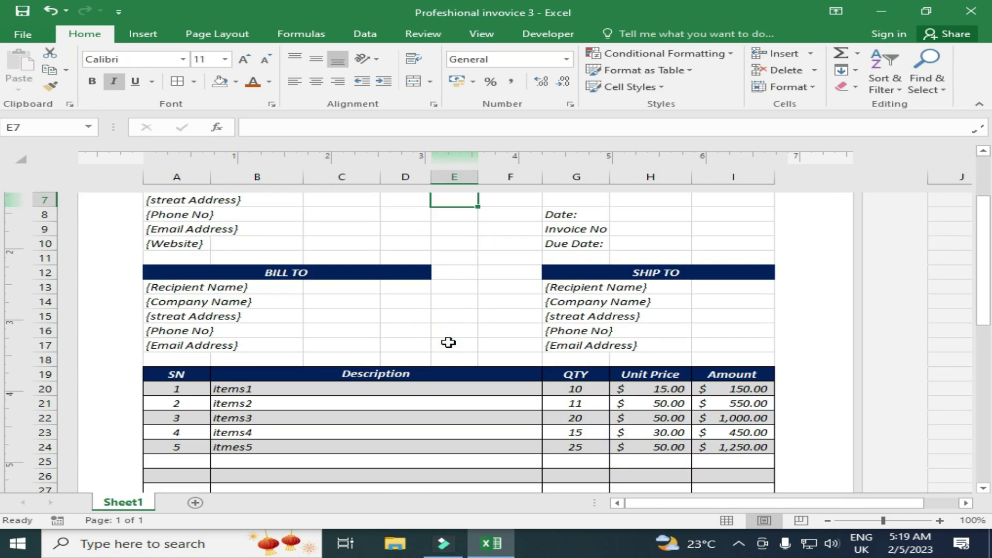
key(ctrl+p)
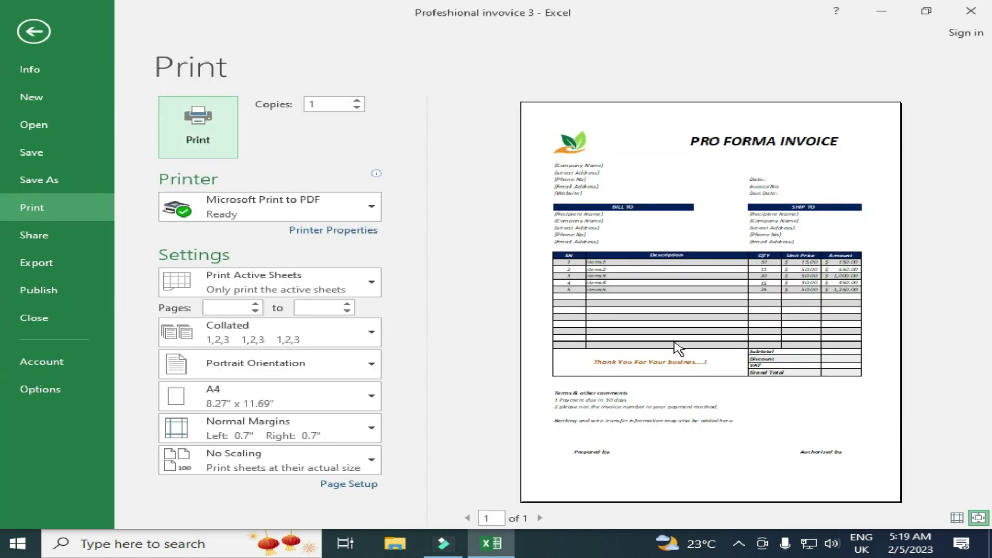